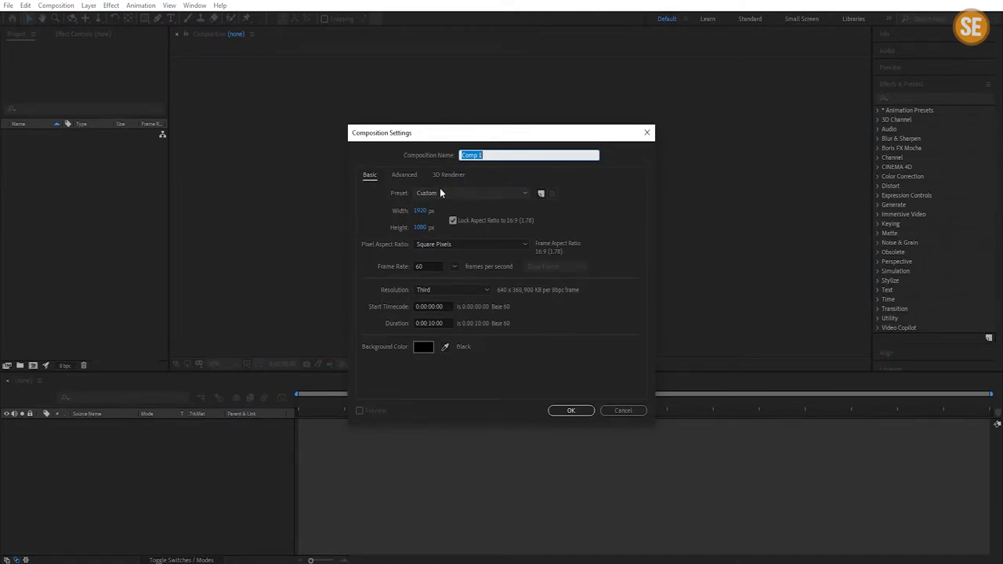
- Create a composition named "Logo Revel" at 1920 x 1080 px, 60 fps, with a duration of 0:00:10:00
text(Logo )
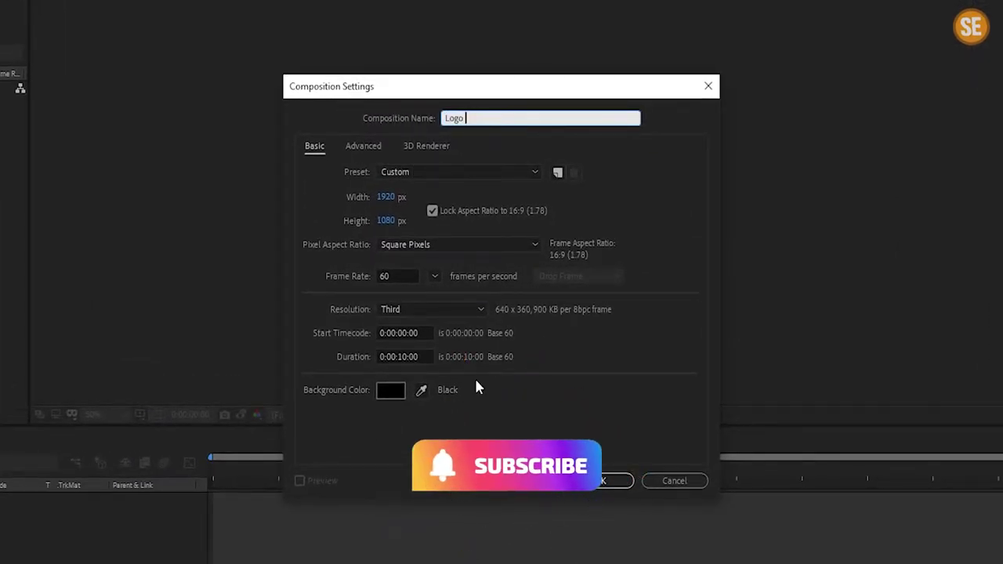
text(Revel)
click(384, 201)
click(387, 220)
click(397, 275)
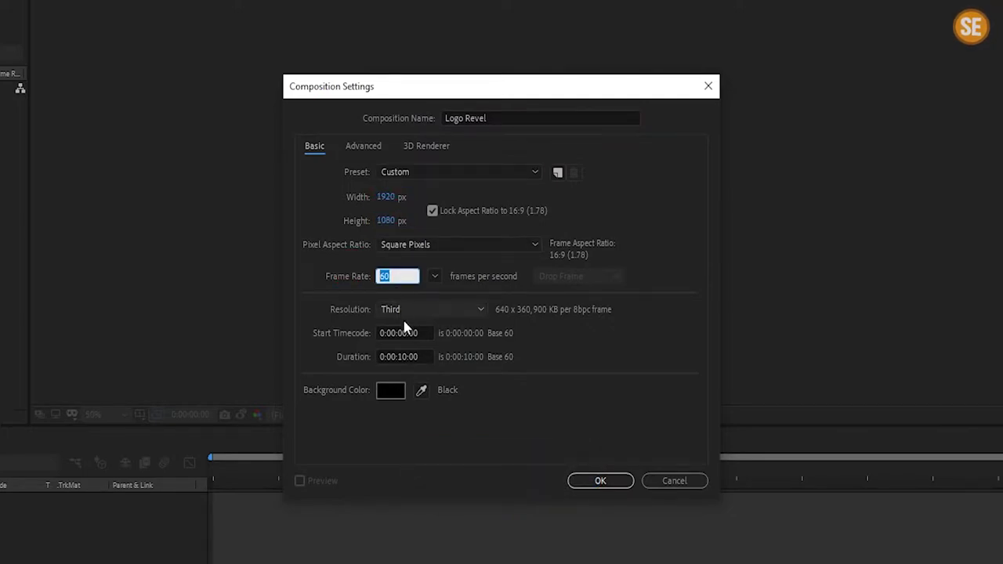
drag(390, 354, 455, 368)
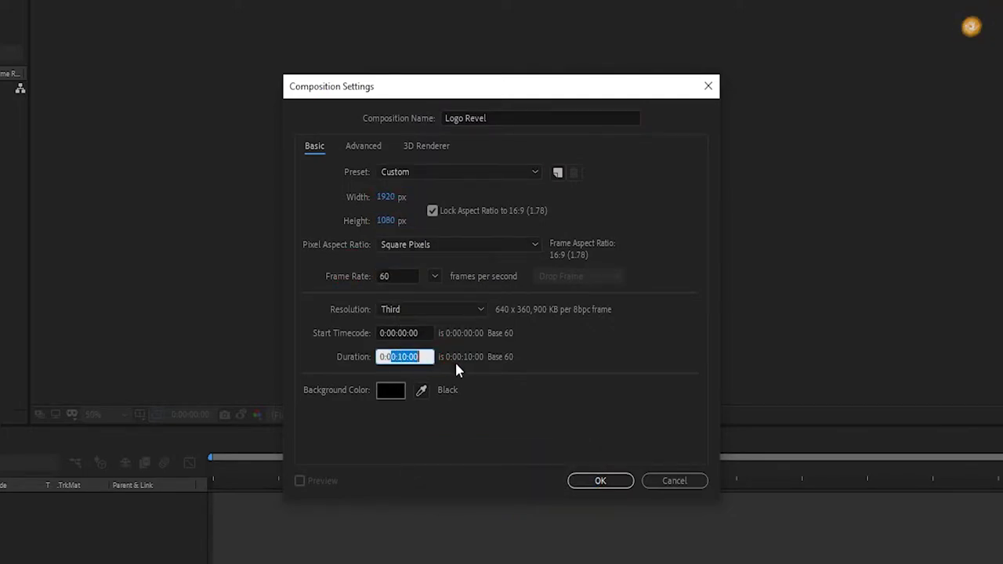
click(597, 480)
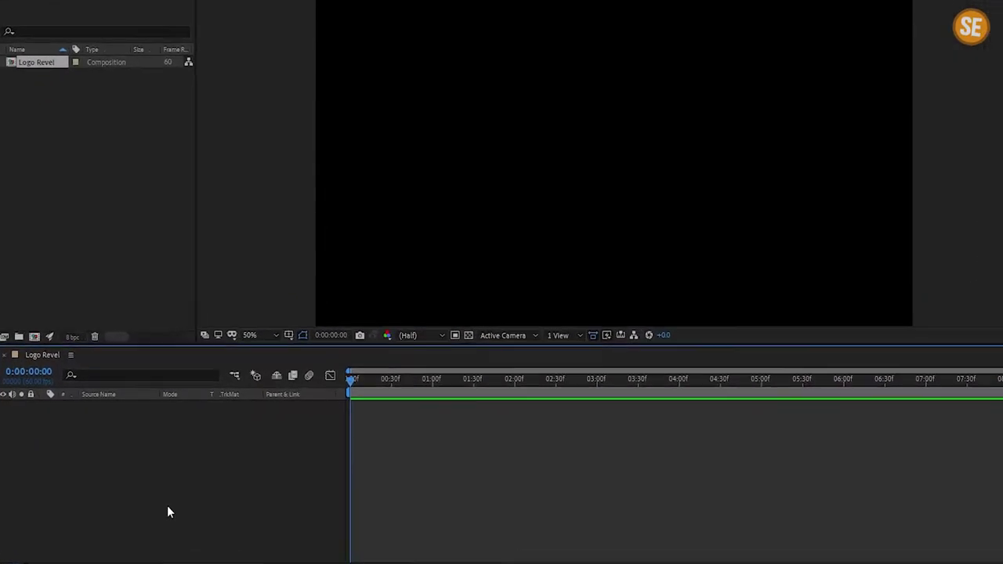
- Add a black solid layer named "Background" matching the composition size
right_click(167, 513)
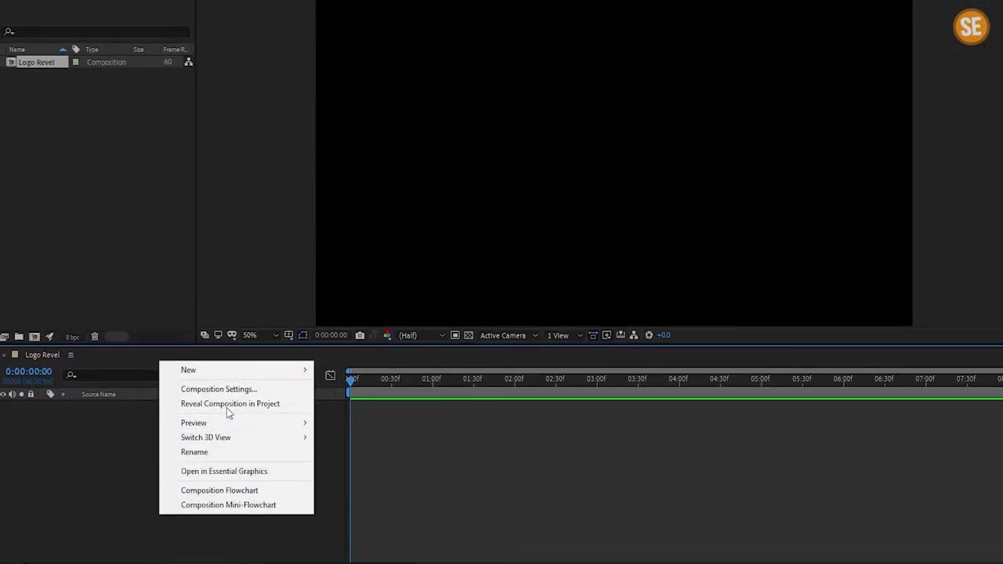
mouse_move(227, 371)
click(366, 405)
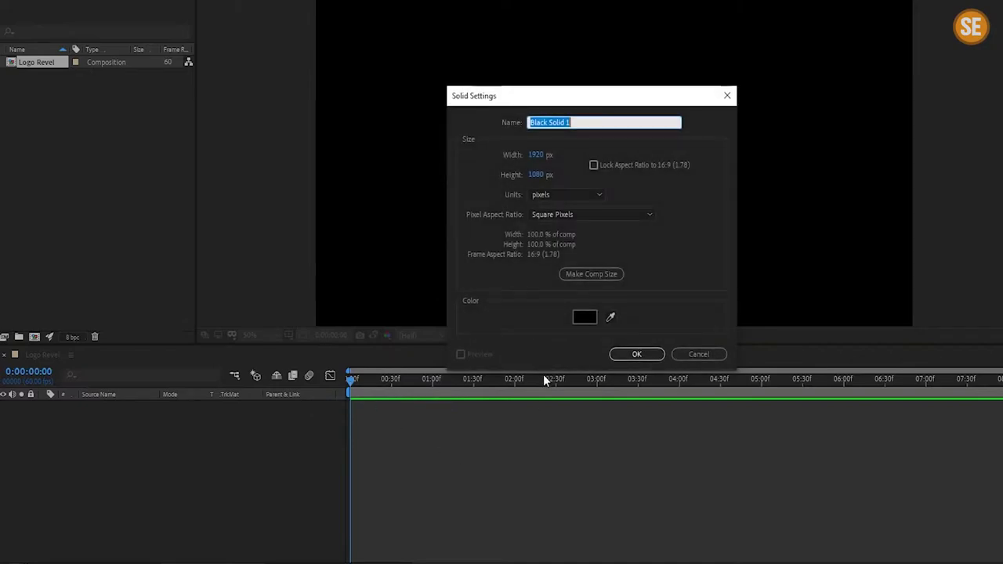
text(Backg)
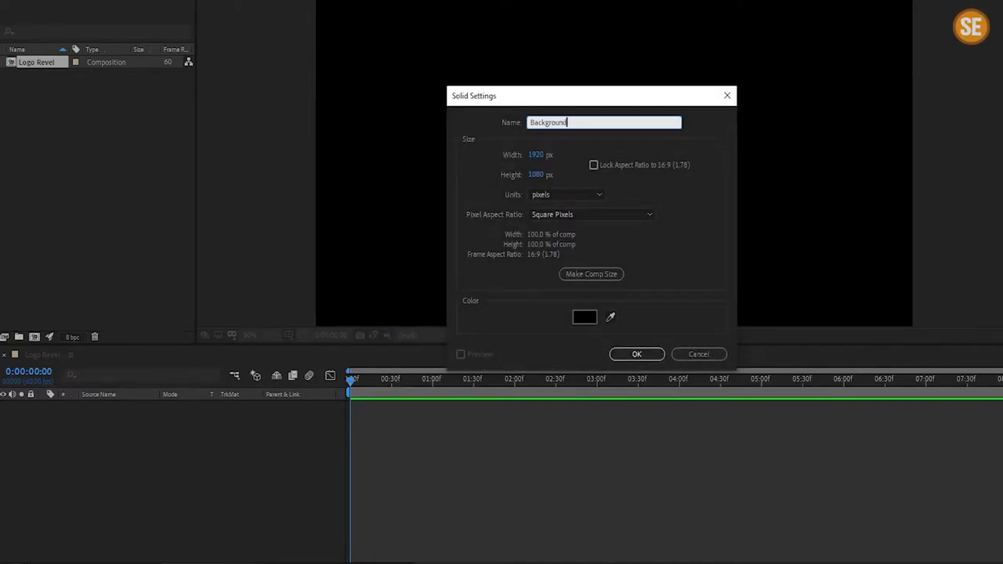
text(round)
click(595, 274)
click(637, 355)
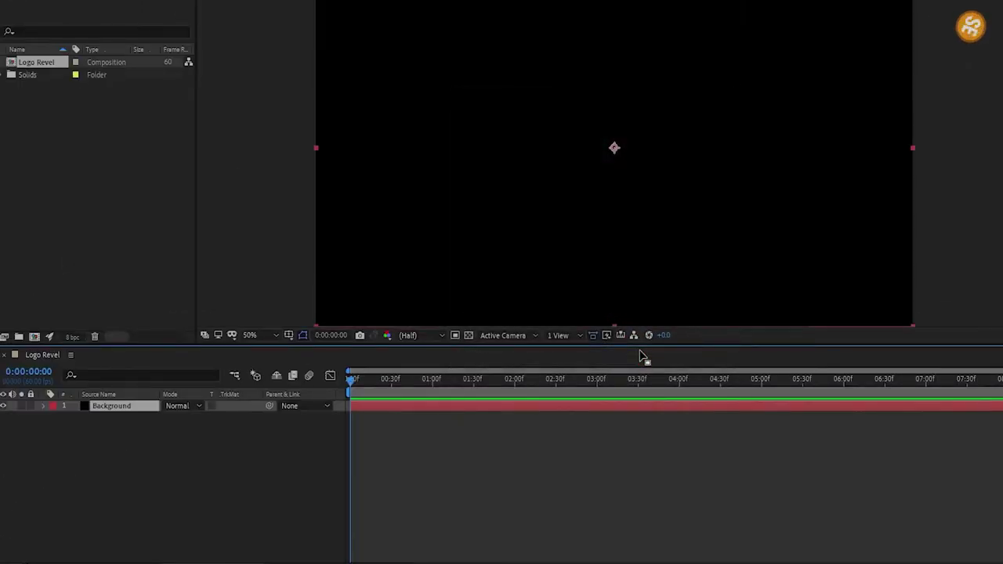
- Find the Gradient Ramp effect and apply it to the Background layer
click(54, 444)
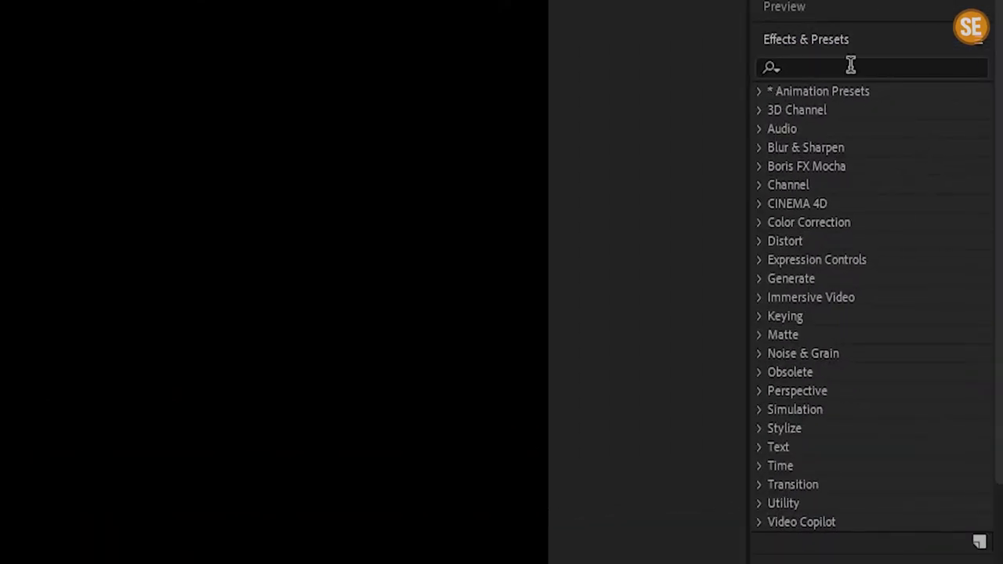
click(850, 65)
text(Ramp)
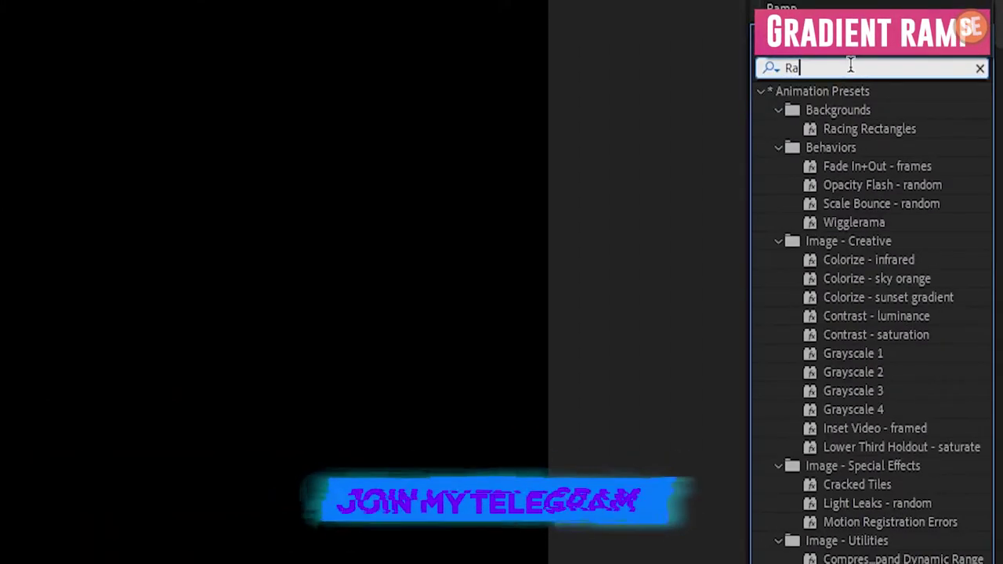
drag(889, 108, 162, 365)
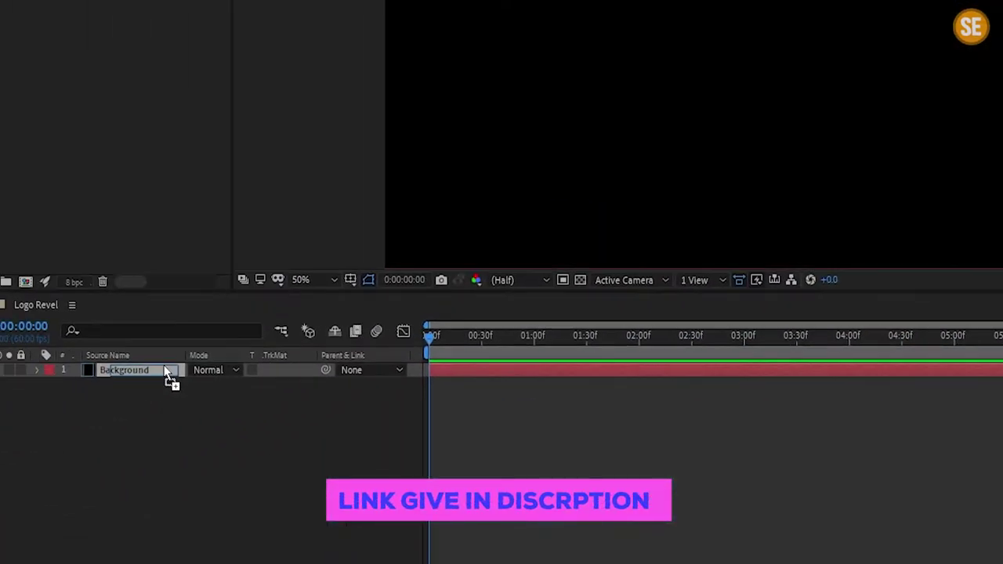
- Change the Gradient Ramp shape to Radial Ramp and swap its start and end colors
click(146, 113)
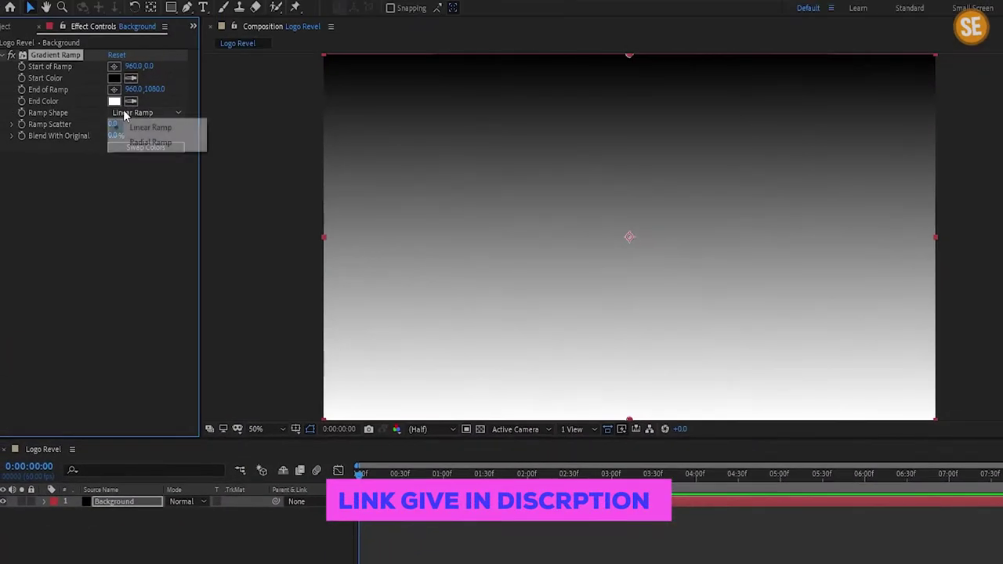
click(147, 142)
click(146, 147)
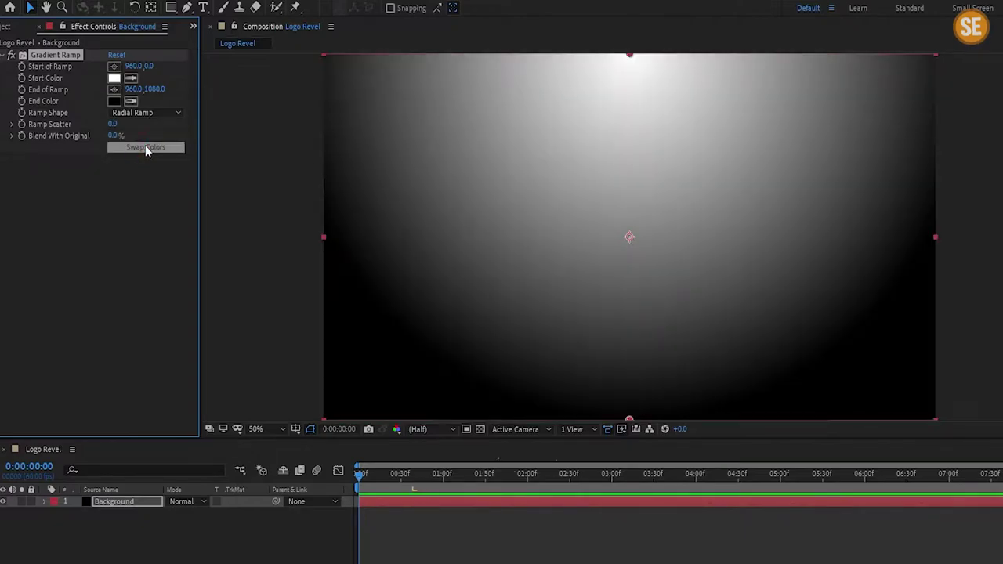
- Set the Gradient Ramp's end color to light gray B2B2B2
click(114, 101)
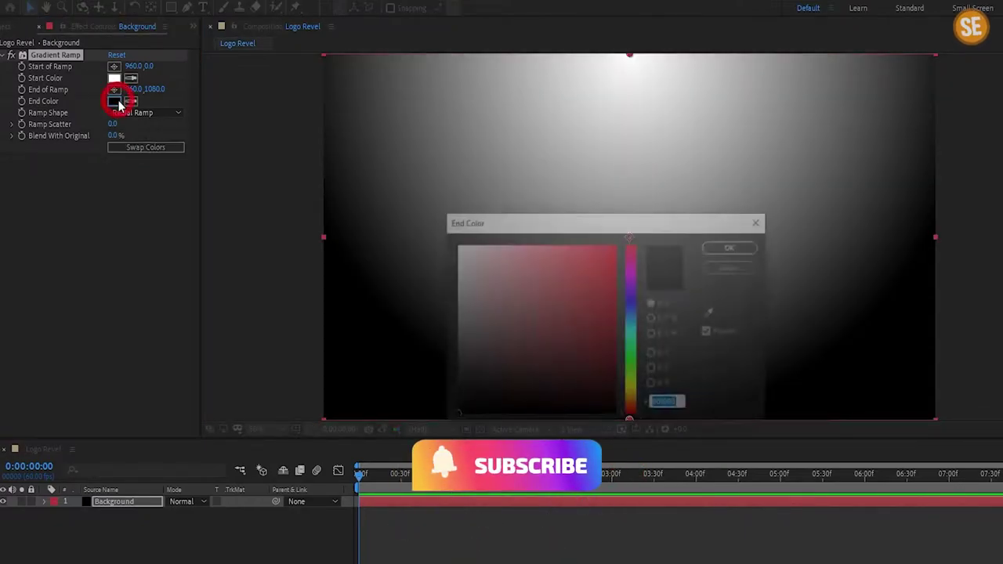
click(480, 308)
mouse_move(480, 308)
mouse_down()
mouse_move(445, 331)
mouse_move(443, 299)
mouse_up()
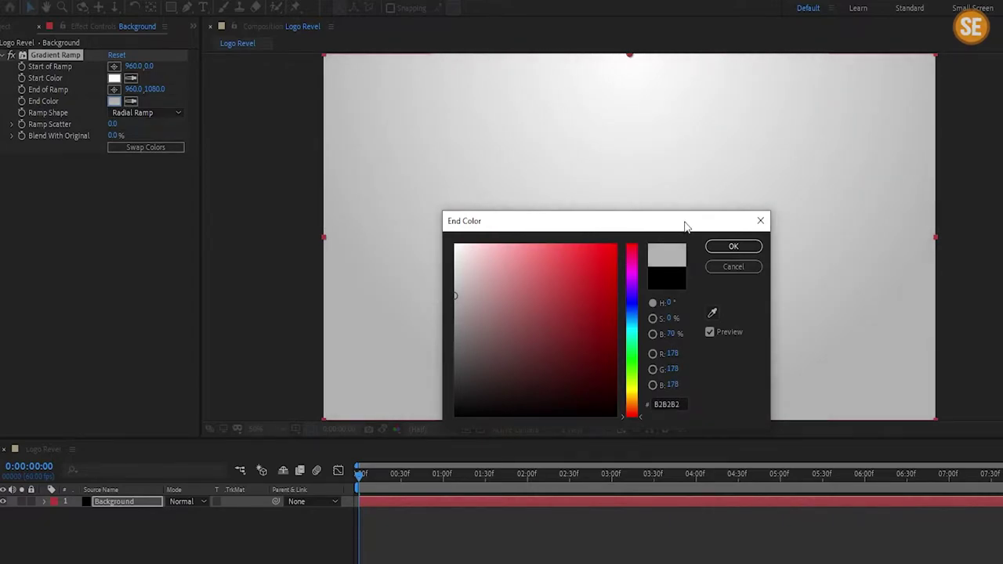
click(715, 245)
- Move the ramp's start point to the frame center, about 960, 536, and its end point beyond the lower-left corner, about -4, 1268
drag(629, 146, 629, 235)
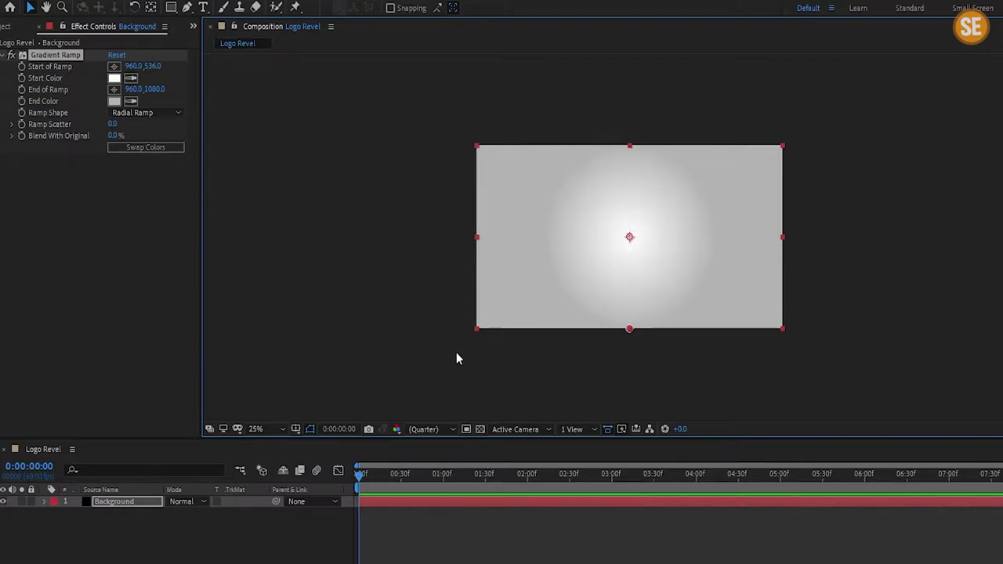
drag(627, 329, 475, 360)
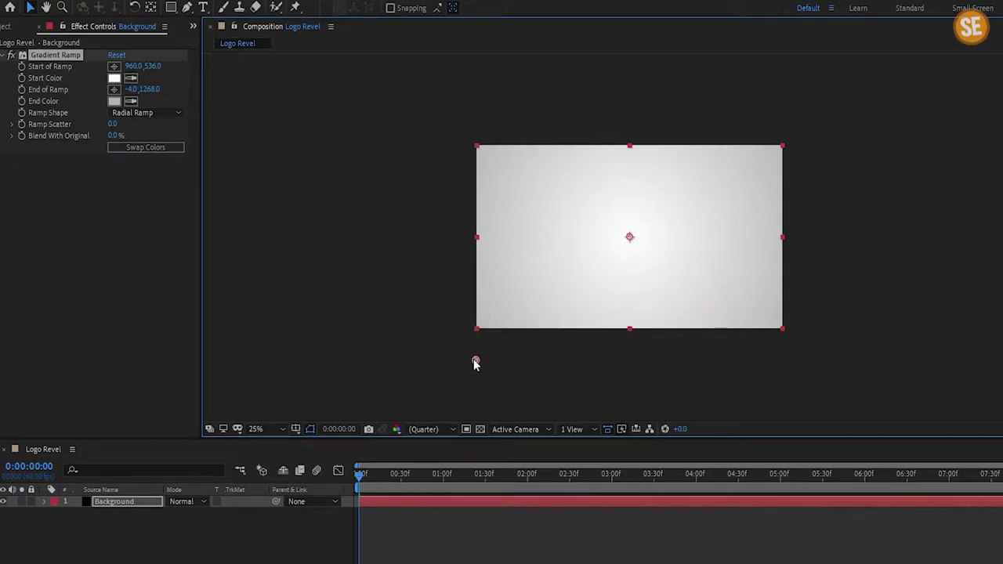
key(period)
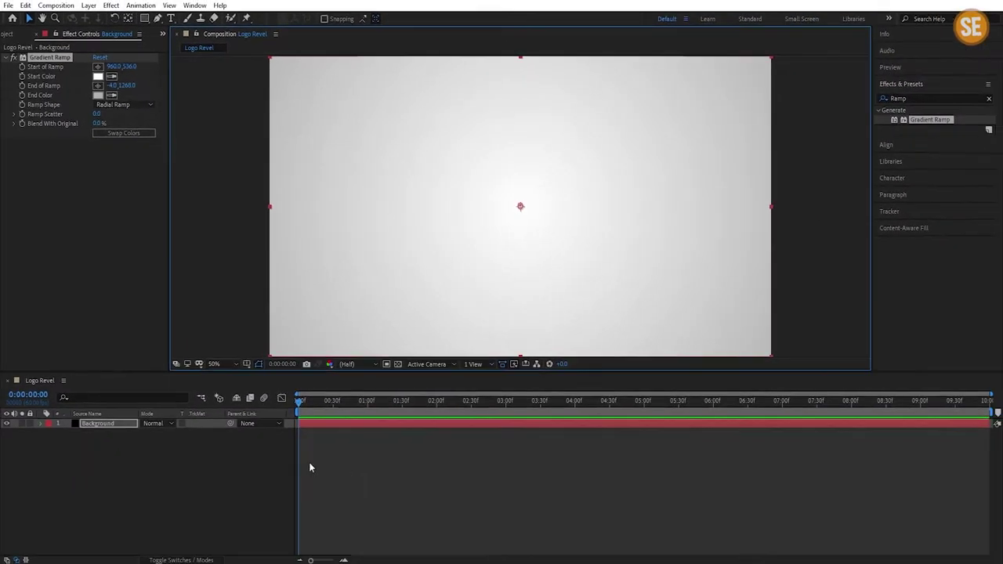
- Place the logo image file above the Background layer and pre-compose it as "Logo comp", moving all attributes into the new composition
click(256, 518)
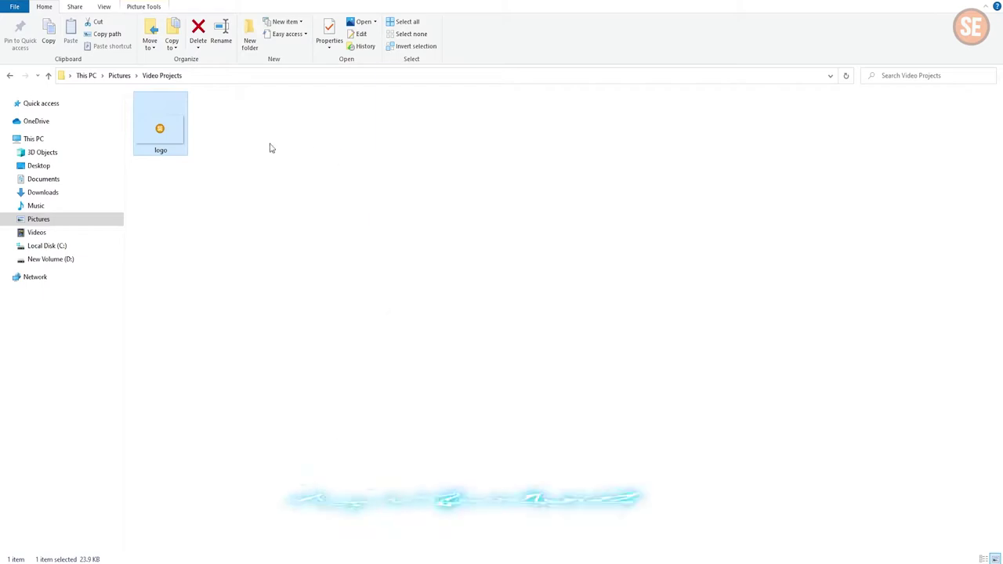
drag(161, 127, 124, 427)
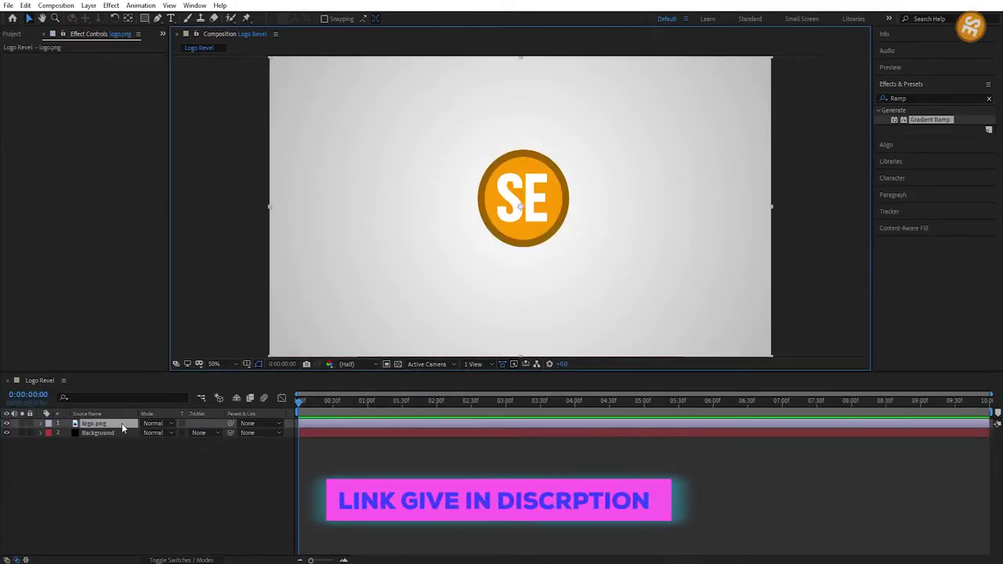
right_click(121, 423)
click(149, 364)
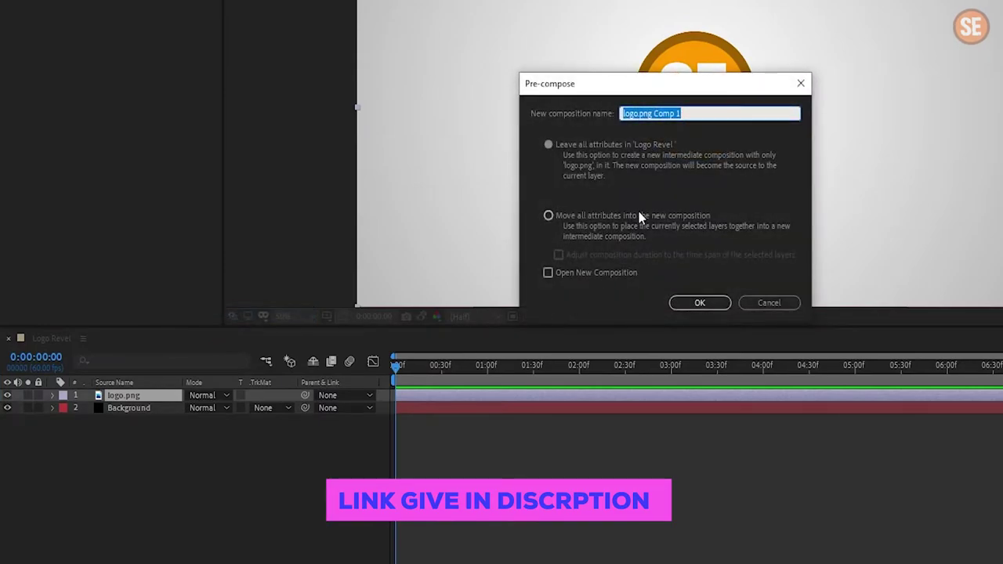
text(Logo comp)
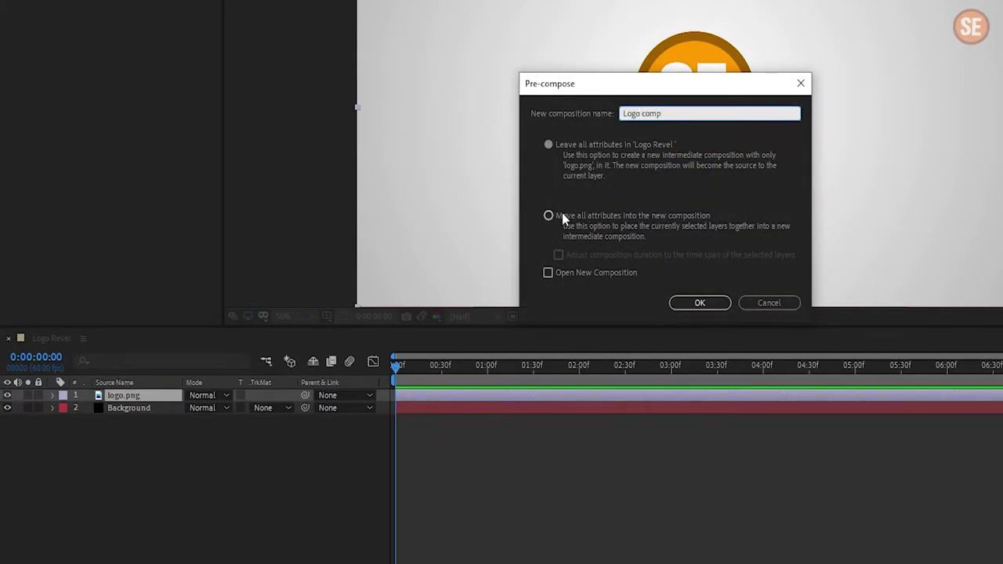
click(554, 214)
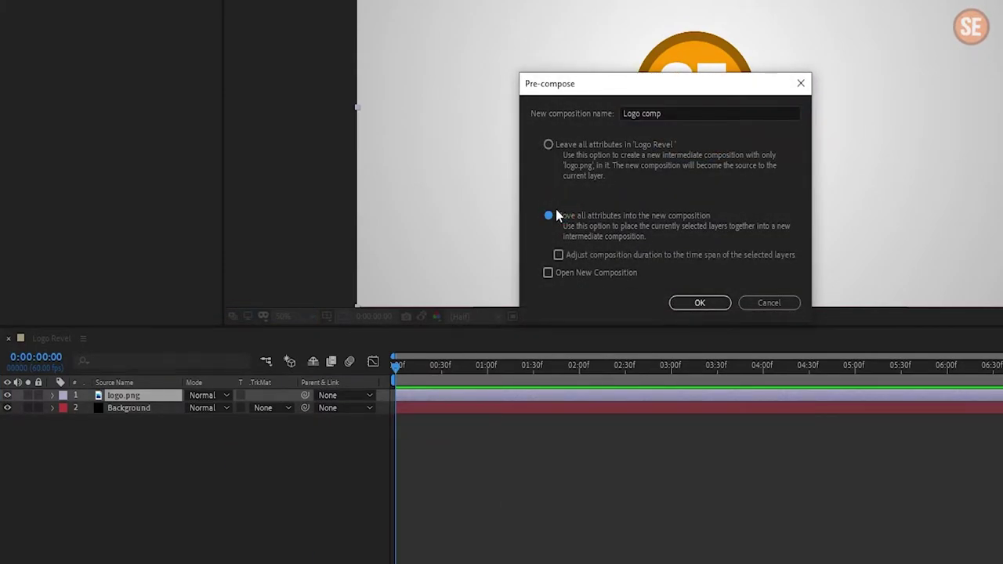
click(704, 304)
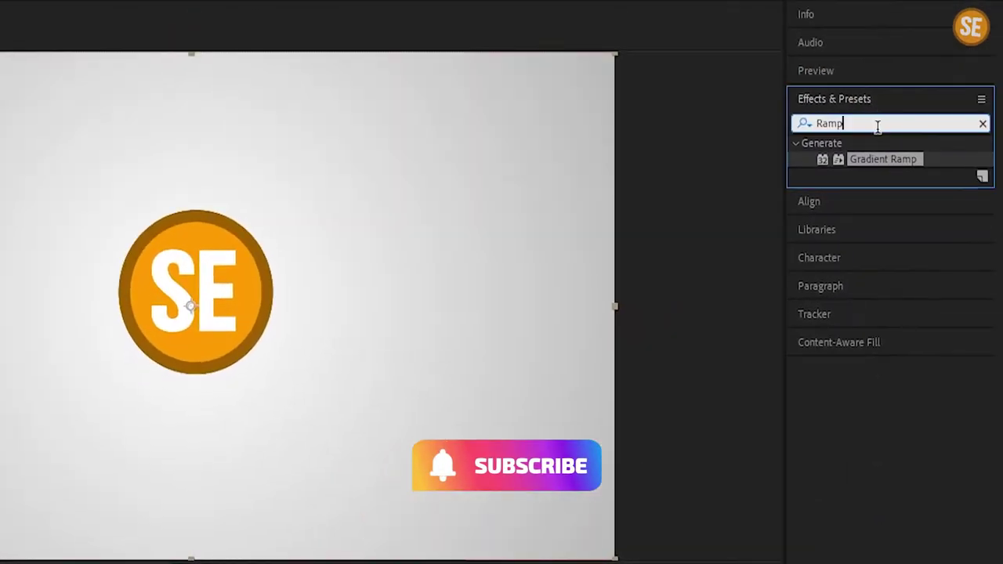
- Apply the CC Lens effect to the Logo comp layer and set its Convergence to -200
double_click(878, 125)
key(BackSpace)
text(C)
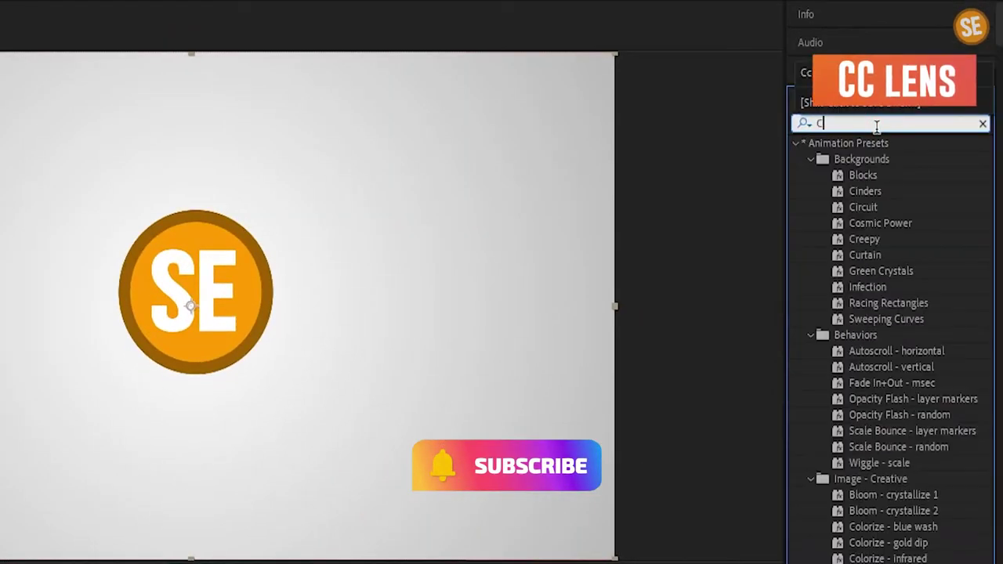
text(c)
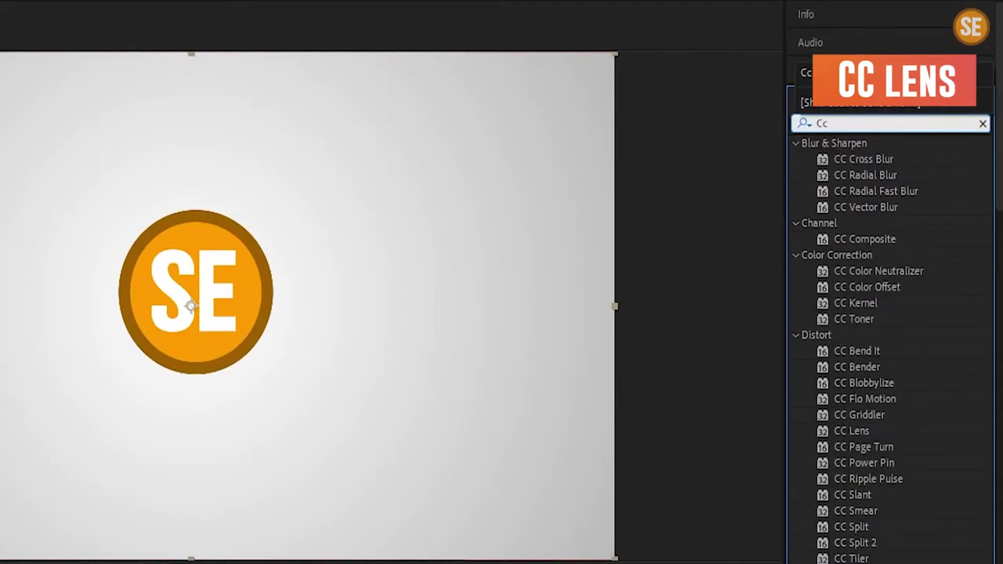
text( le)
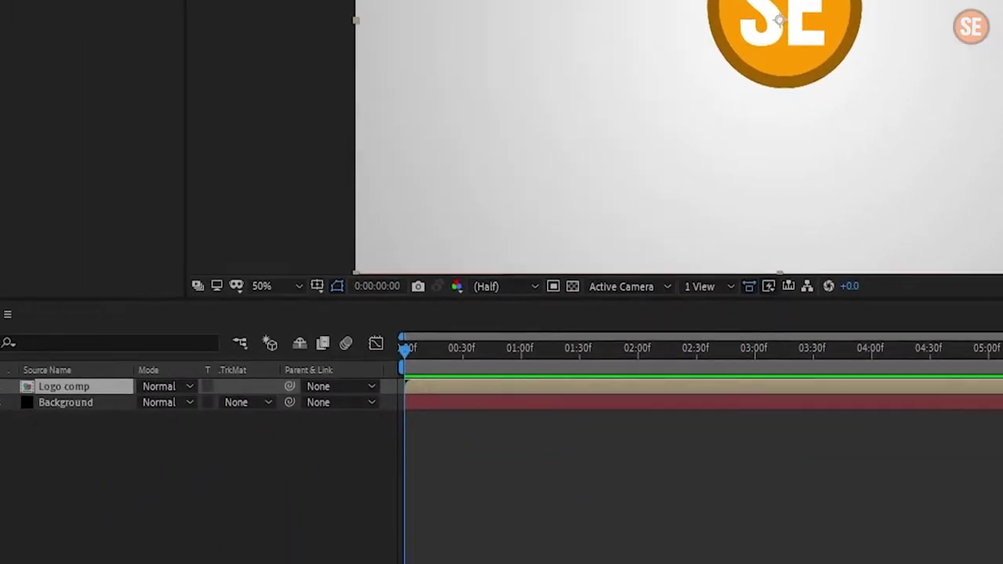
drag(1002, 135, 94, 384)
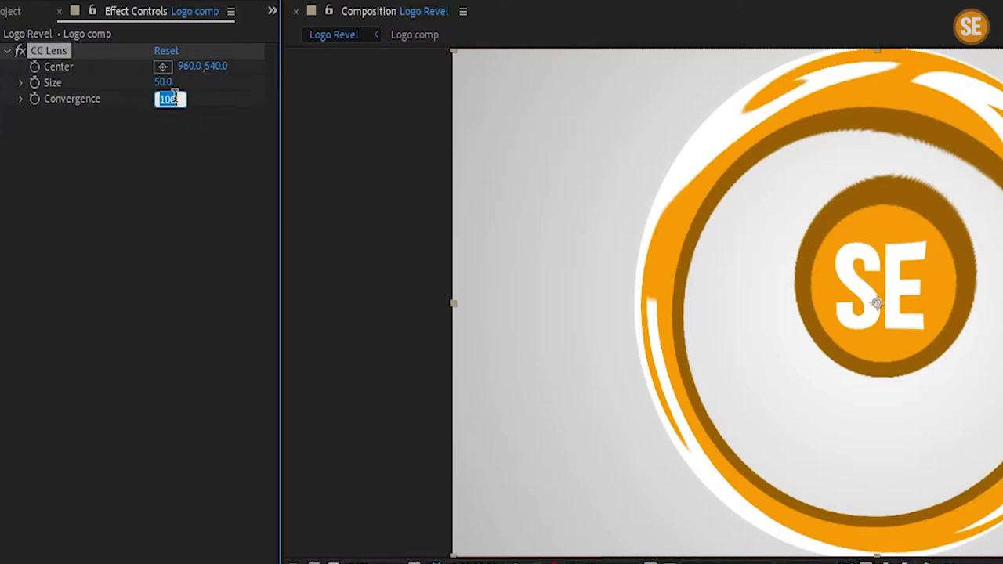
click(170, 142)
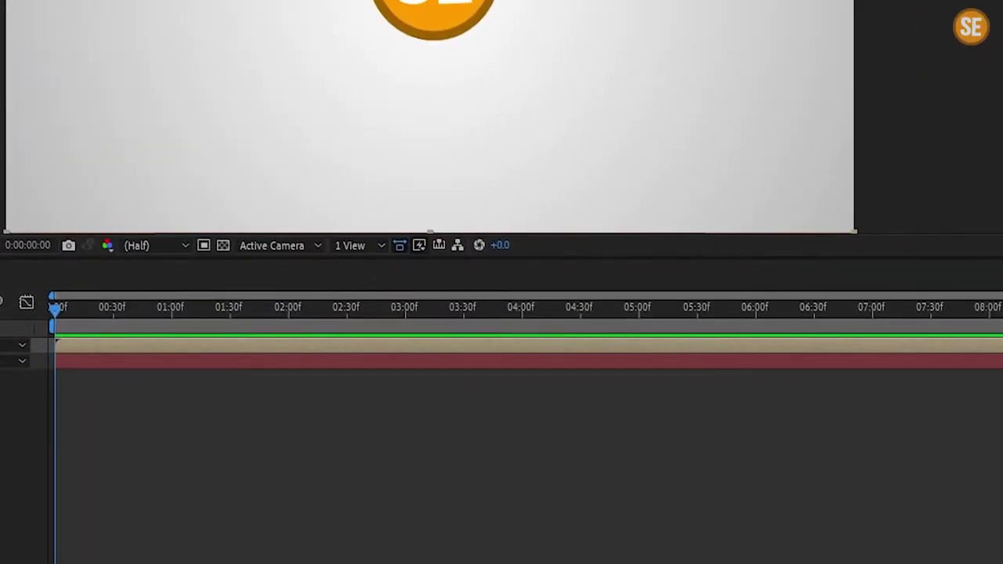
- Zoom the timeline into the opening seconds and keyframe the CC Lens Size at 0 at frame 20
drag(999, 295, 521, 310)
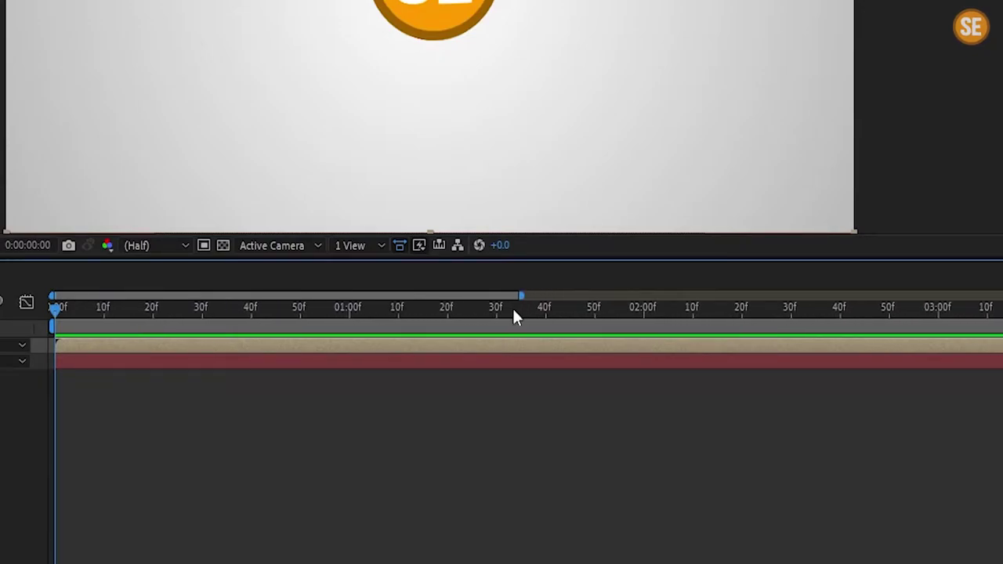
click(153, 309)
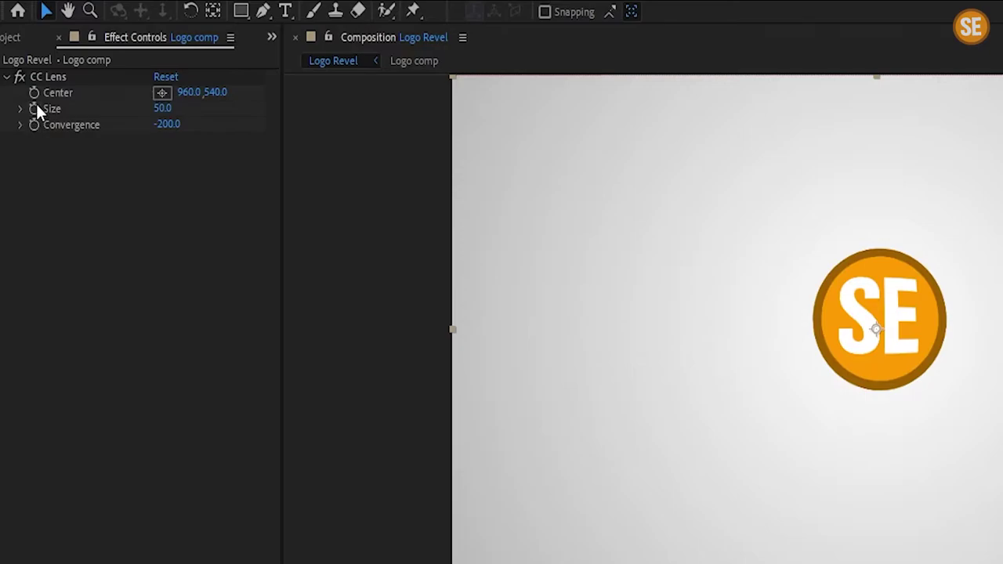
click(34, 108)
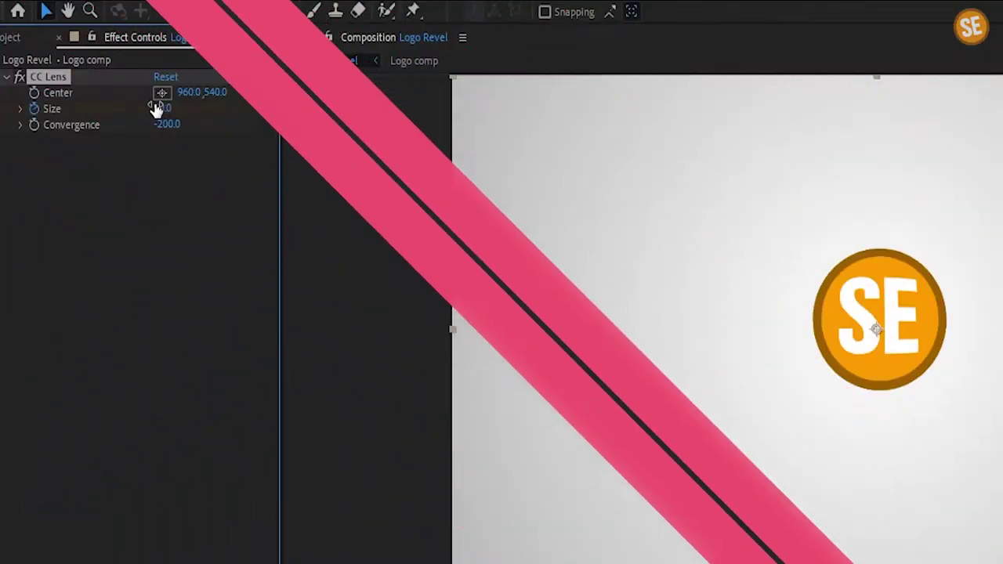
click(161, 107)
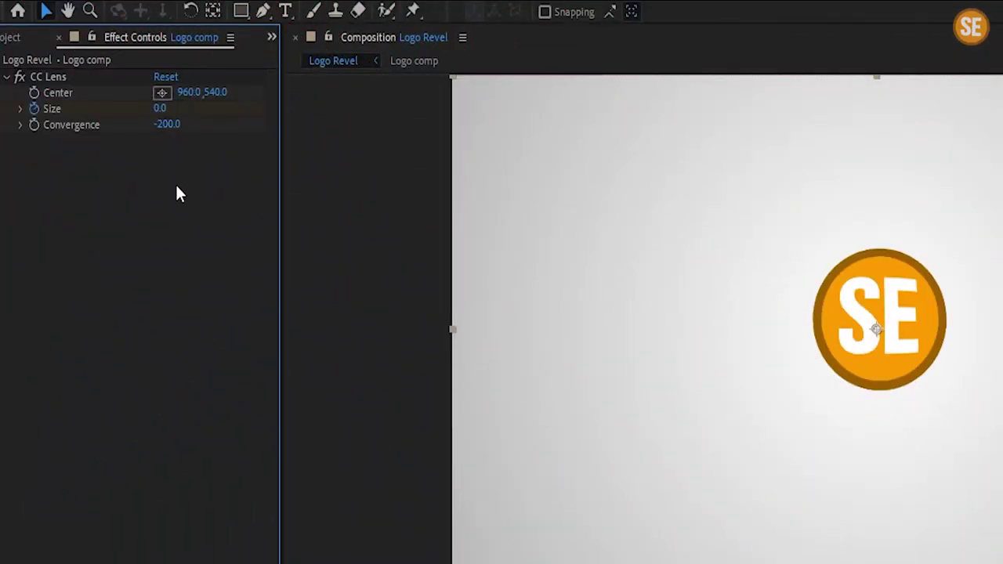
key(Return)
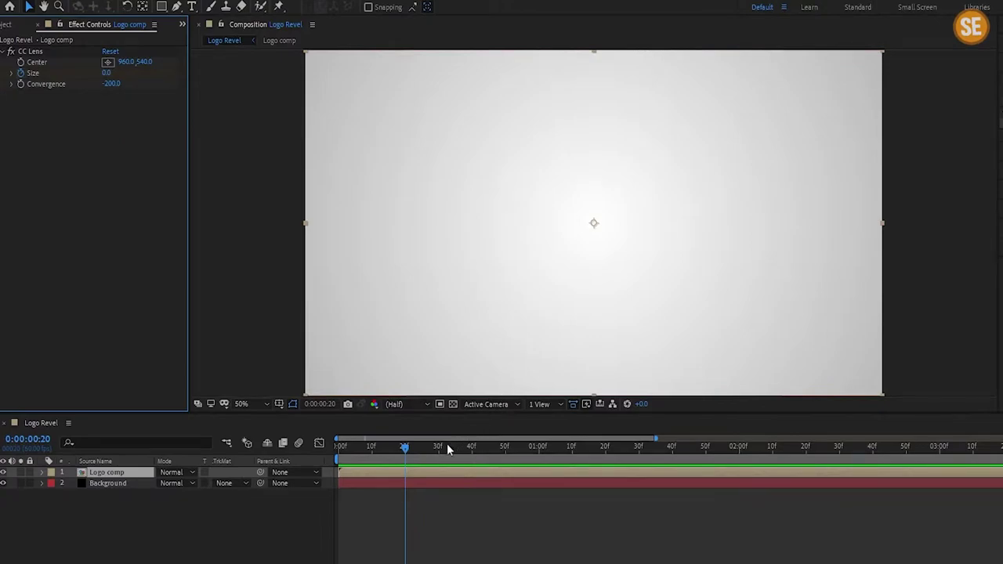
- Keyframe the CC Lens Size at 10 at frame 40 and at 6 at 0:00:01:10
drag(448, 448, 472, 448)
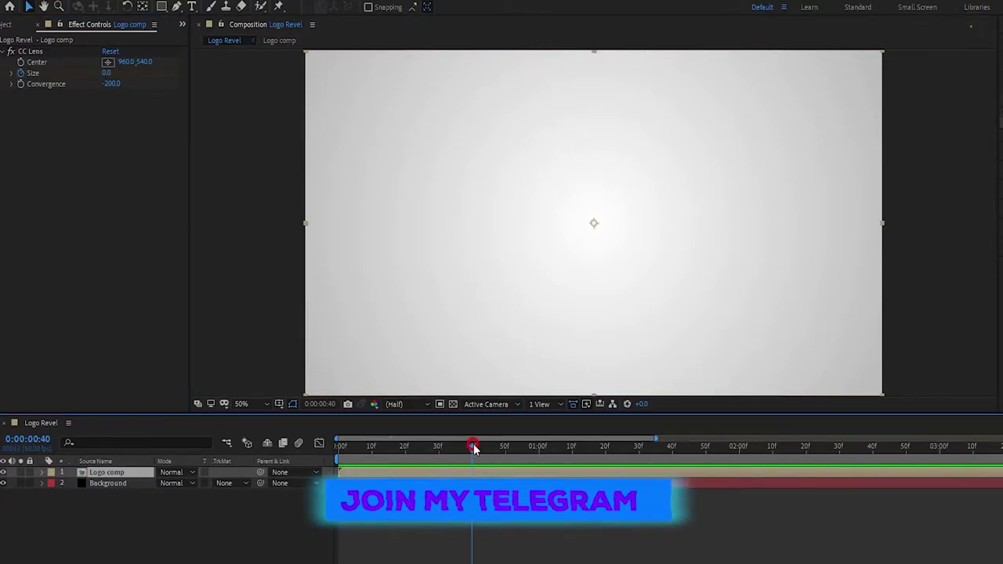
click(107, 73)
text(10)
key(Return)
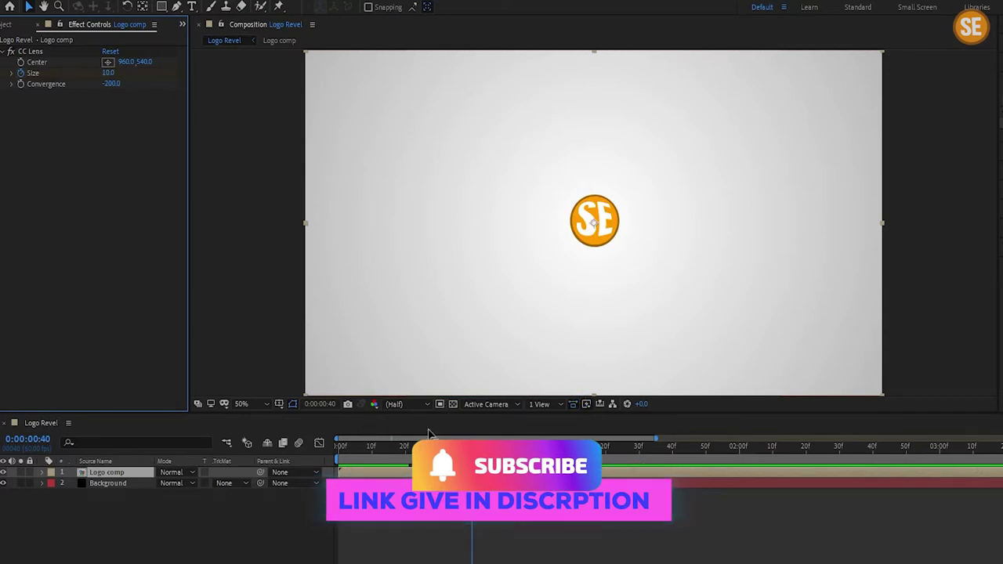
key(space)
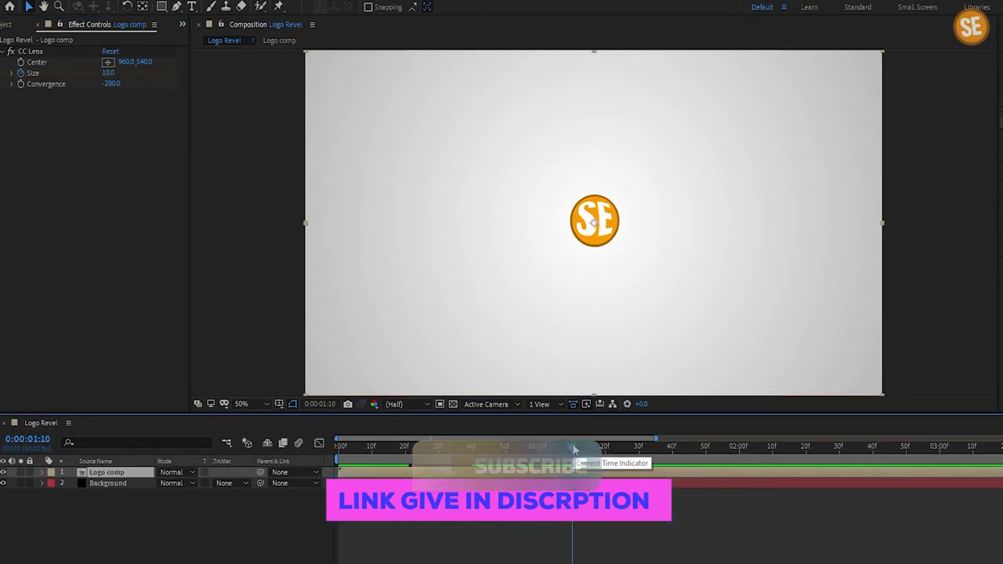
click(107, 74)
text(6)
click(108, 118)
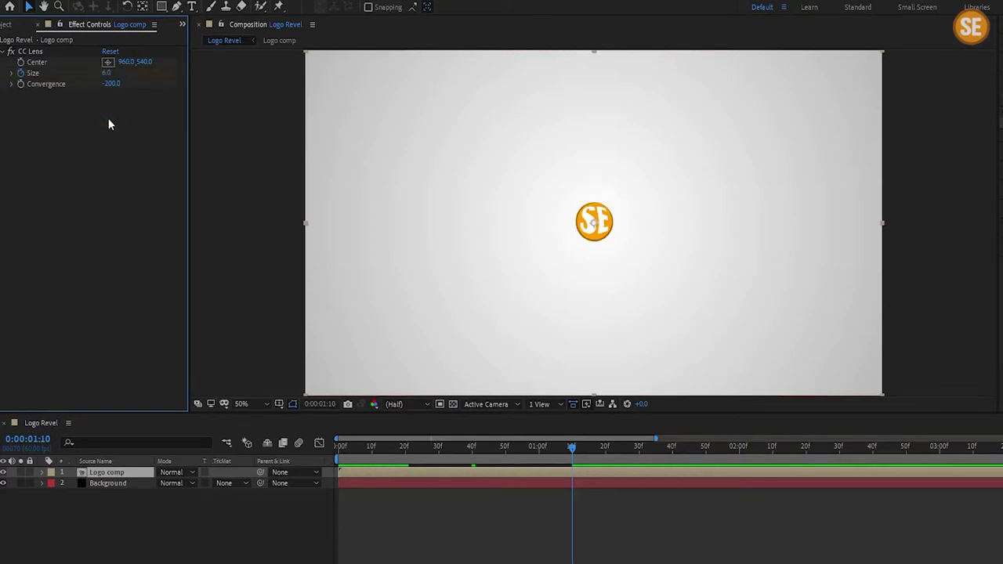
- Keyframe the CC Lens Size at 20 at 0:00:01:30 and at 15 at 0:00:02:00
drag(626, 451, 638, 449)
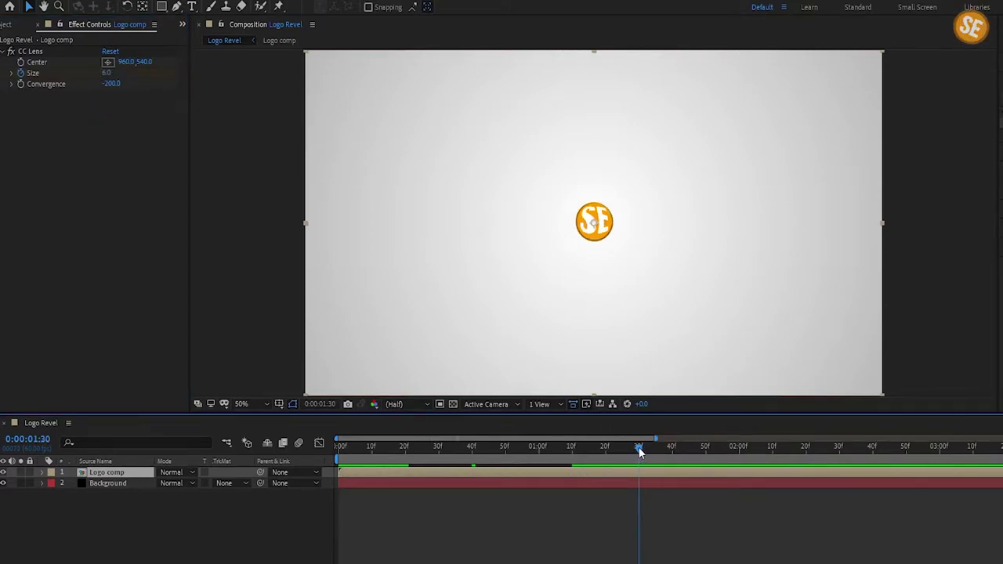
click(108, 73)
text(2)
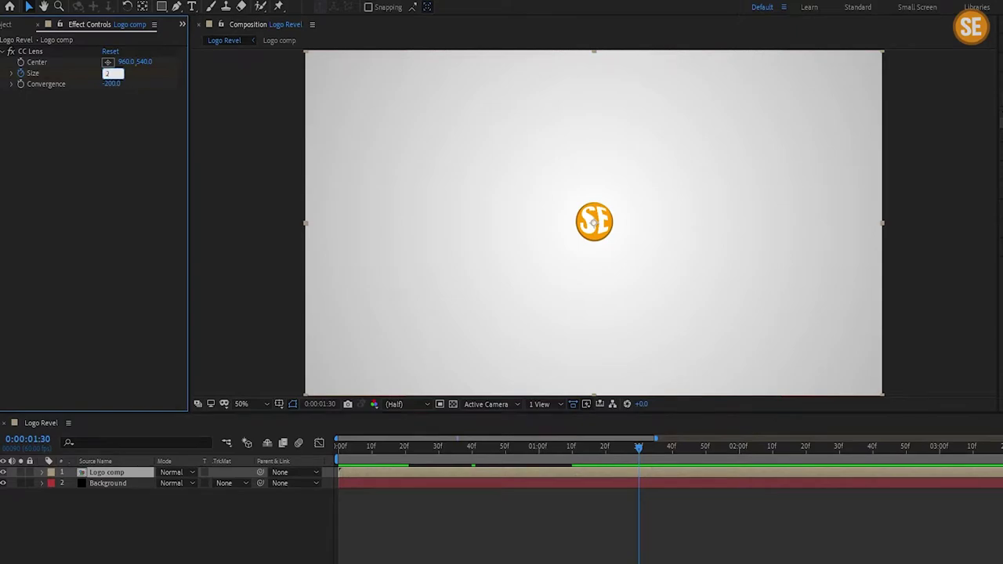
text(0)
key(Return)
click(741, 448)
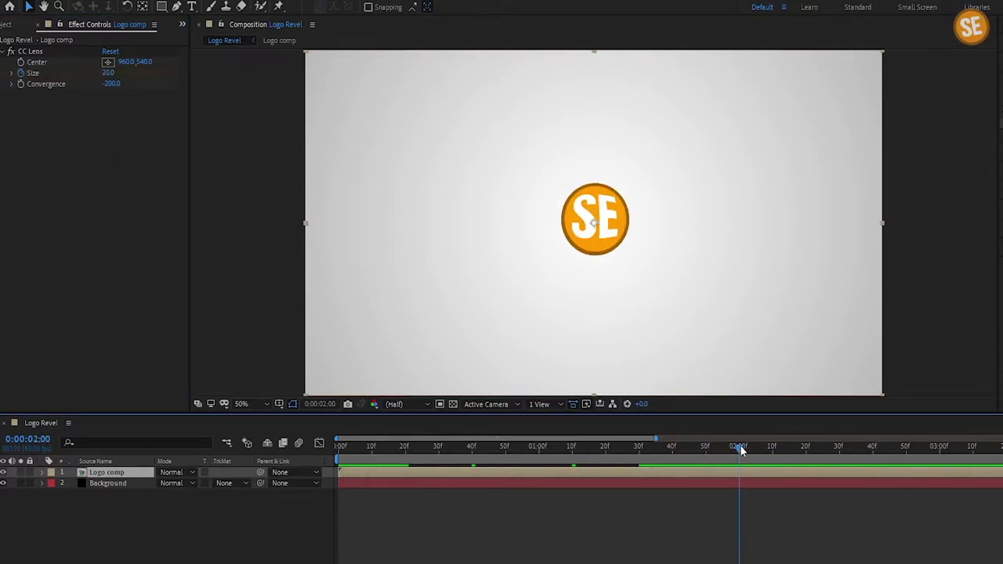
click(111, 74)
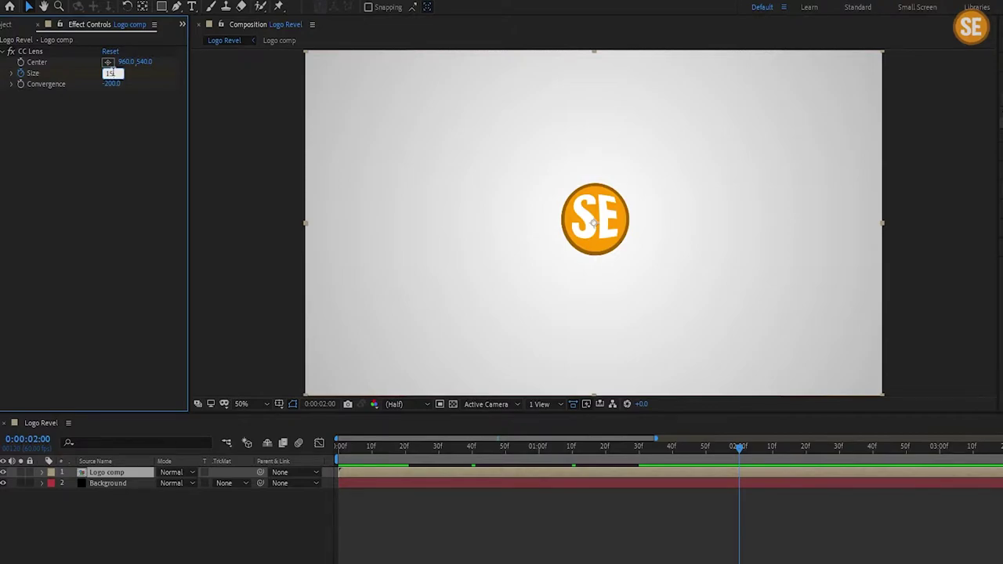
text(15)
key(Return)
- Keyframe the CC Lens Size at 45 at 0:00:02:30 and preview the animation from the start
click(764, 450)
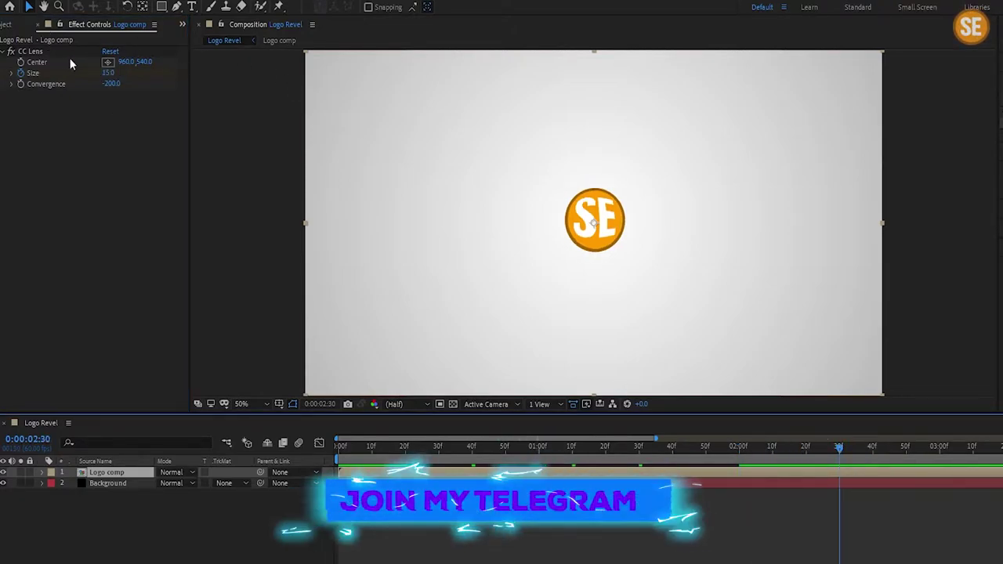
click(107, 73)
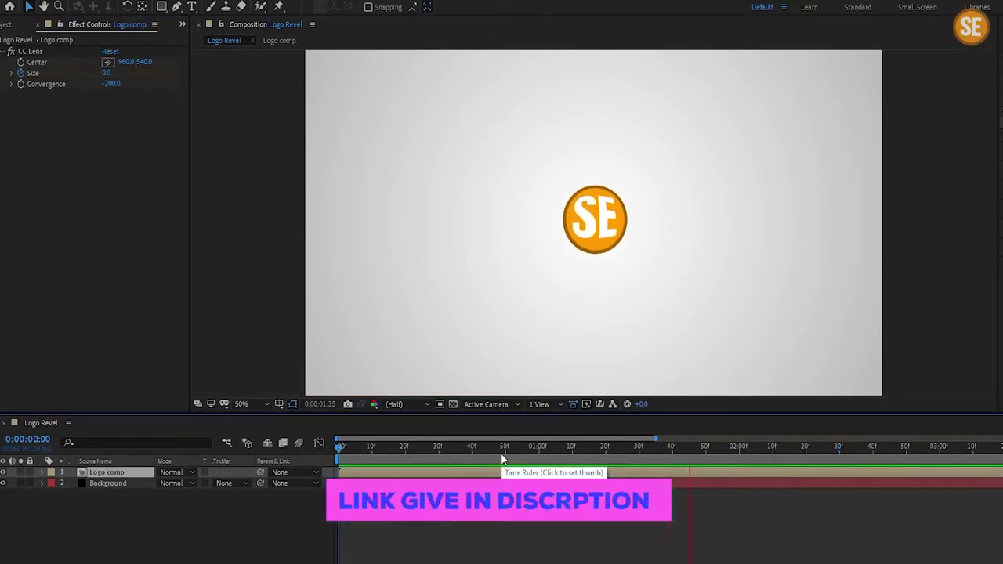
key(space)
- Reveal the Logo comp layer's Size keyframes and apply Easy Ease to all six of them
key(u)
drag(847, 482, 407, 501)
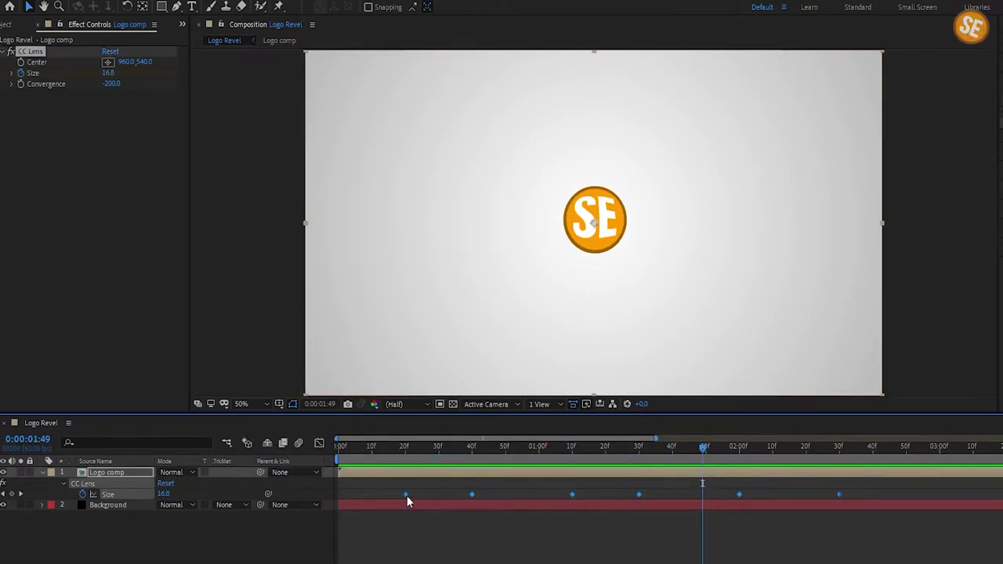
right_click(405, 494)
mouse_move(434, 484)
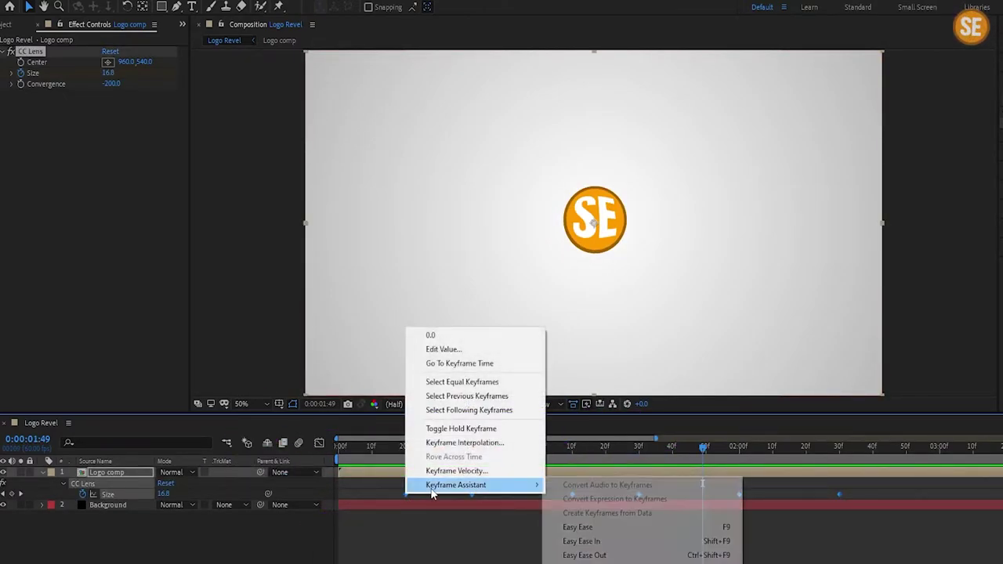
click(592, 527)
- Lengthen the easing influence of all Size keyframes in the speed graph to form sharp peaks, and preview the motion
click(319, 444)
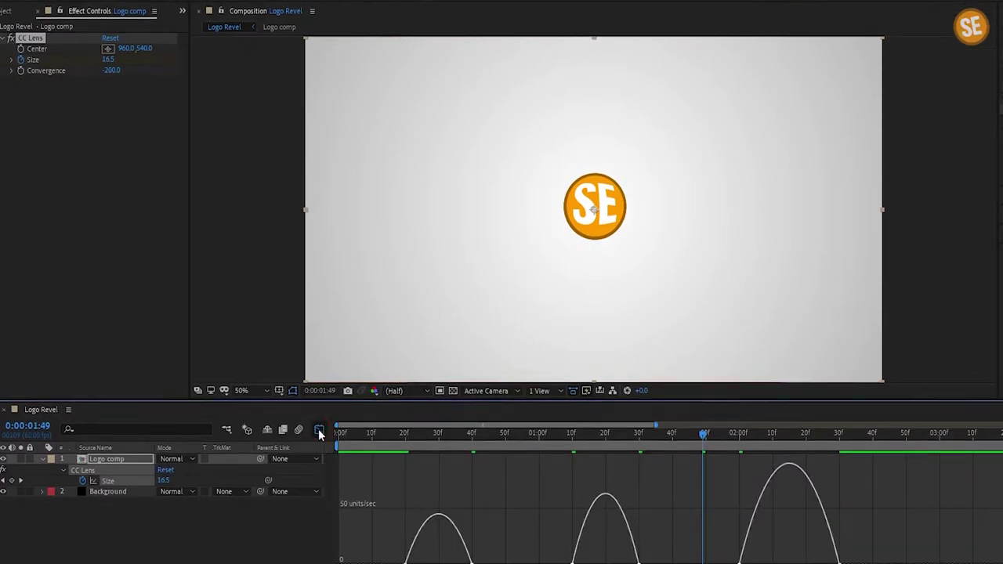
drag(899, 497, 402, 519)
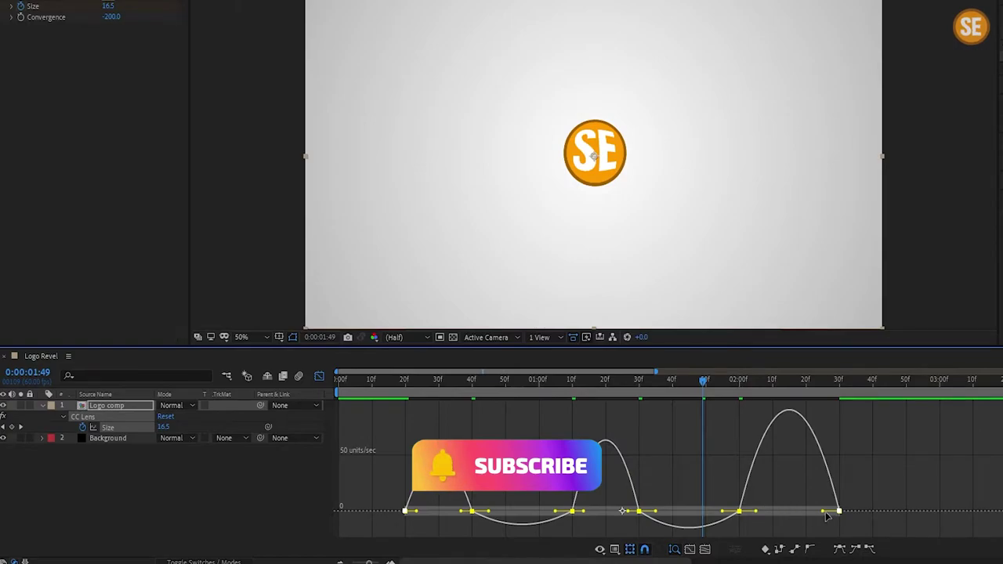
drag(823, 512, 768, 507)
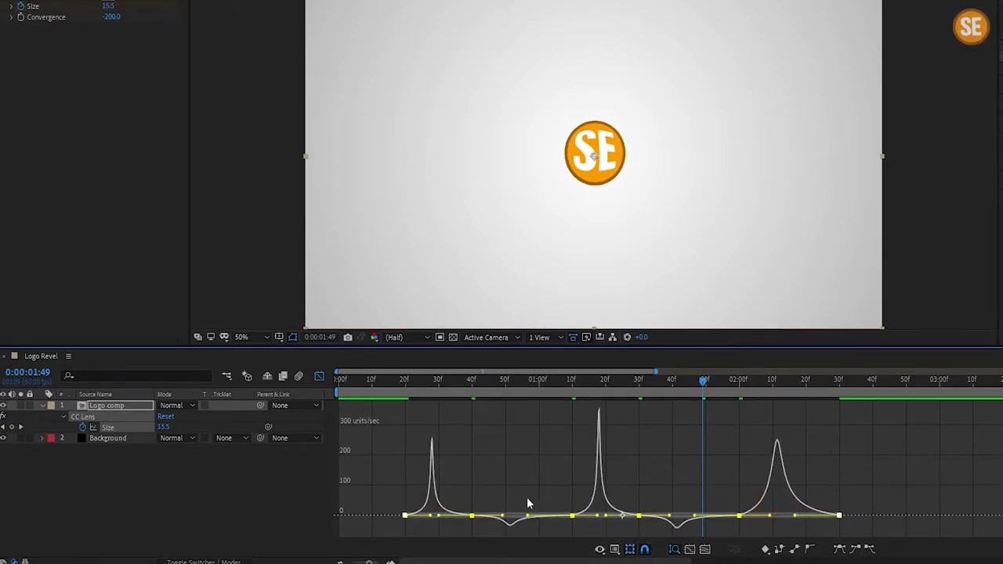
drag(409, 396, 394, 397)
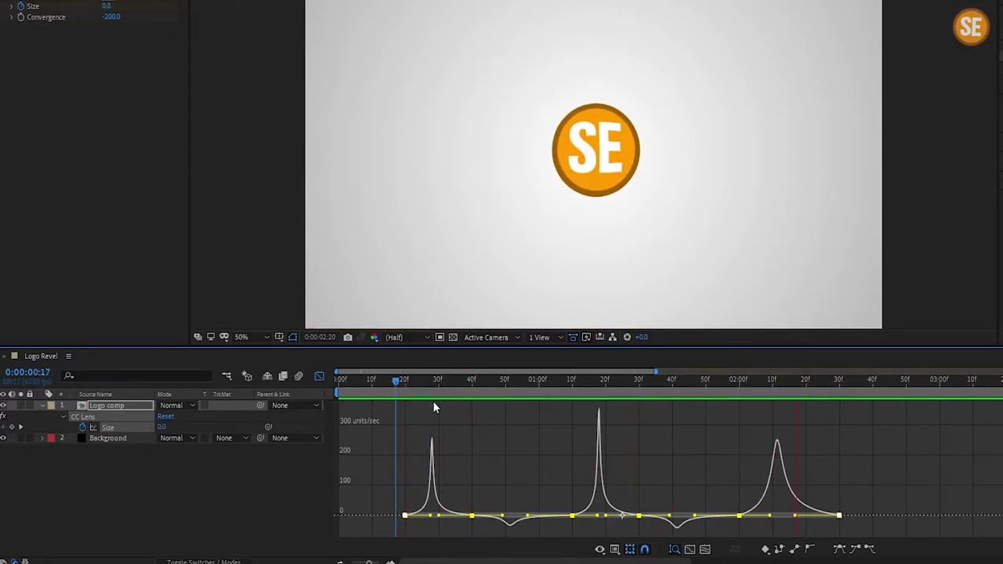
key(space)
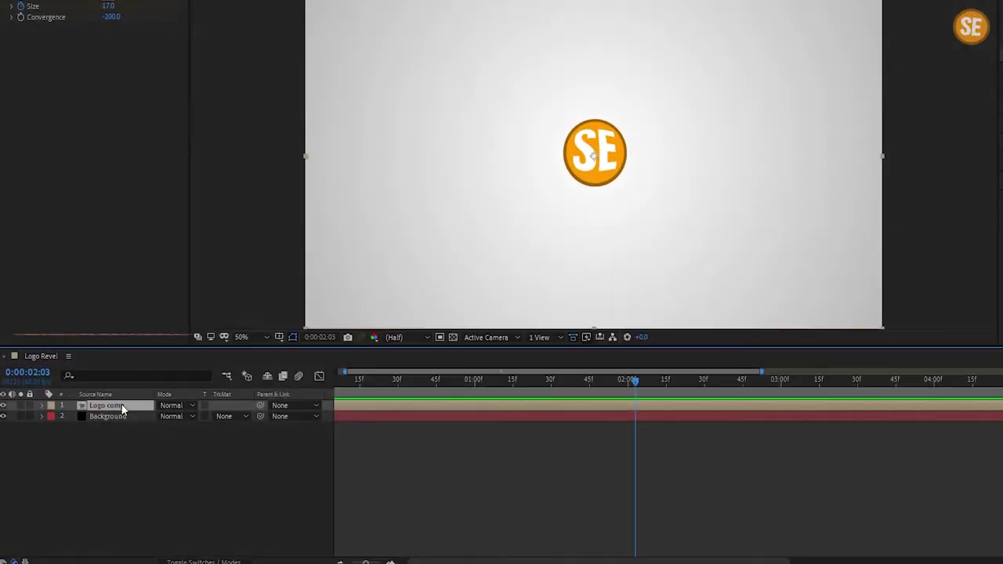
- Duplicate the Logo comp layer and rename the upper copy "Logo Burst"
key(ctrl+d)
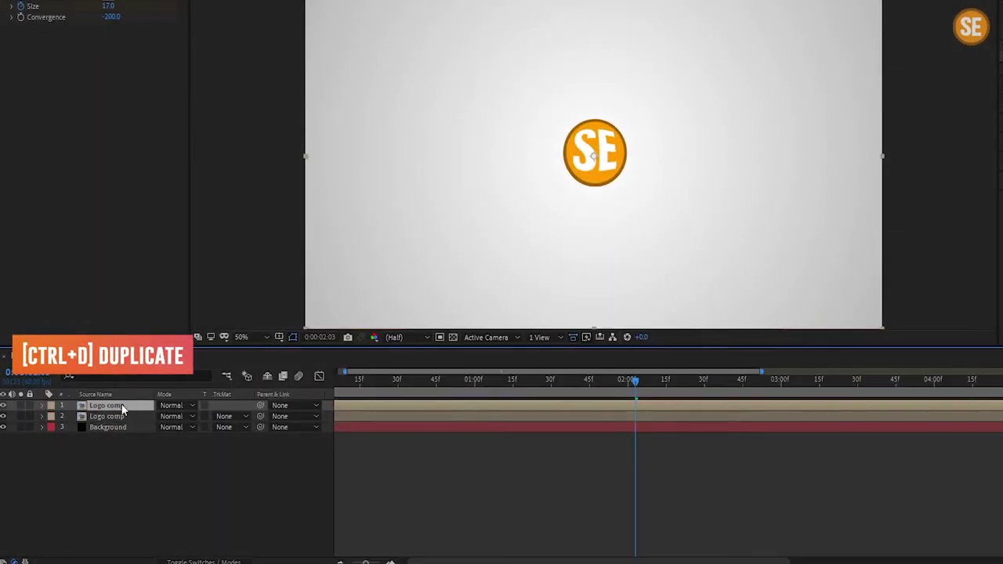
key(Return)
text(Logo)
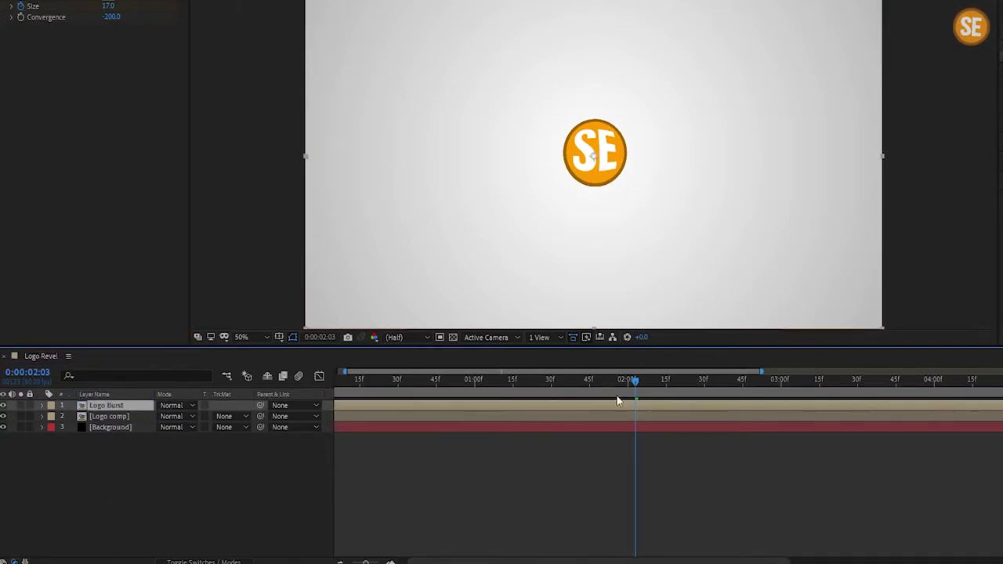
- Trim the end of the Logo comp layer to 0:00:02:59
drag(722, 387, 1002, 372)
click(576, 415)
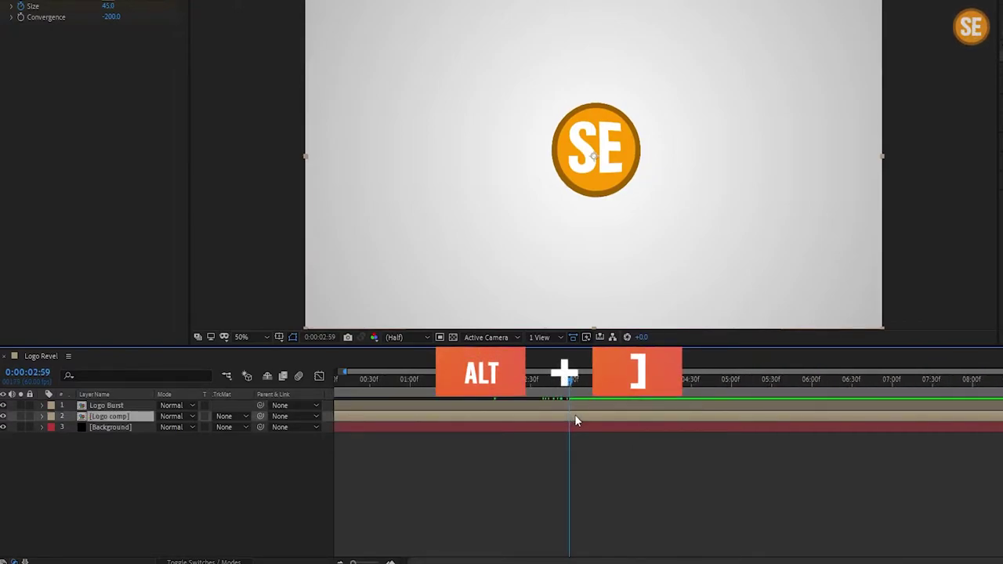
key(alt+bracketright)
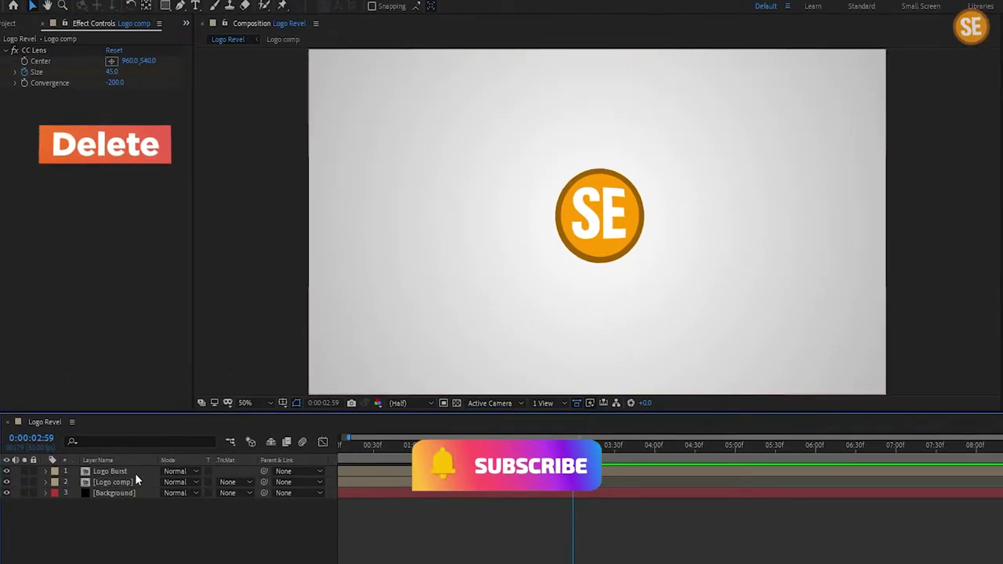
- Delete the CC Lens effect from the Logo Burst layer
click(135, 473)
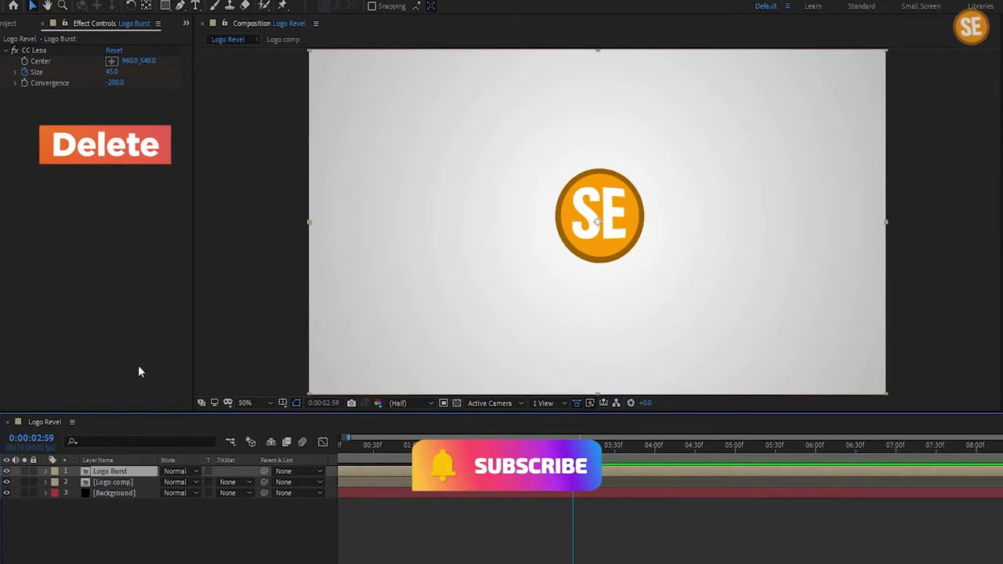
click(36, 50)
key(Delete)
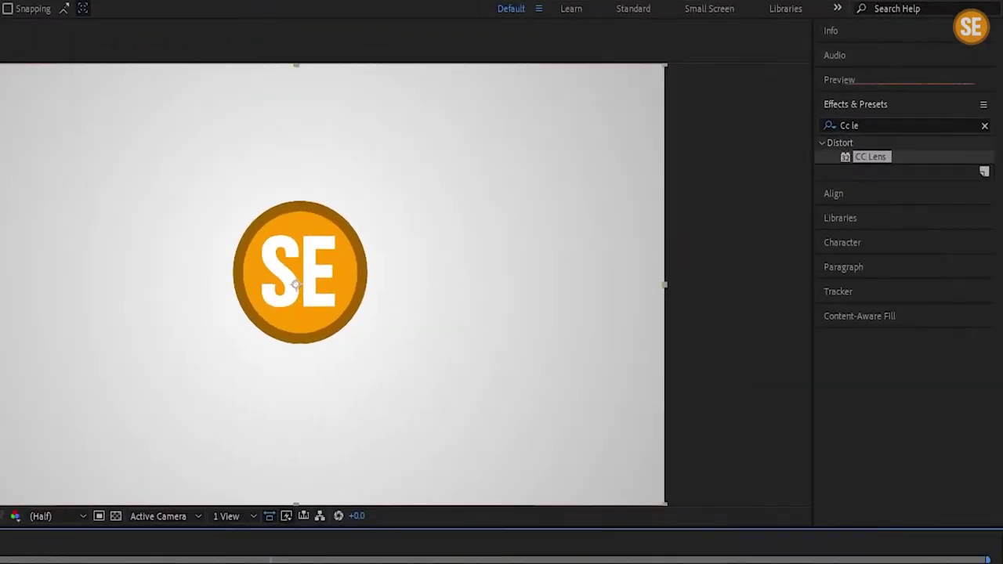
- Find the CC Pixel Polly effect and apply it to the Logo Burst layer
double_click(999, 98)
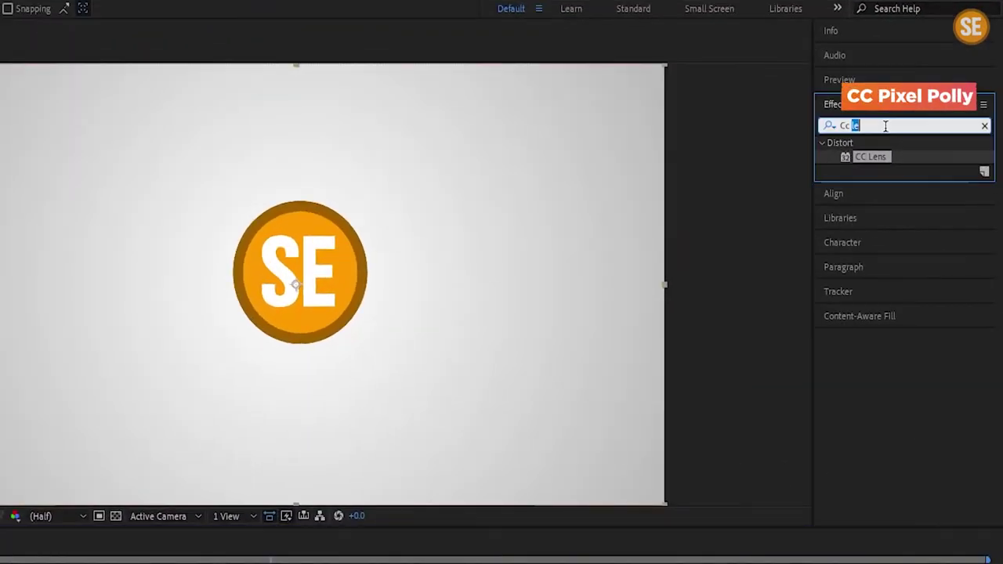
key(BackSpace)
key(BackSpace)
key(BackSpace)
key(BackSpace)
text(CC pixe)
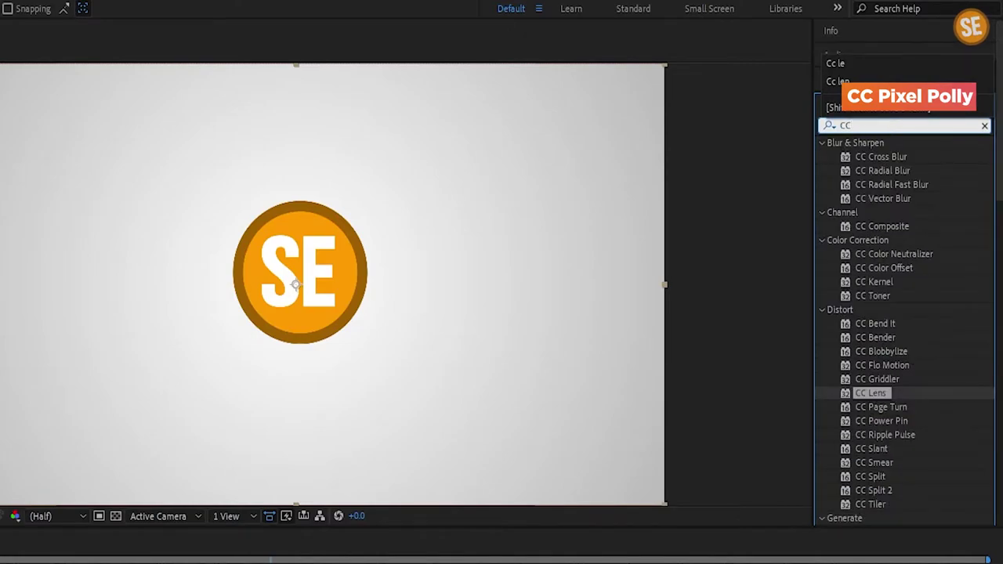
drag(912, 158, 152, 404)
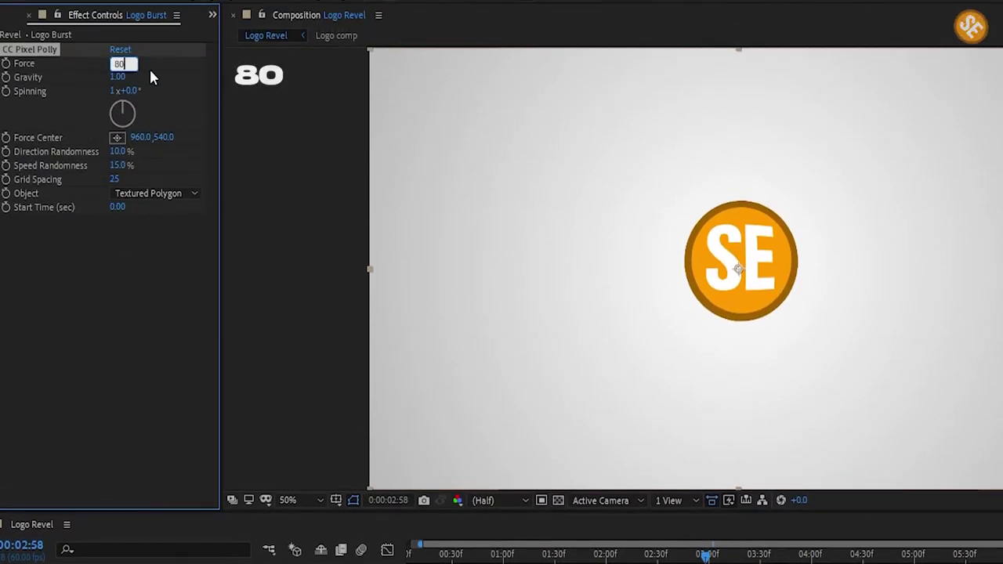
- Set the CC Pixel Polly Force to 80 and Gravity to 0 on Logo Burst
key(Return)
click(119, 76)
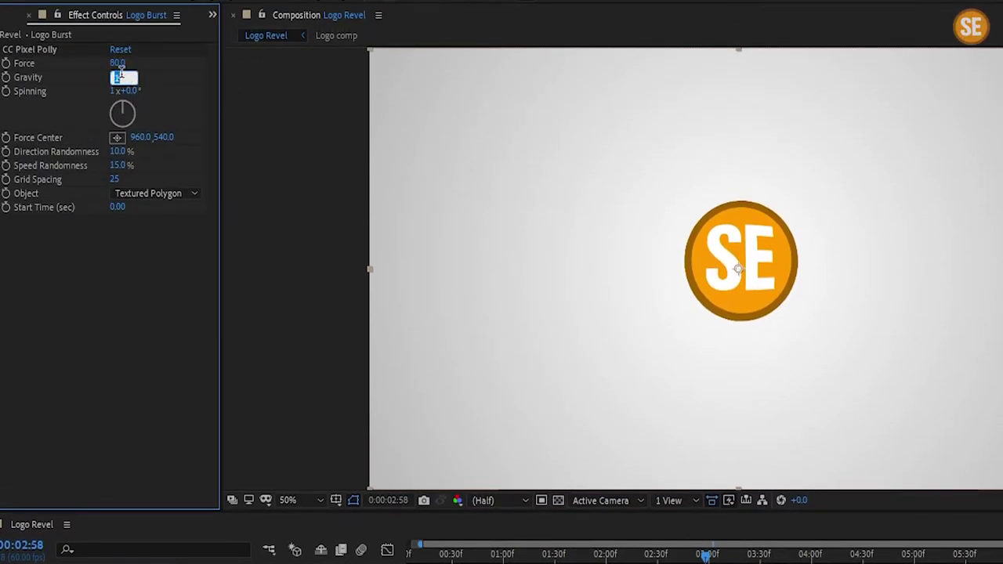
text(0)
key(Return)
- Set the CC Pixel Polly Spinning to 0x+45° and Grid Spacing to 15
click(116, 90)
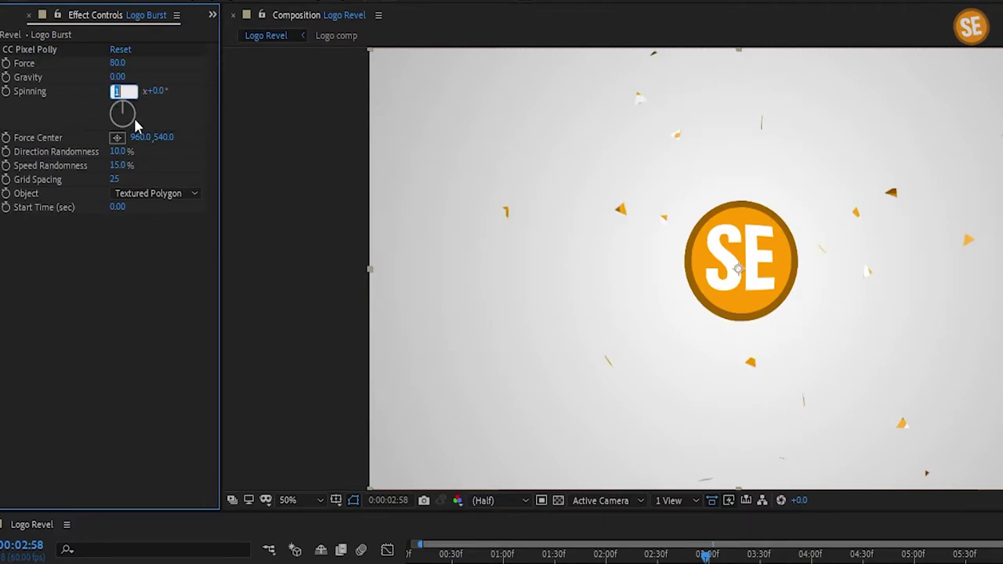
key(Return)
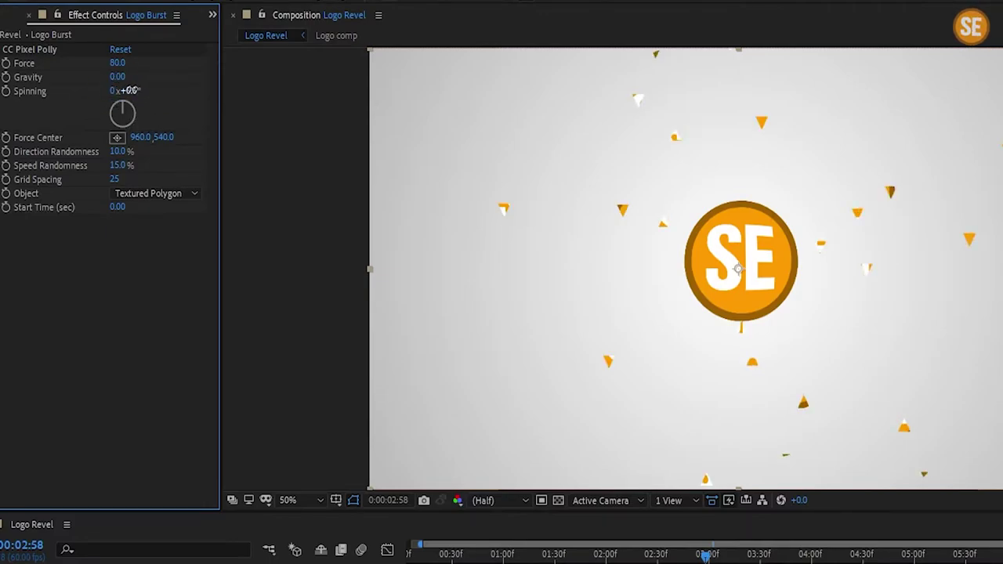
text(45)
key(Return)
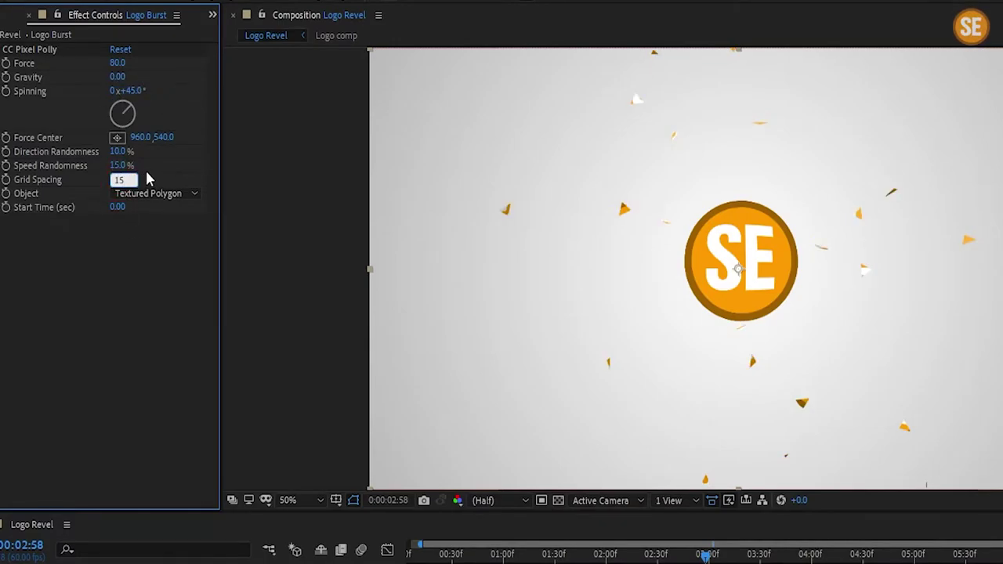
key(Return)
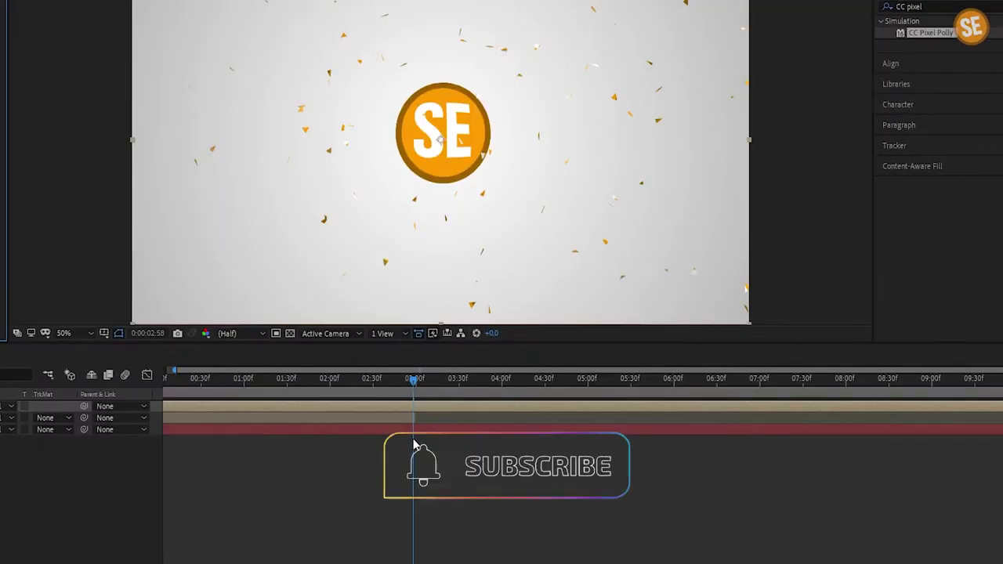
- Shift the Logo Burst layer to begin at 0:00:02:58 and preview the shatter
drag(178, 407, 432, 404)
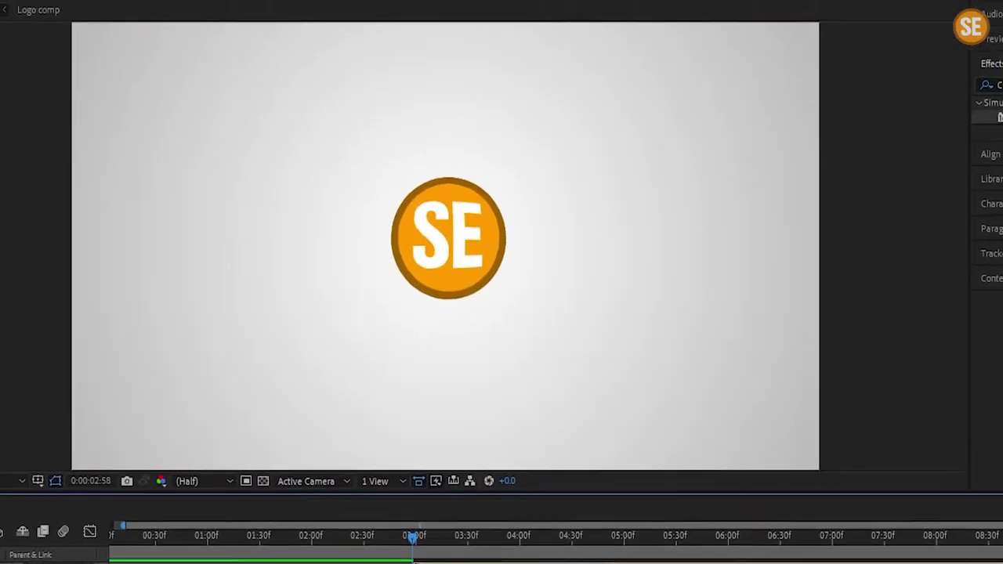
key(space)
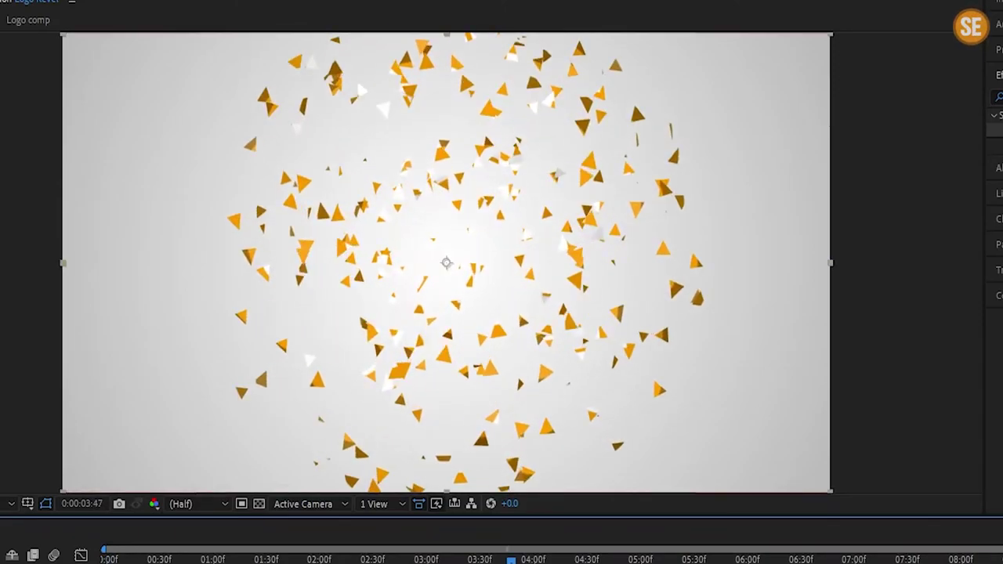
key(space)
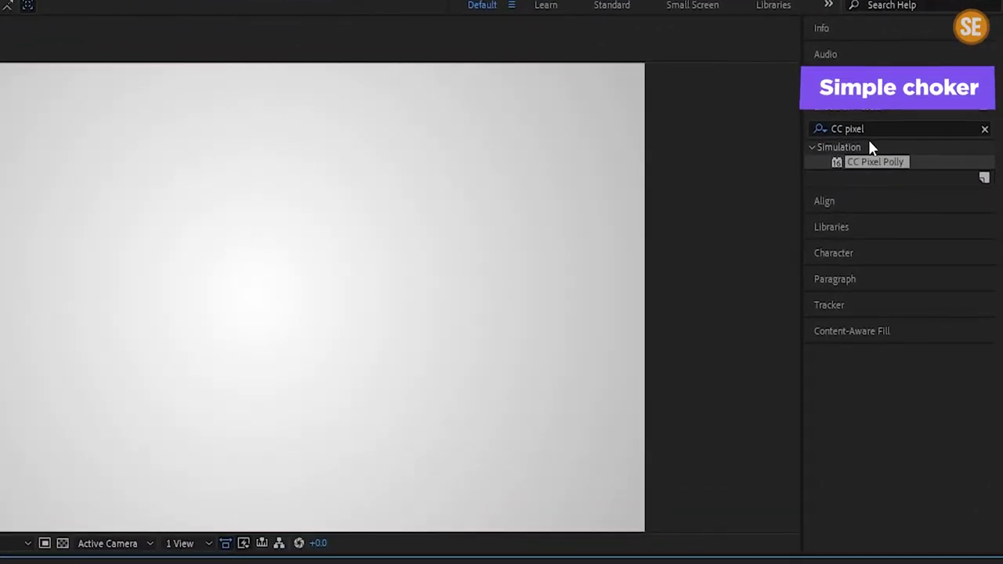
- Find the Simple Choker effect, apply it to the Logo Burst layer and set its Choke Matte to 12
double_click(914, 98)
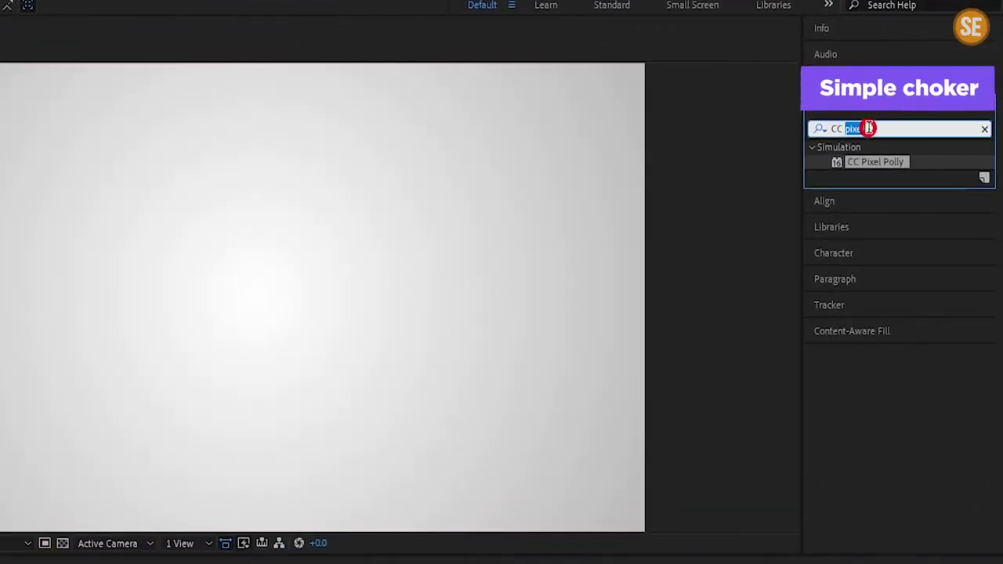
key(BackSpace)
text(Simp)
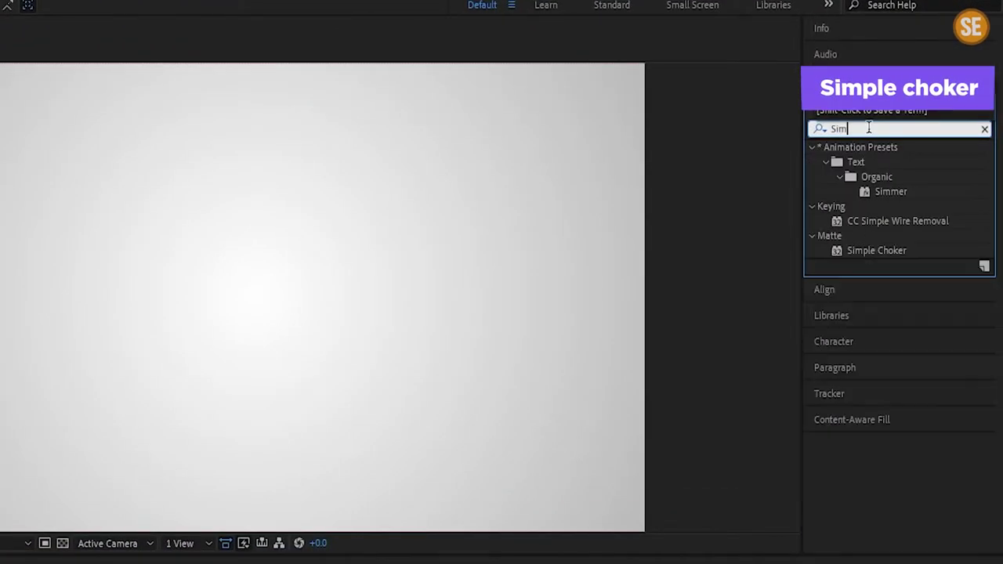
drag(117, 392, 129, 397)
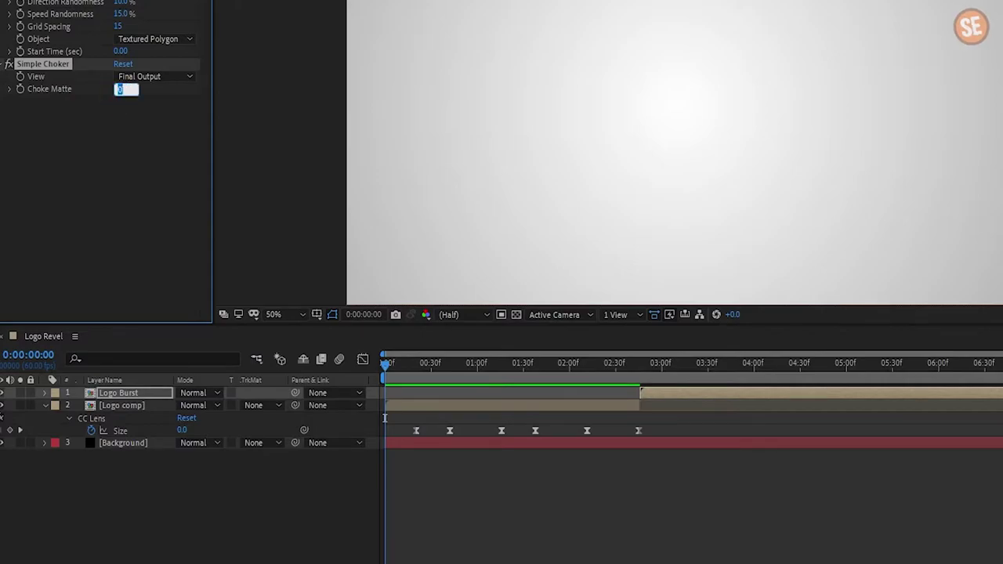
text(12)
click(126, 120)
- Keyframe Logo Burst's Choke Matte at 12 at 0:00:04:01, and set a higher value at 0:00:04:31
click(755, 363)
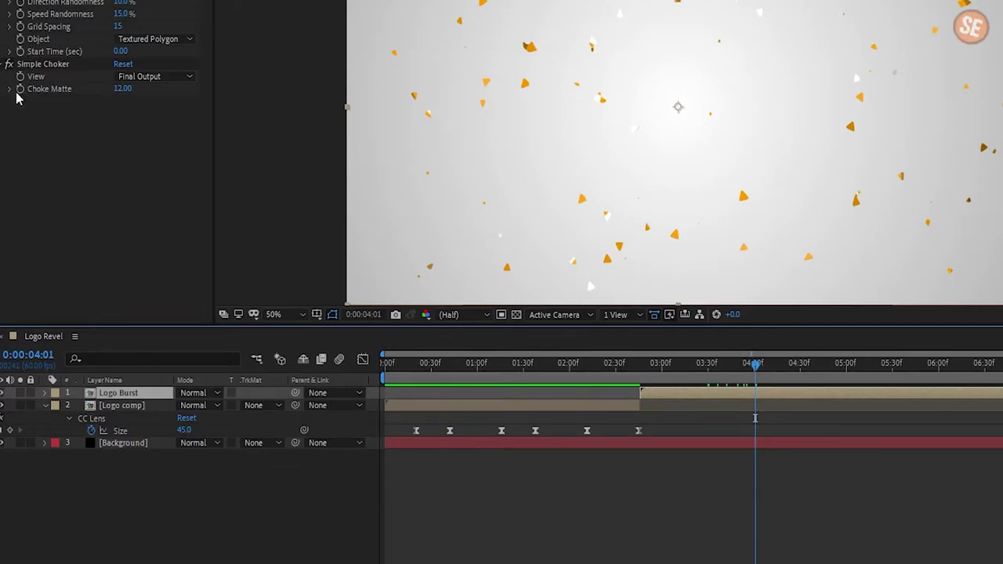
click(43, 63)
drag(768, 366, 802, 371)
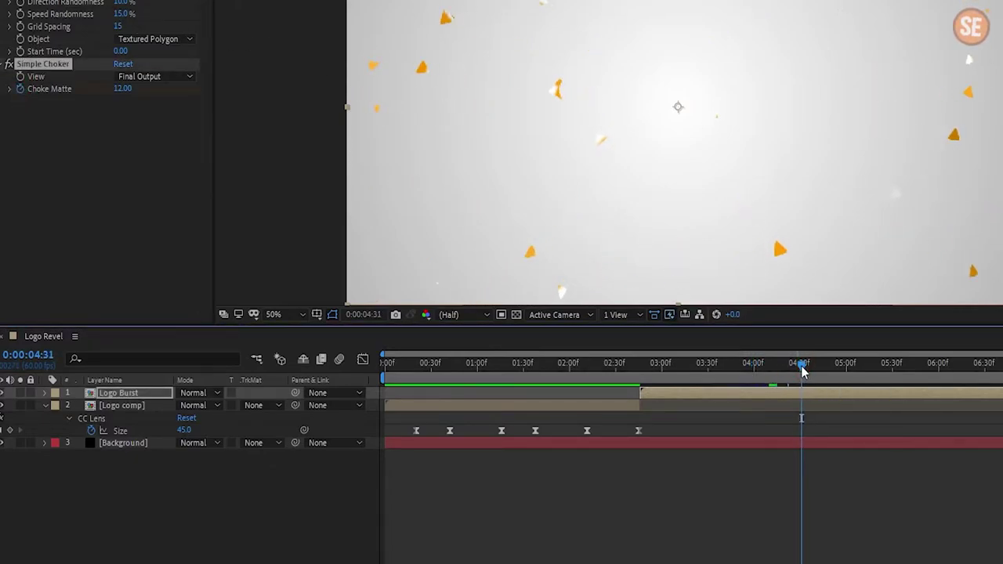
click(123, 88)
text(15)
key(Return)
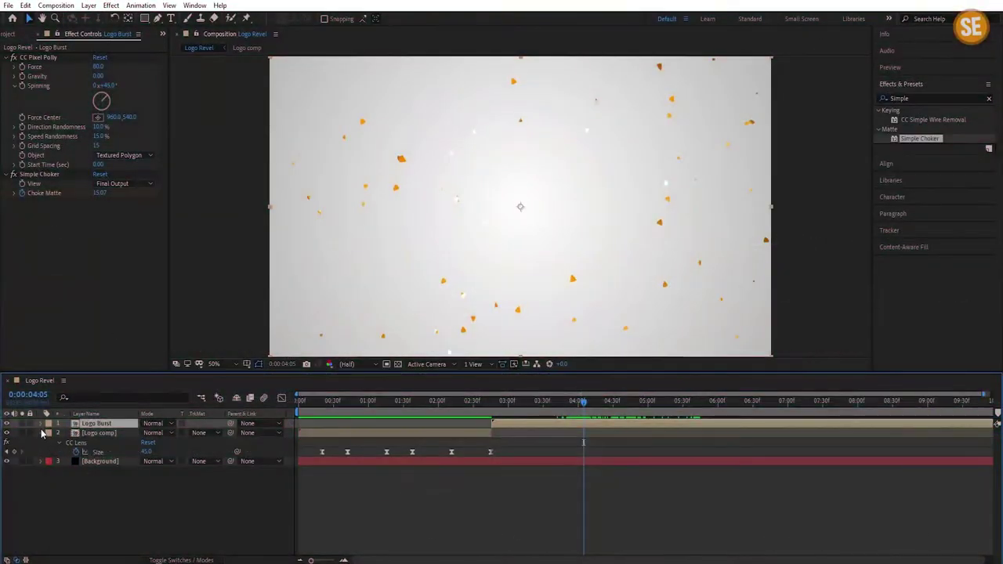
- Duplicate the Logo Burst layer and rename the copy Logo Burst big
click(40, 432)
click(97, 427)
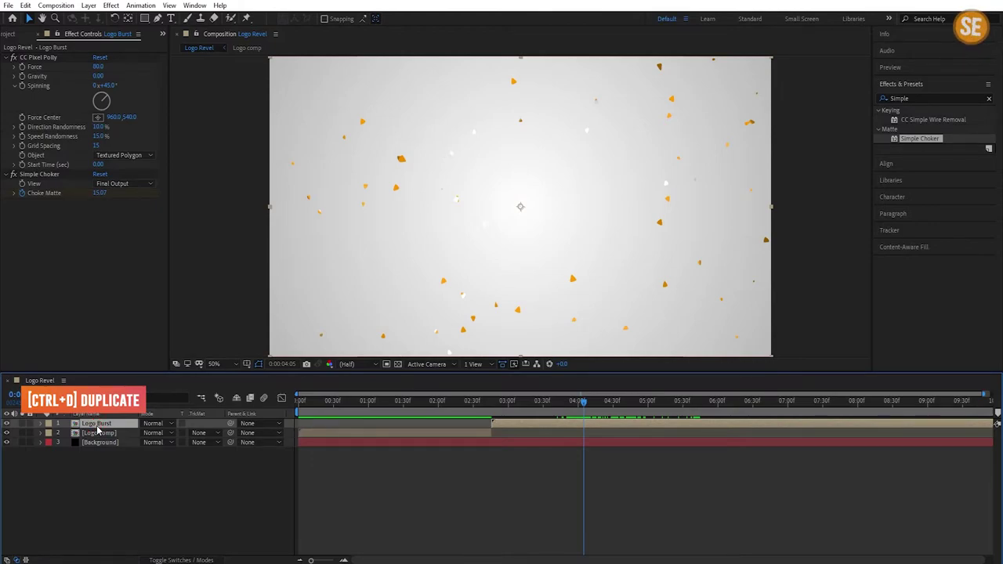
key(ctrl+d)
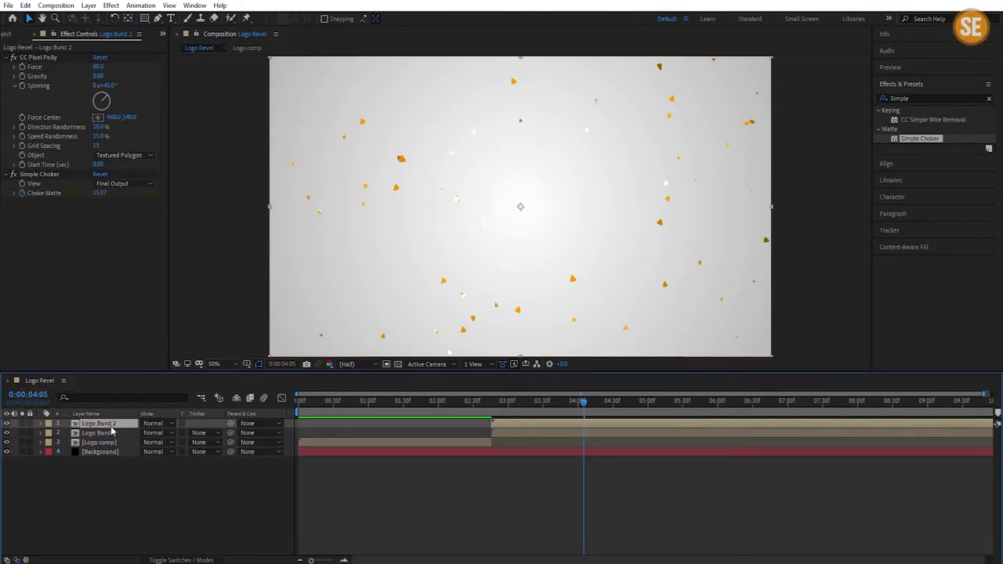
text(g)
key(Return)
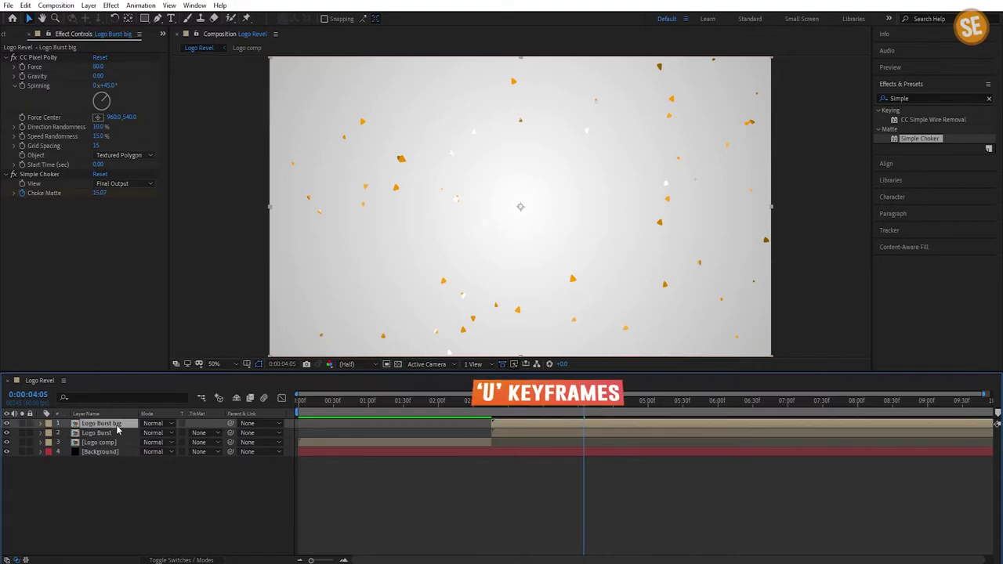
- Reveal the keyframes of Logo Burst big and delete both of its Choke Matte keyframes
key(u)
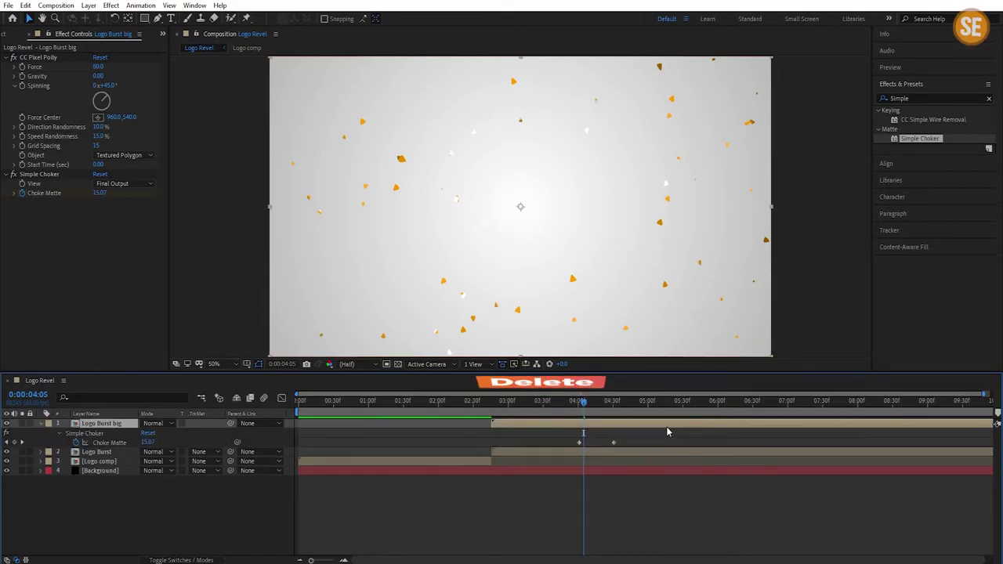
drag(636, 439, 576, 456)
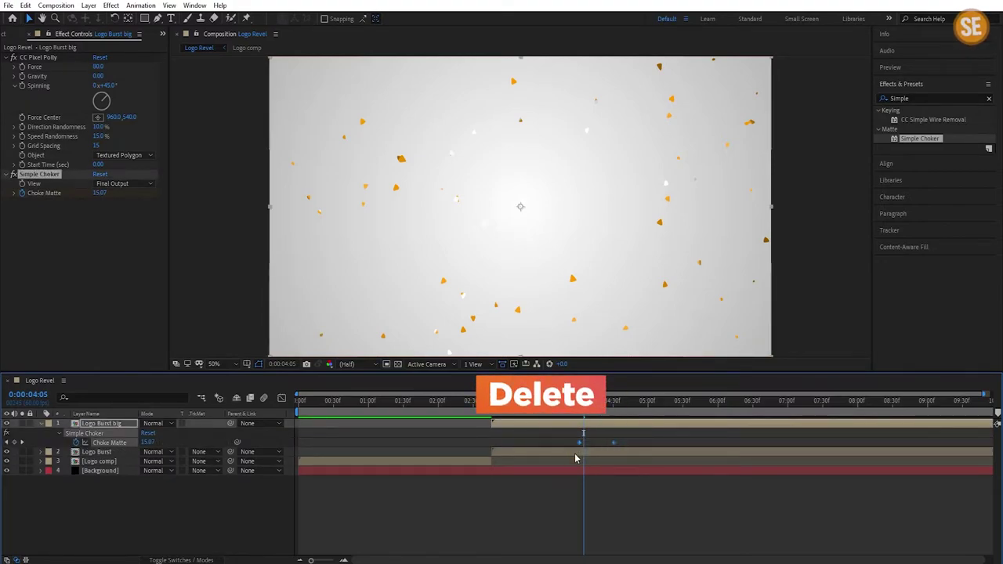
key(Delete)
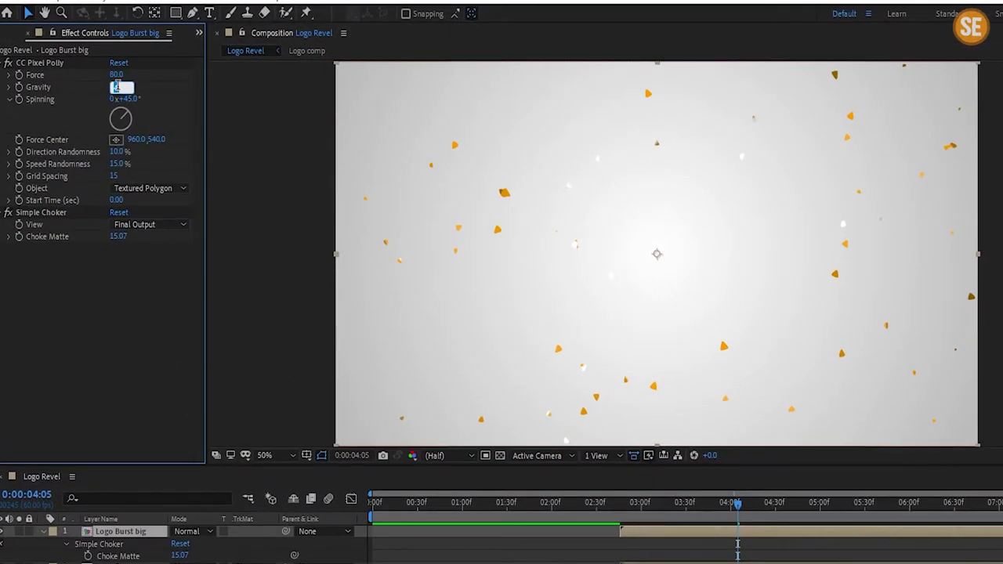
- Set the CC Pixel Polly Gravity to 0.4, Spinning to 0x+81° and Grid Spacing to 45 on Logo Burst big
text(0.4)
key(Return)
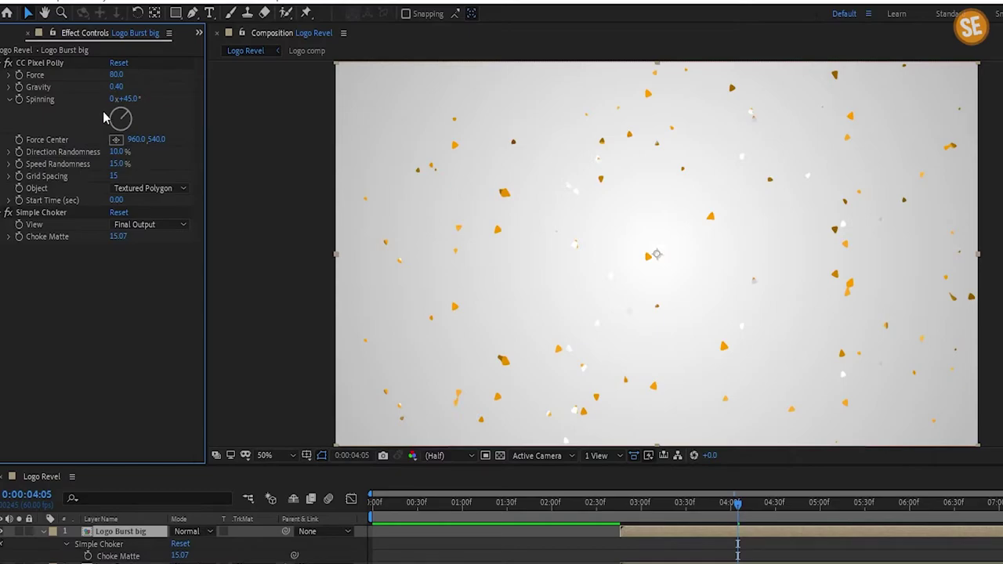
text(81)
key(Return)
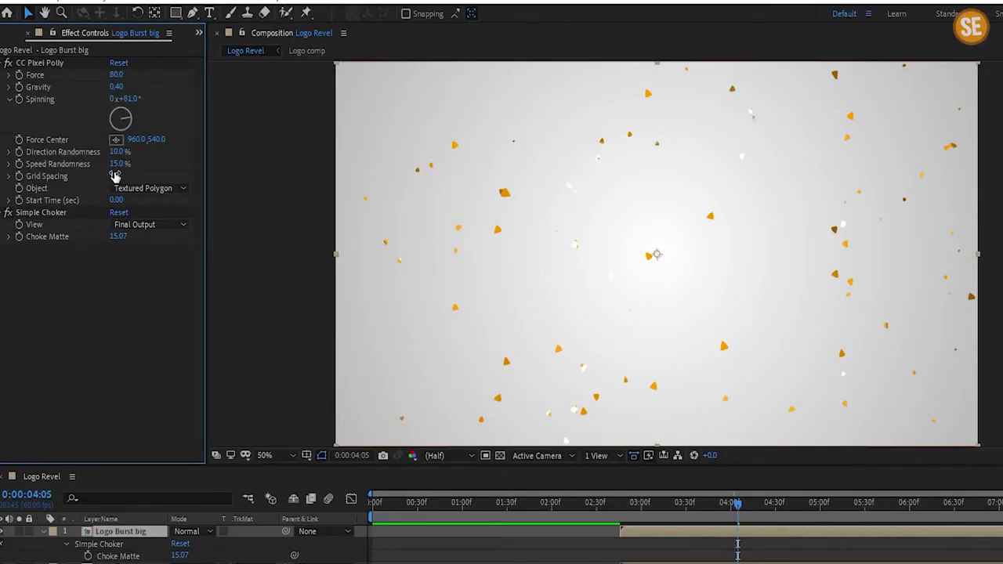
key(Return)
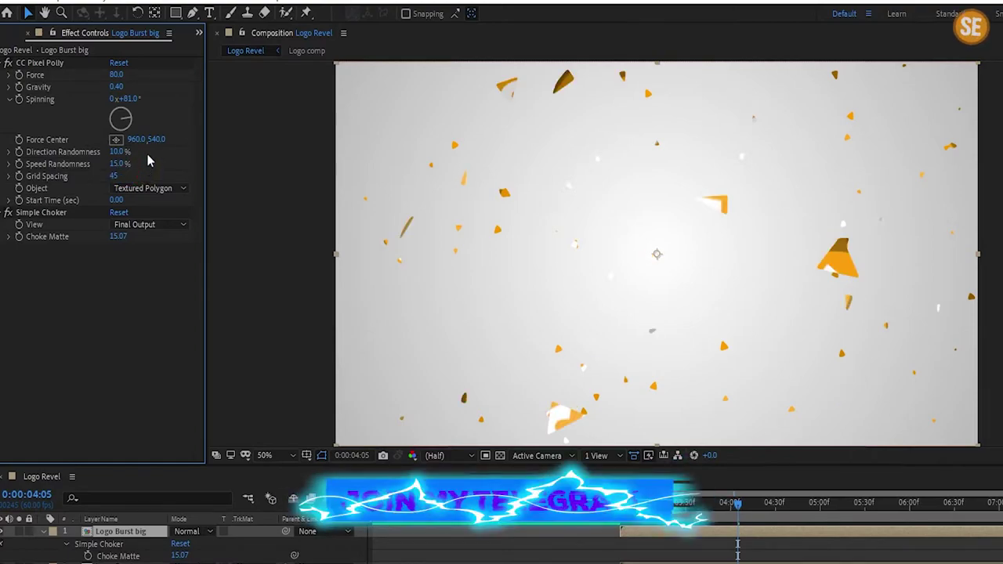
- Set the CC Pixel Polly Force to 100 on Logo Burst big and preview the combined burst
click(116, 74)
text(100)
click(152, 85)
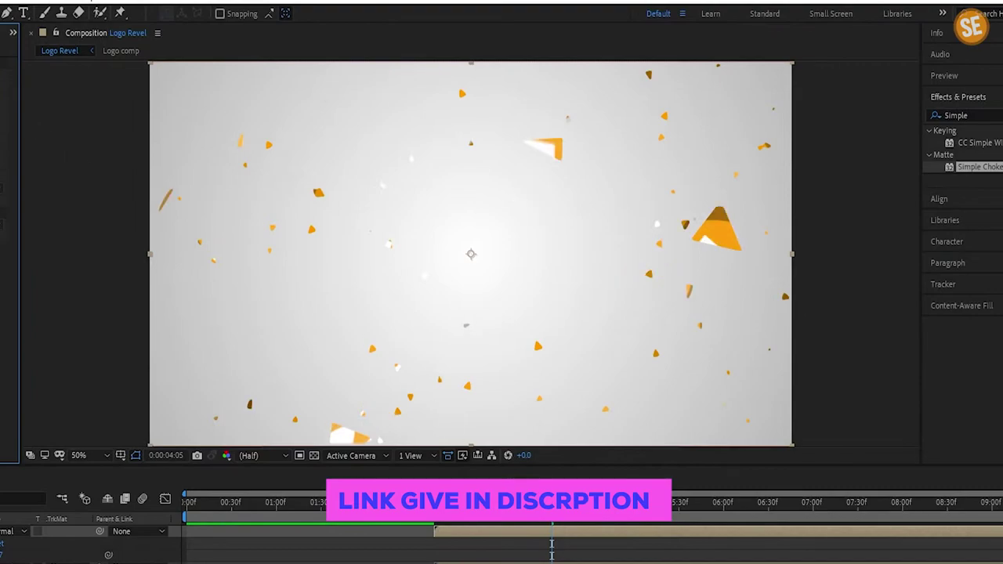
drag(518, 513, 350, 513)
key(space)
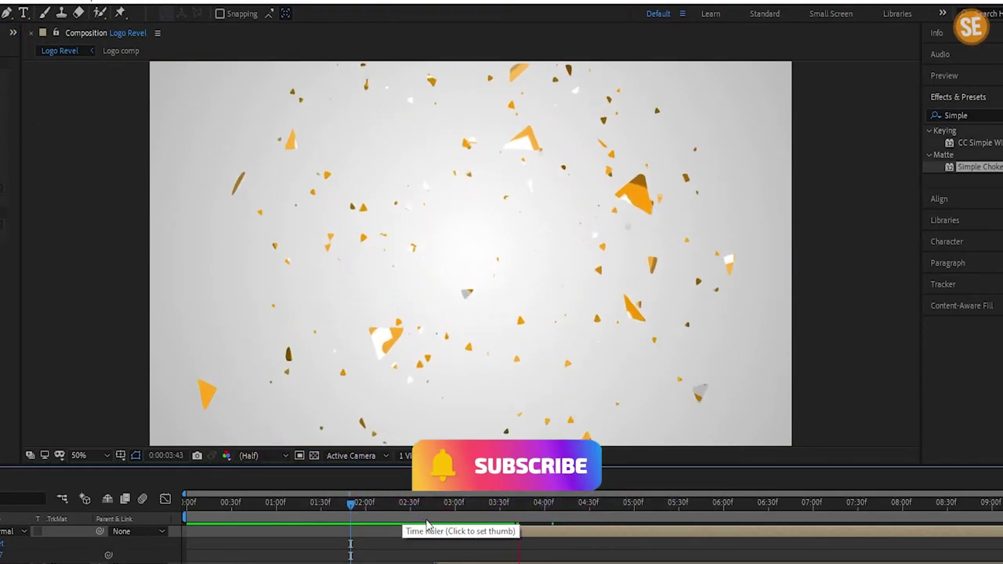
click(462, 519)
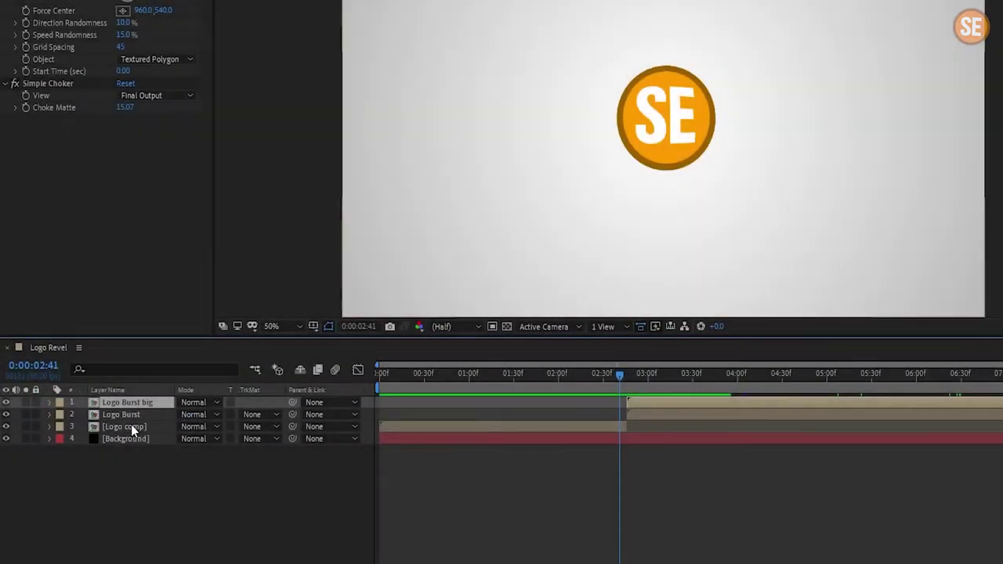
- Pre-compose Logo Burst big, Logo Burst and Logo comp as Logo animation, moving all attributes into the new composition
right_click(131, 424)
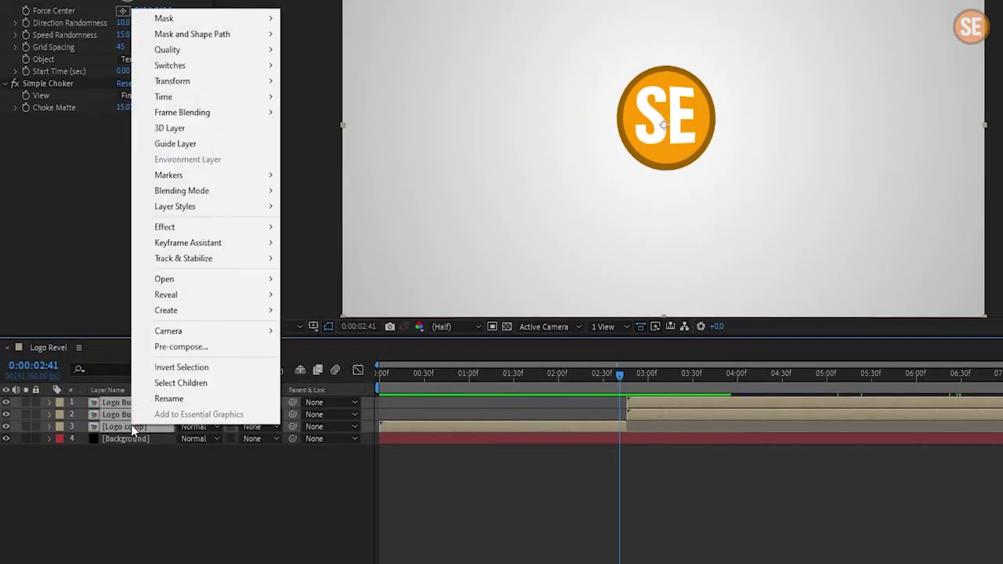
click(185, 347)
text(Logo animation)
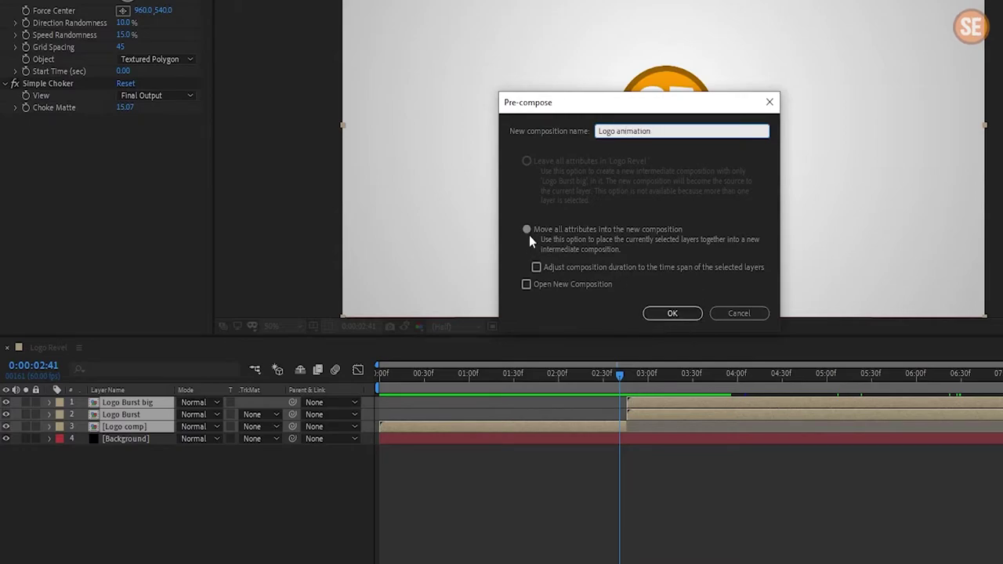
click(527, 232)
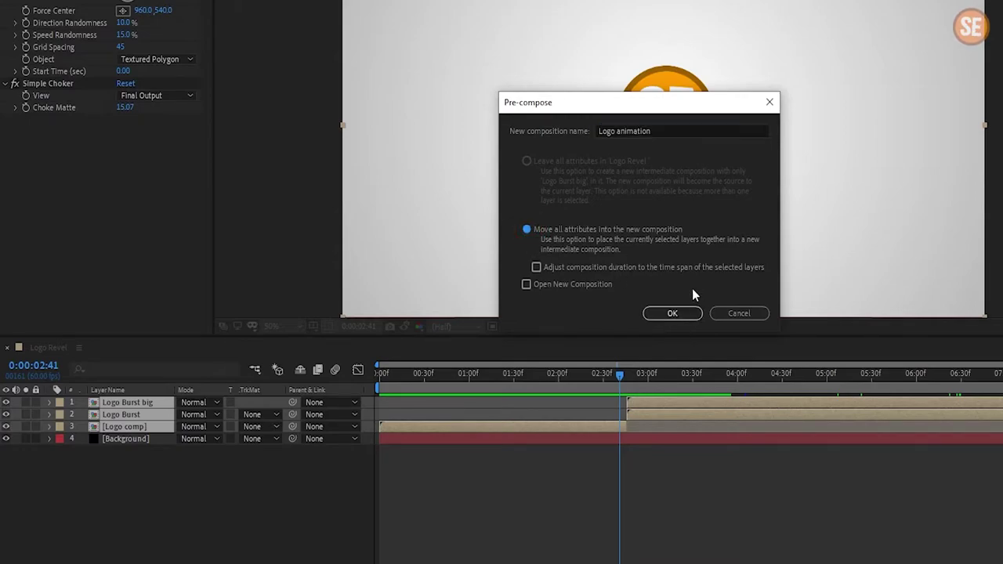
click(679, 313)
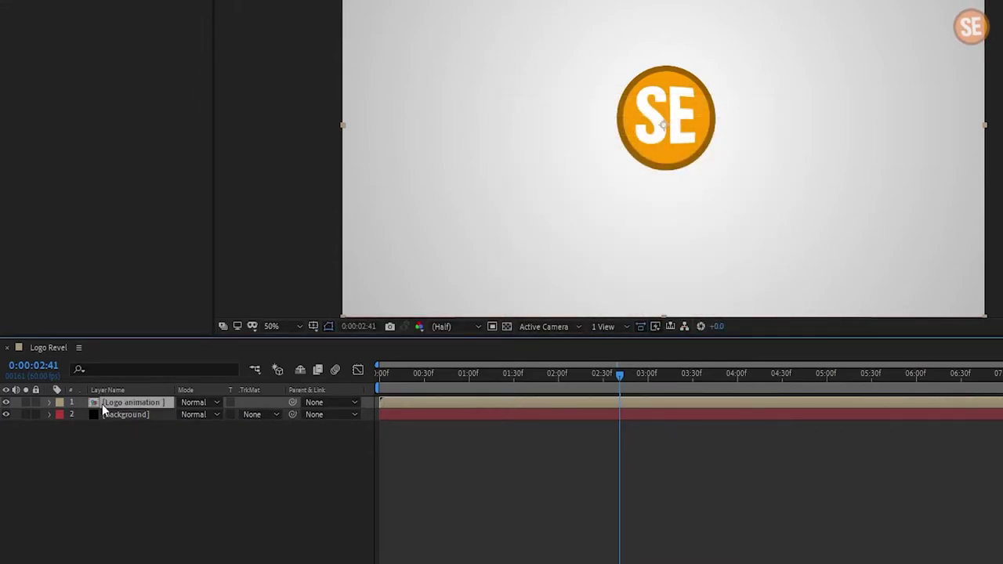
- Create a new 1920 x 1080 black solid named HDRI above the Logo animation layer
right_click(131, 460)
mouse_move(184, 302)
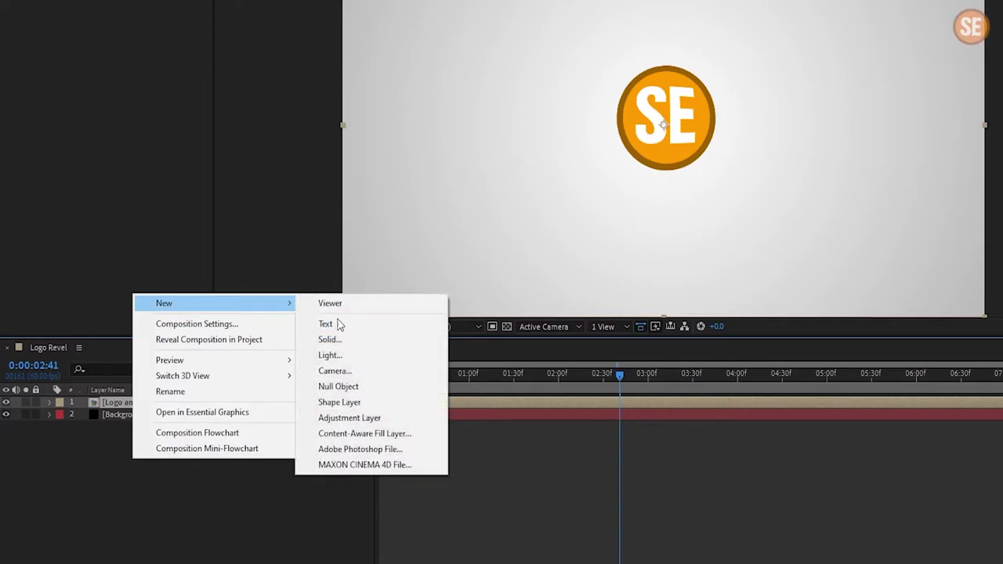
click(332, 338)
text(HDRI)
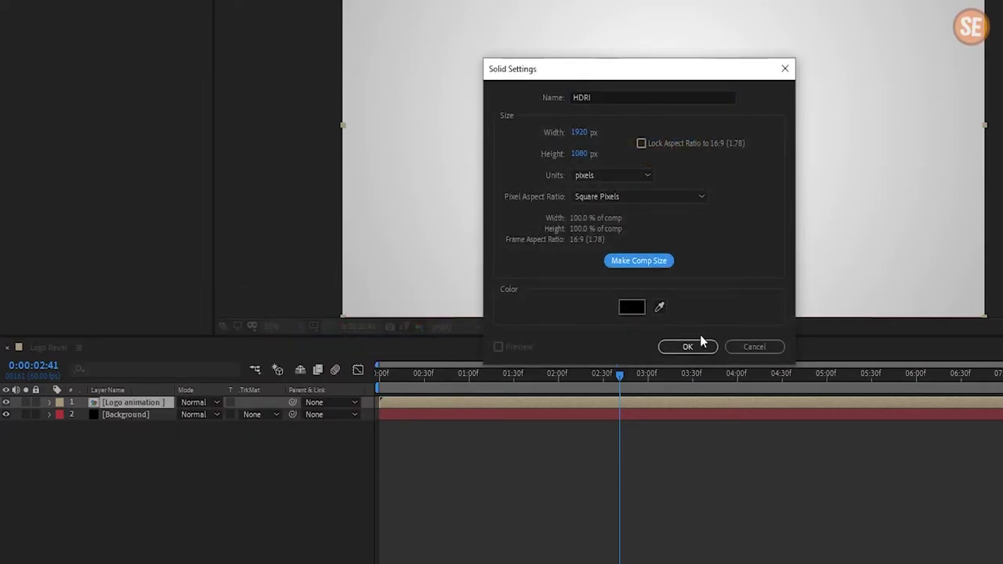
click(687, 347)
- Find the Fill effect, apply it to the HDRI solid and set its color to white (FFFFFF)
click(864, 139)
text(Fill)
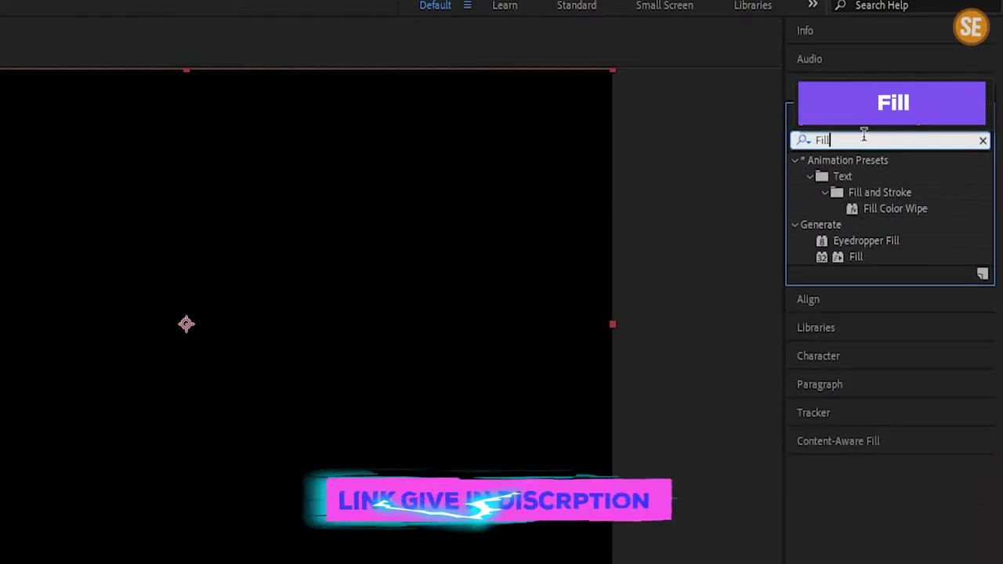
drag(852, 256, 126, 448)
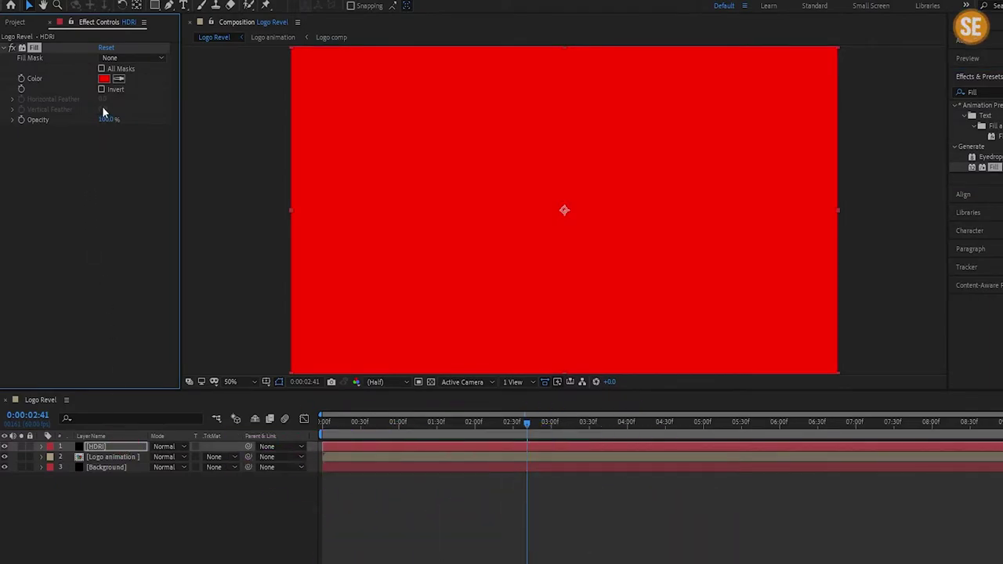
click(103, 78)
drag(429, 243, 338, 141)
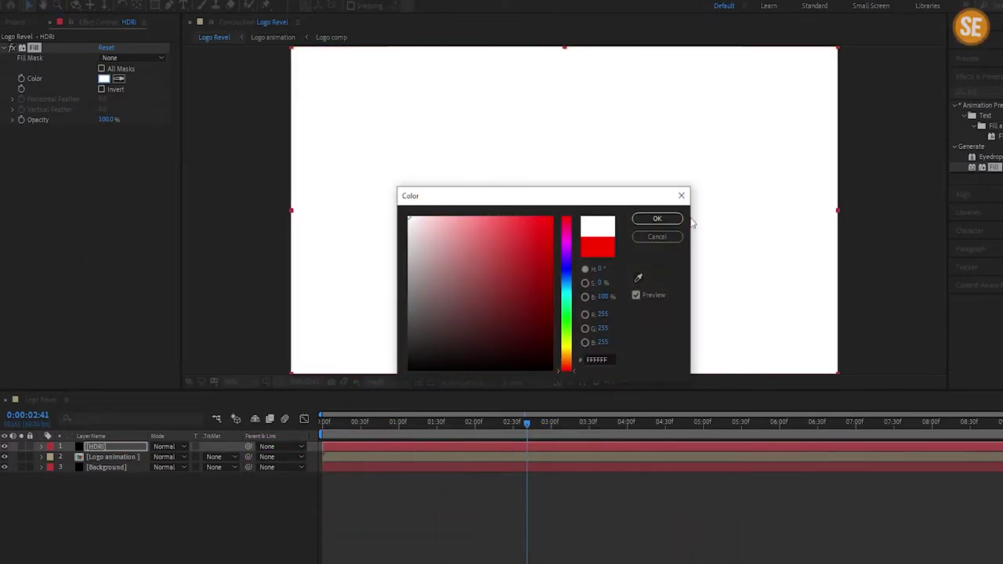
click(669, 219)
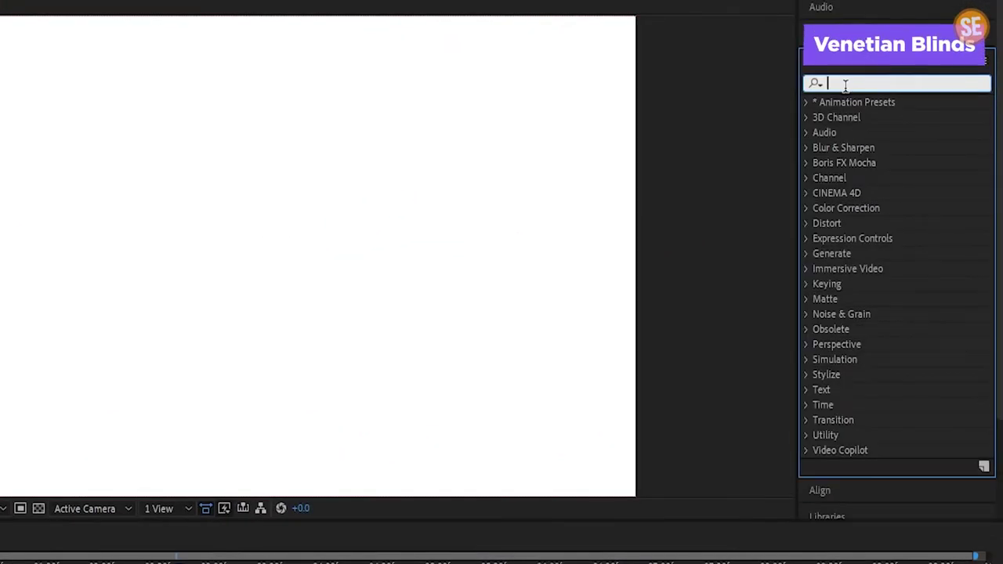
- Find the Venetian Blinds effect and apply it to the HDRI layer
text(ve)
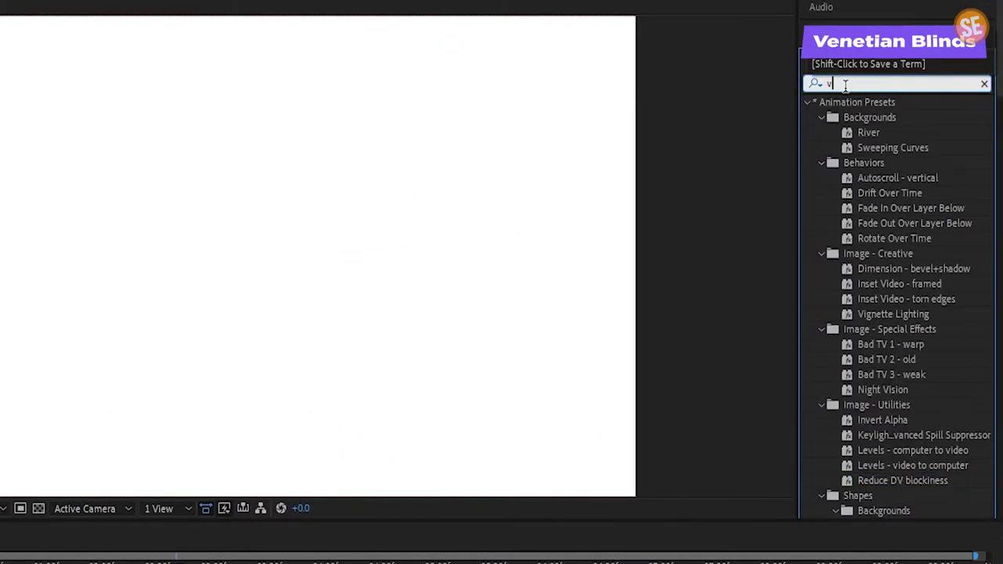
text(netian)
click(894, 162)
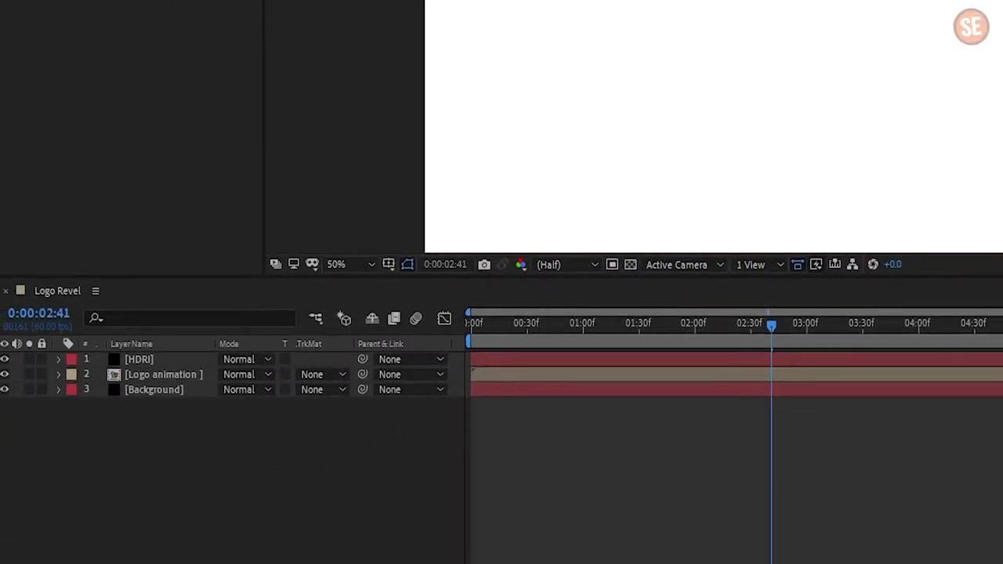
click(140, 358)
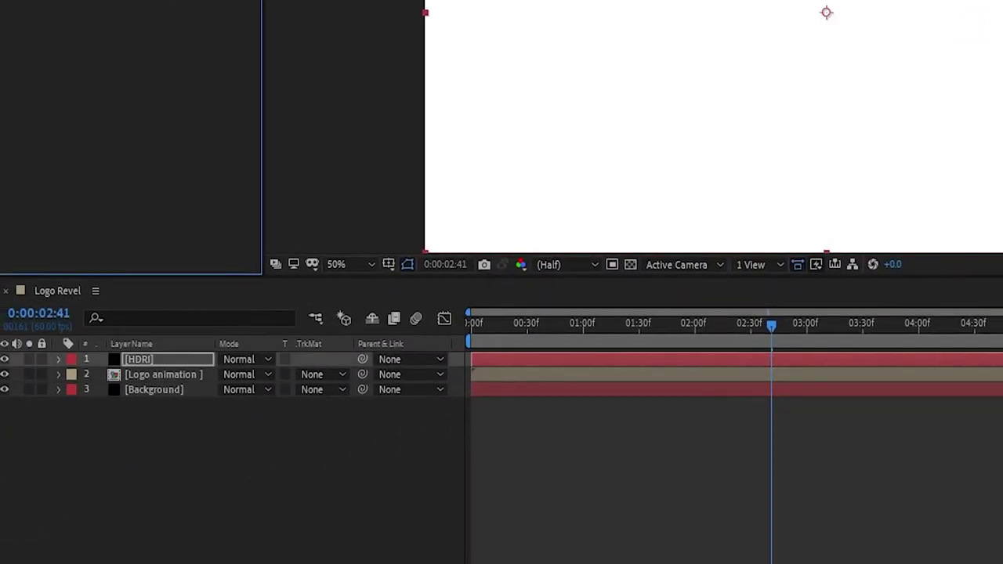
click(165, 362)
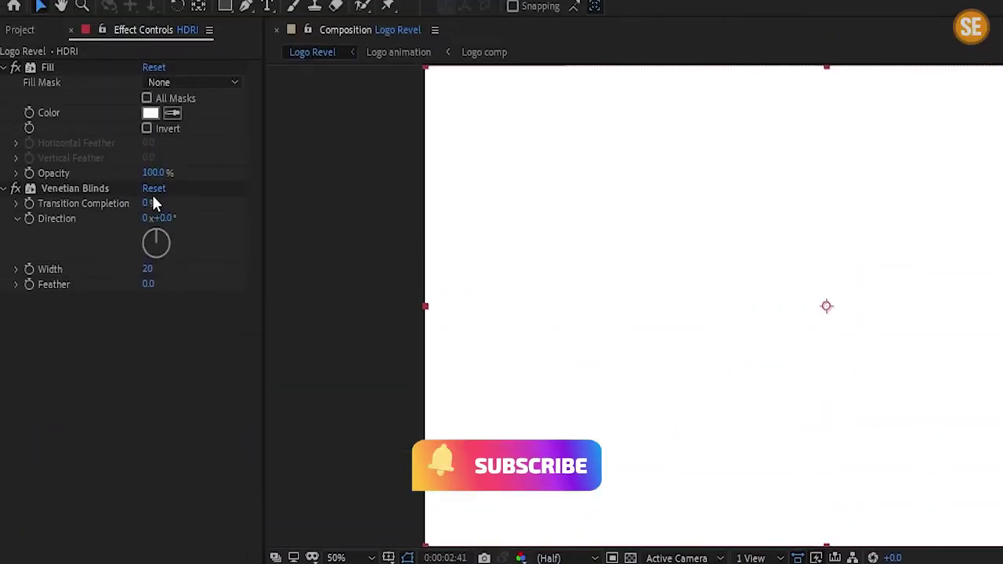
- Set the Venetian Blinds Transition Completion to 13% and Direction to 0x+45° on the HDRI layer
click(149, 203)
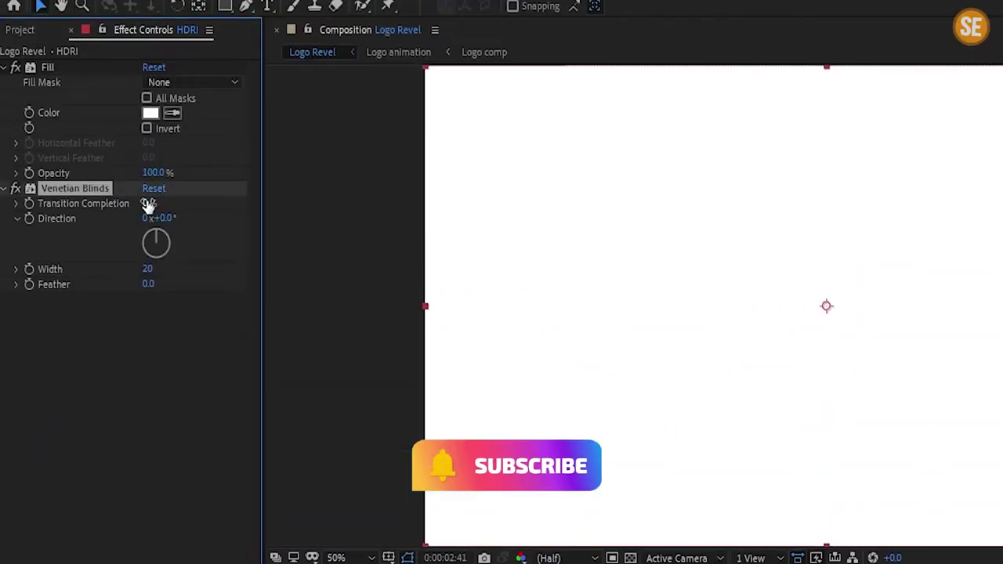
text(13)
key(Return)
click(162, 218)
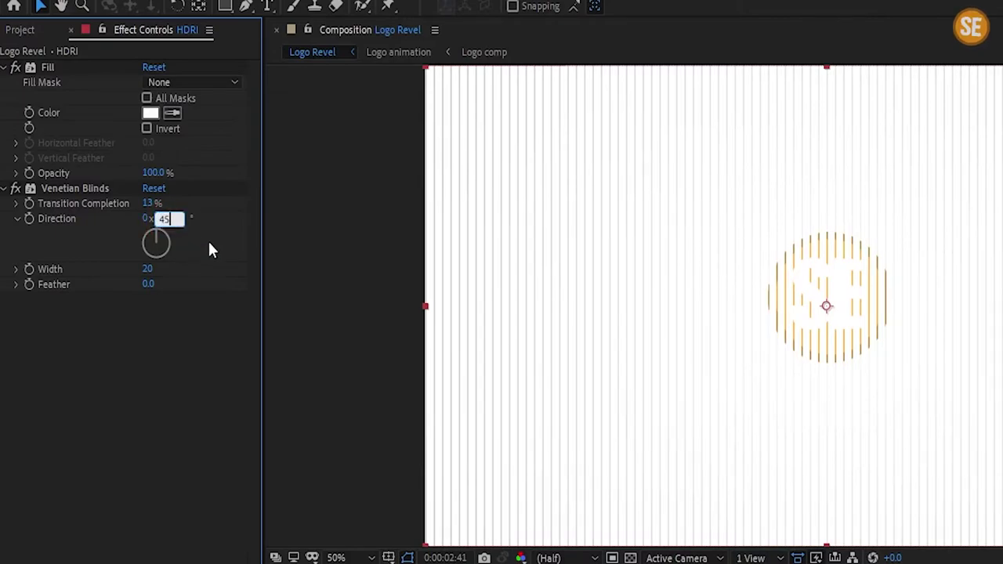
text(45)
key(Return)
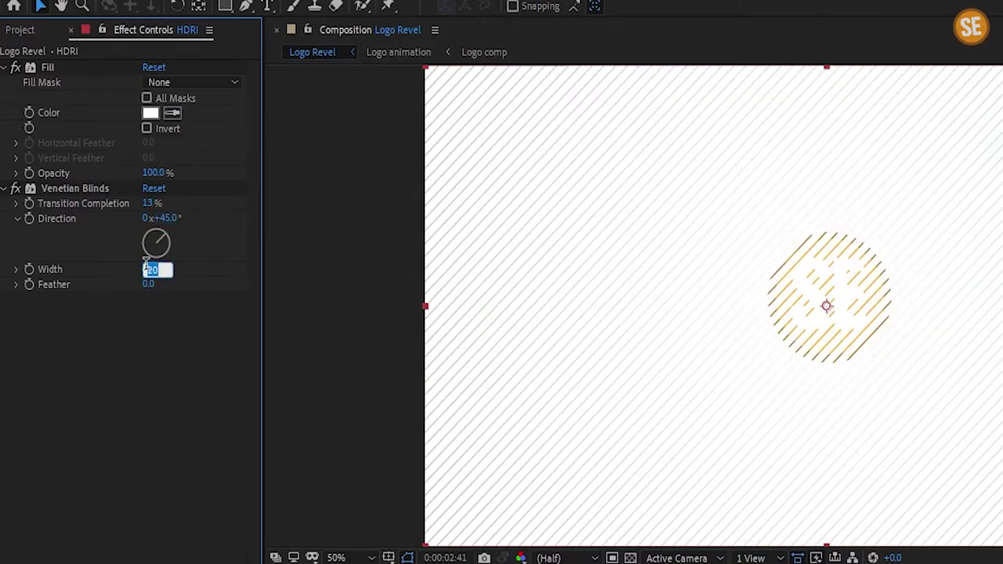
- Set the Venetian Blinds Width to 95 and duplicate the effect on the HDRI layer
key(Return)
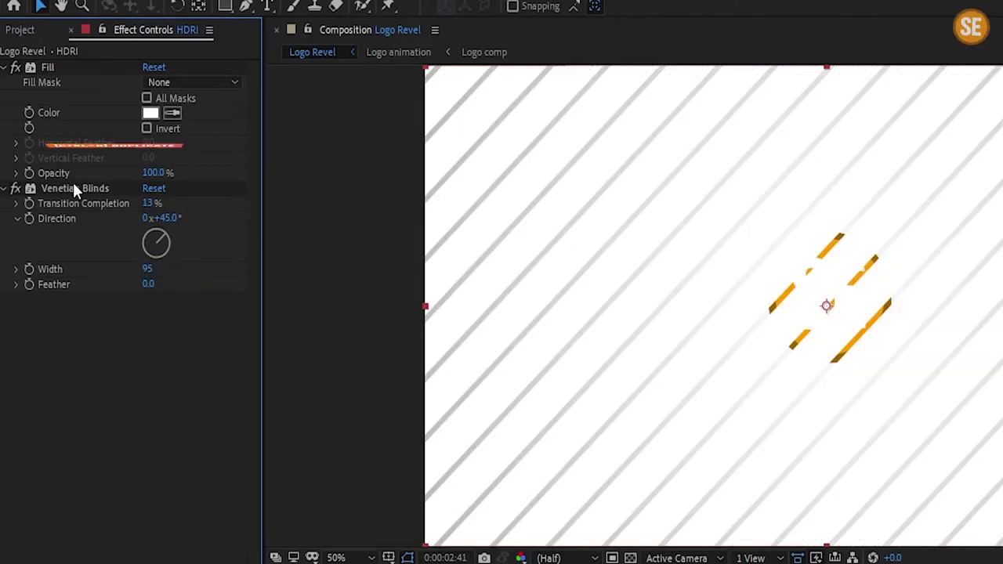
click(73, 184)
right_click(73, 183)
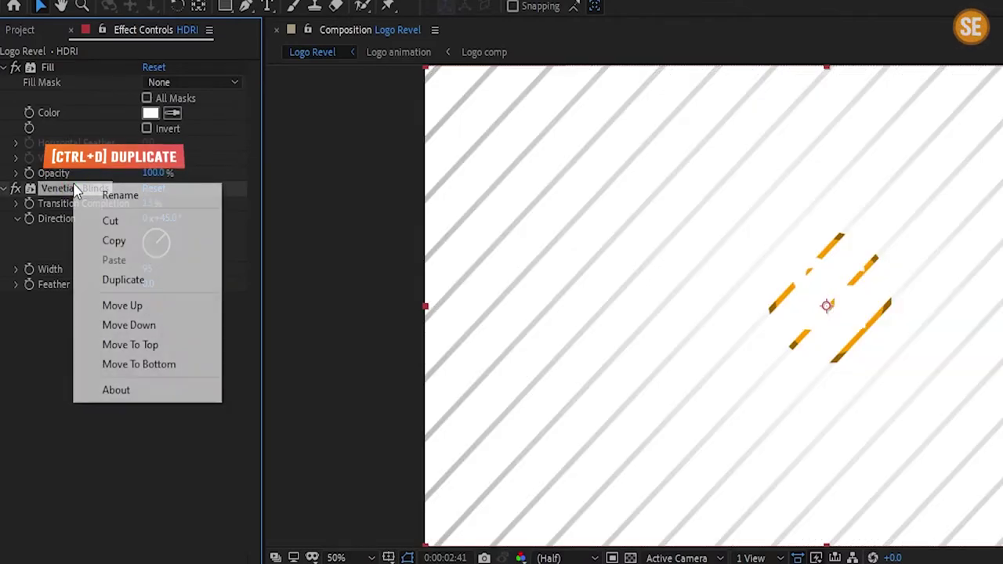
click(143, 282)
- Set the Direction of the duplicated Venetian Blinds effect to 0x-45°
click(165, 331)
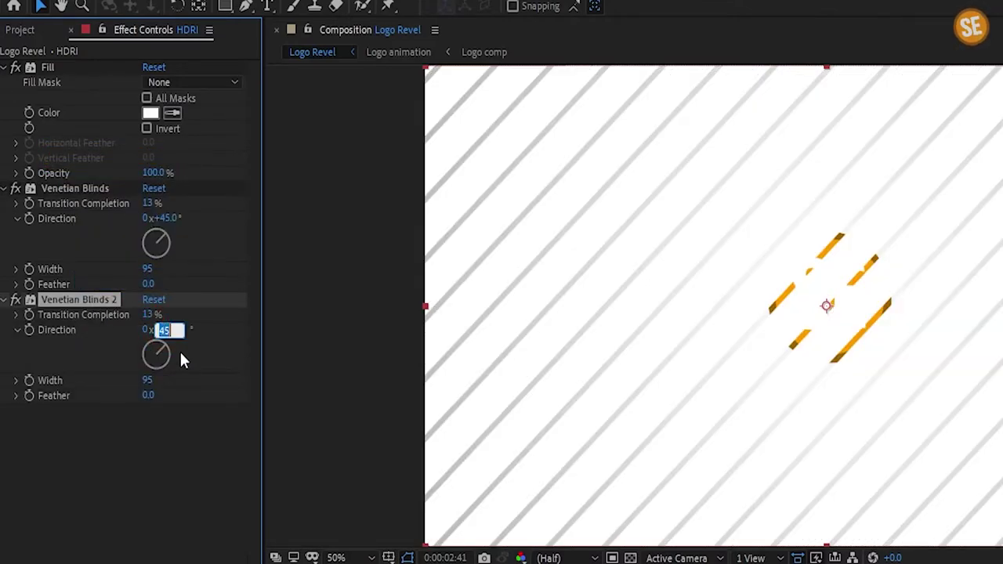
text(-45)
key(Return)
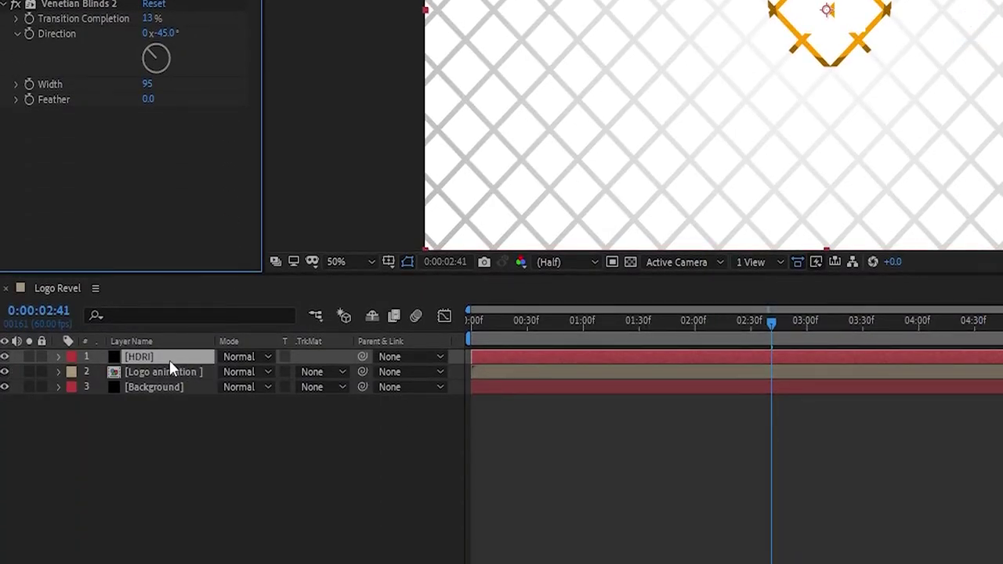
- Pre-compose the HDRI layer as Relection, moving all attributes into the new composition
right_click(161, 355)
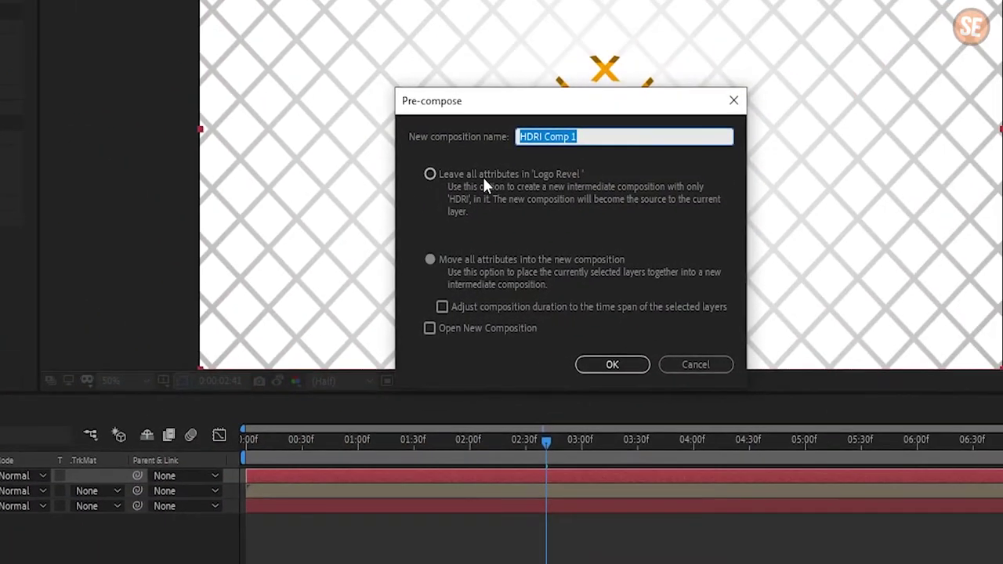
text(Relection)
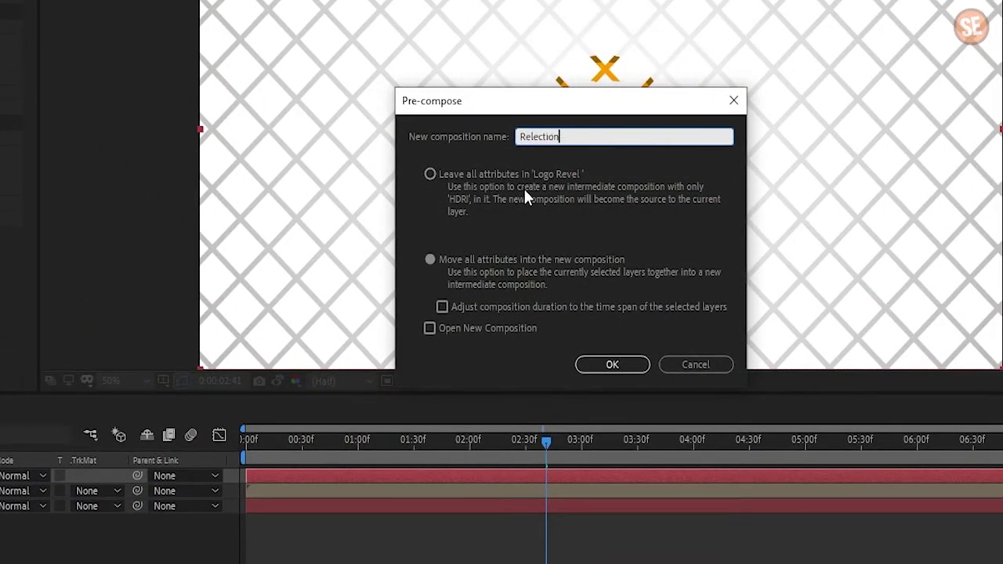
click(498, 259)
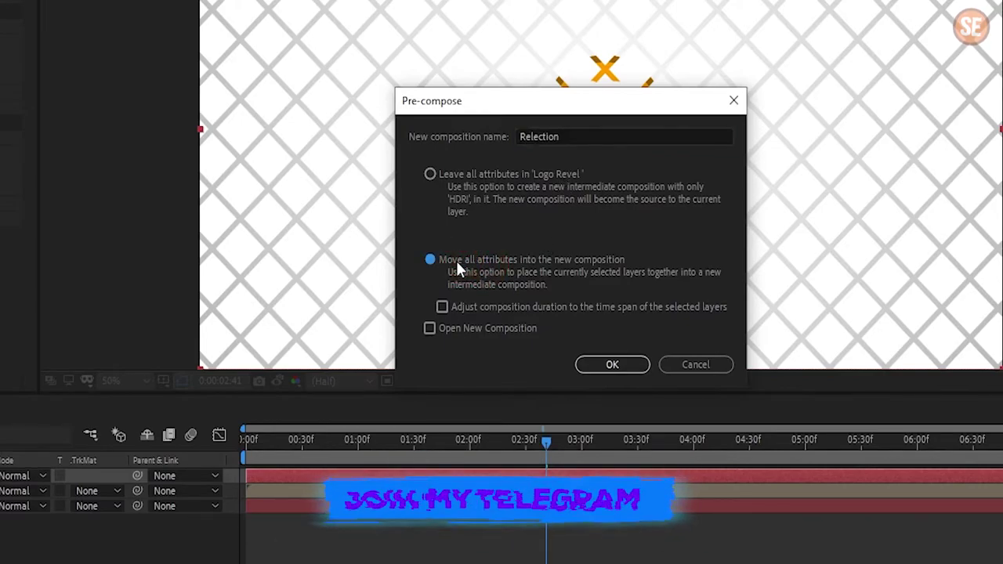
click(612, 364)
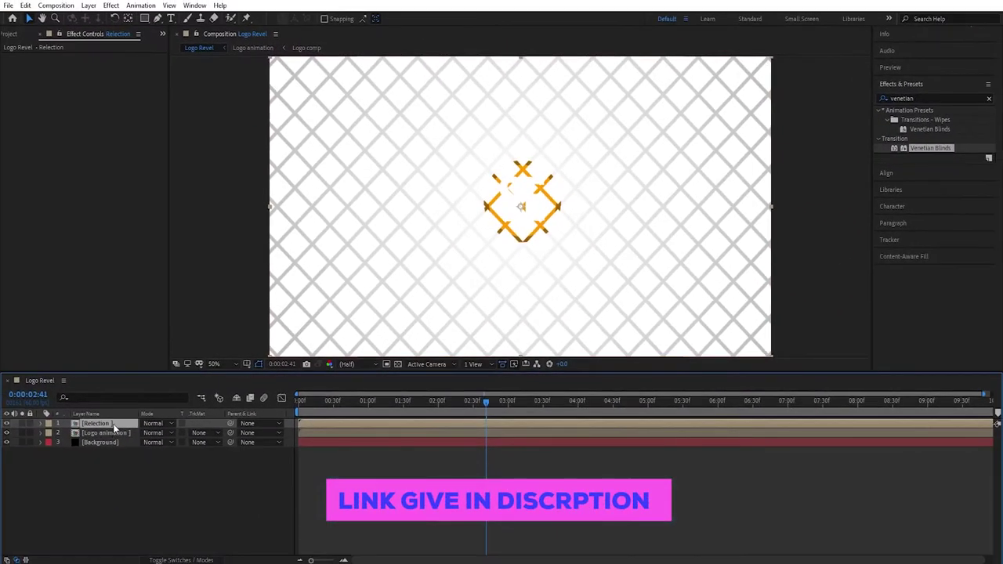
- Find the Turbulent Displace effect, apply it to the Relection layer and set its Size to 25
text(tu)
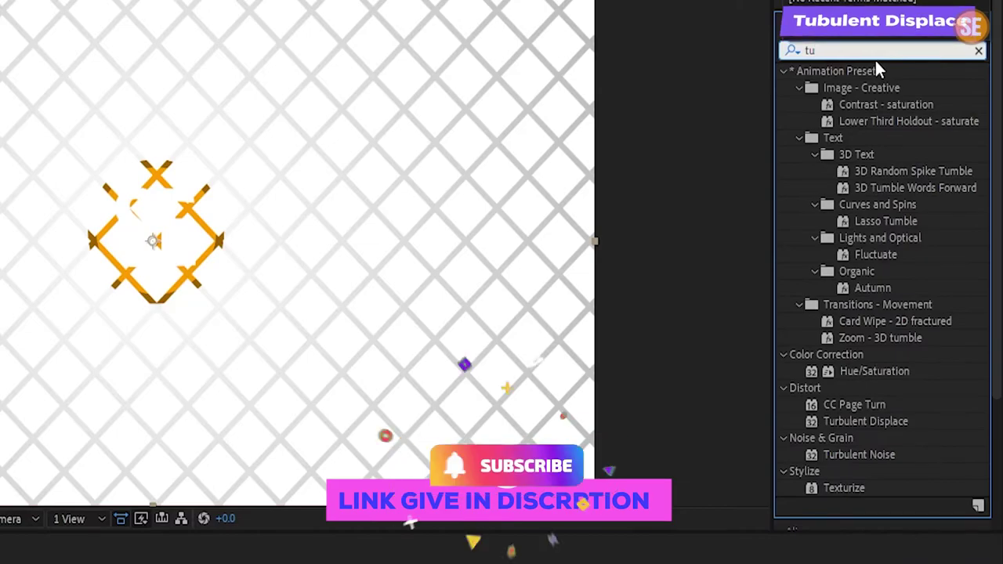
text(rbu)
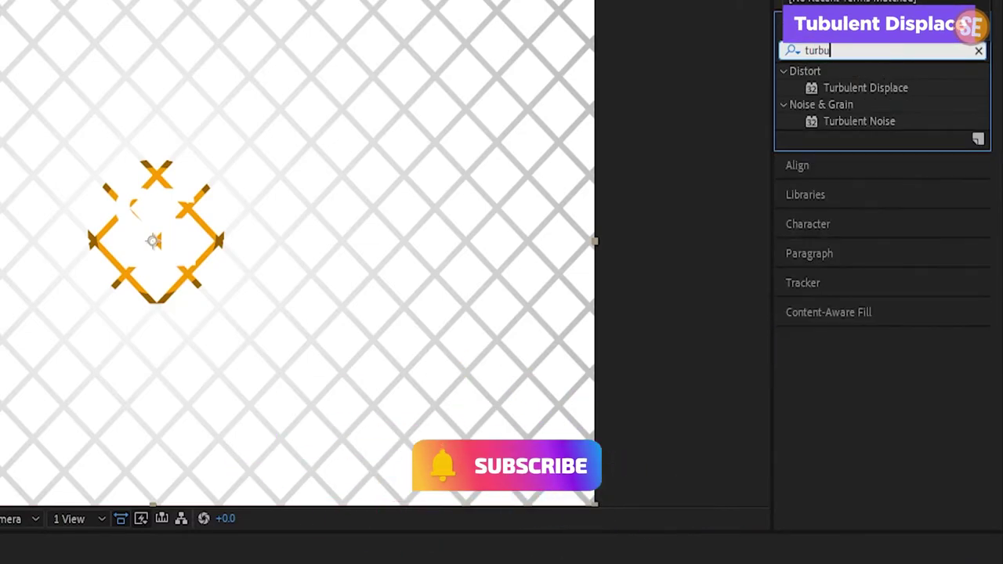
drag(866, 88, 215, 340)
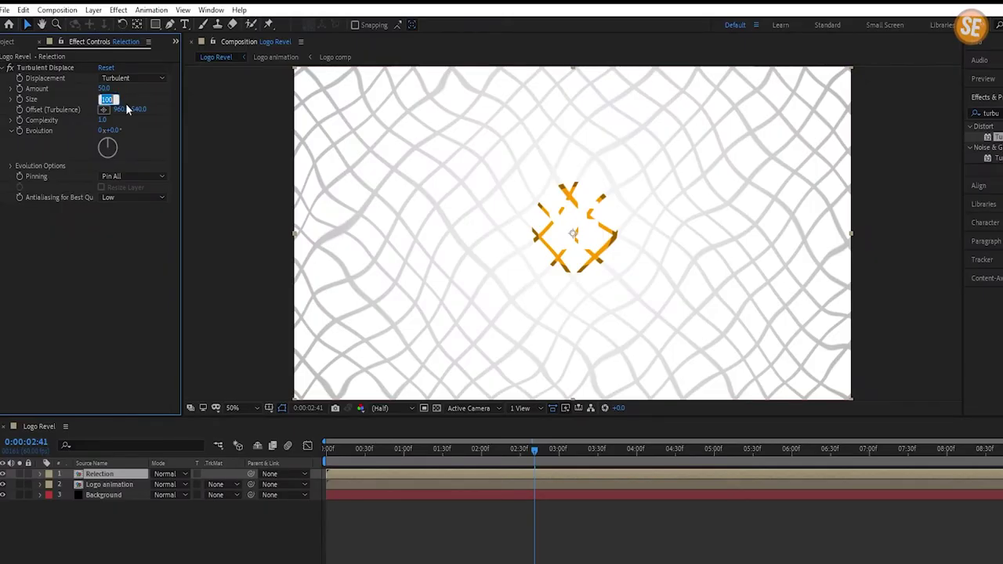
text(25)
key(Return)
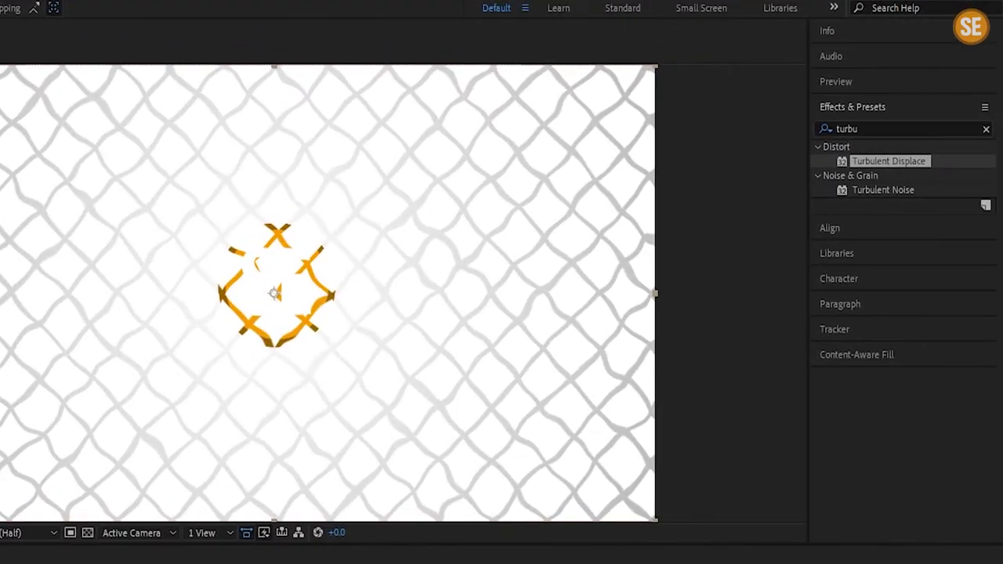
- Find the Linear Wipe transition effect and apply it to the Relection layer
click(992, 113)
key(BackSpace)
text(l)
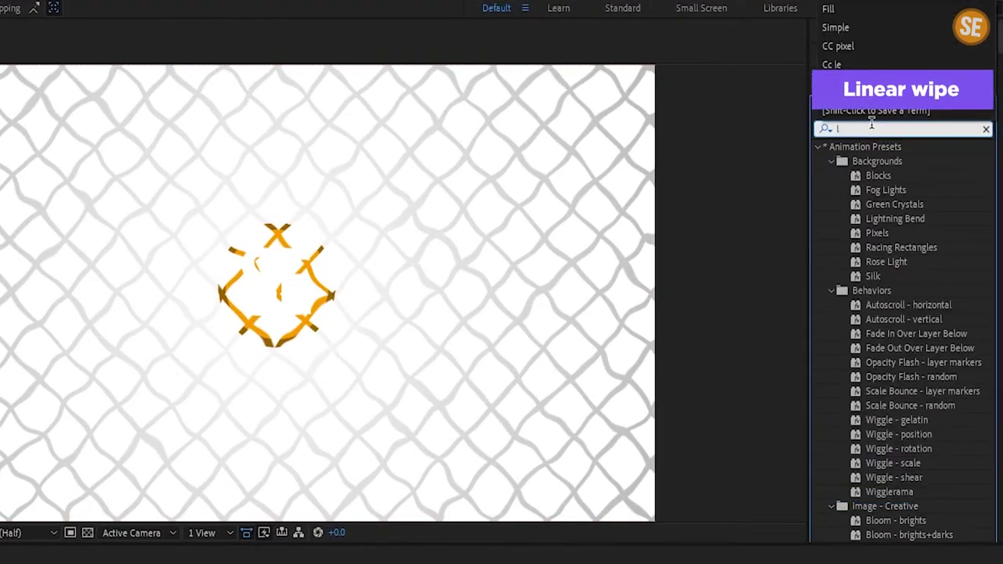
text(inear)
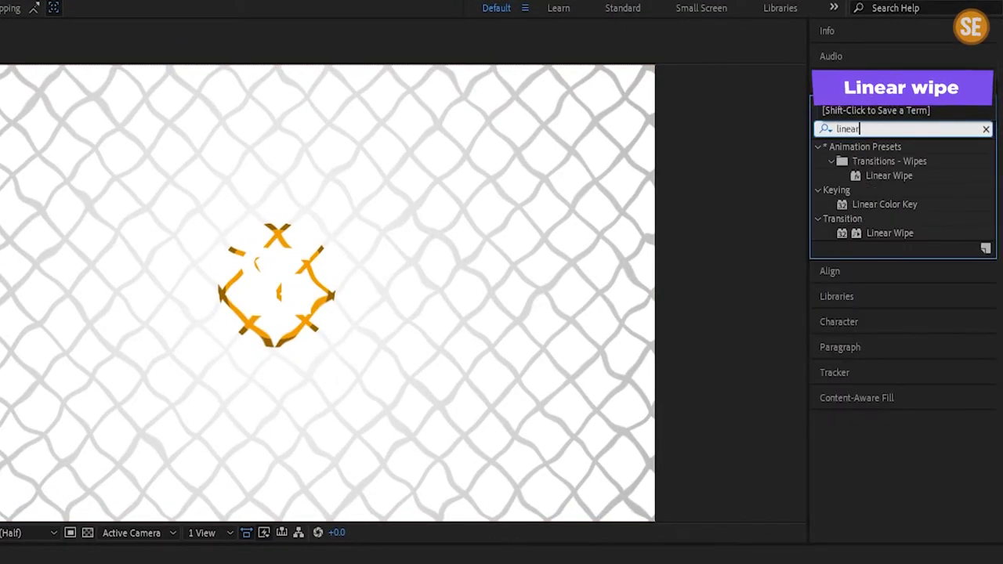
text( wi)
click(891, 205)
drag(891, 205, 141, 366)
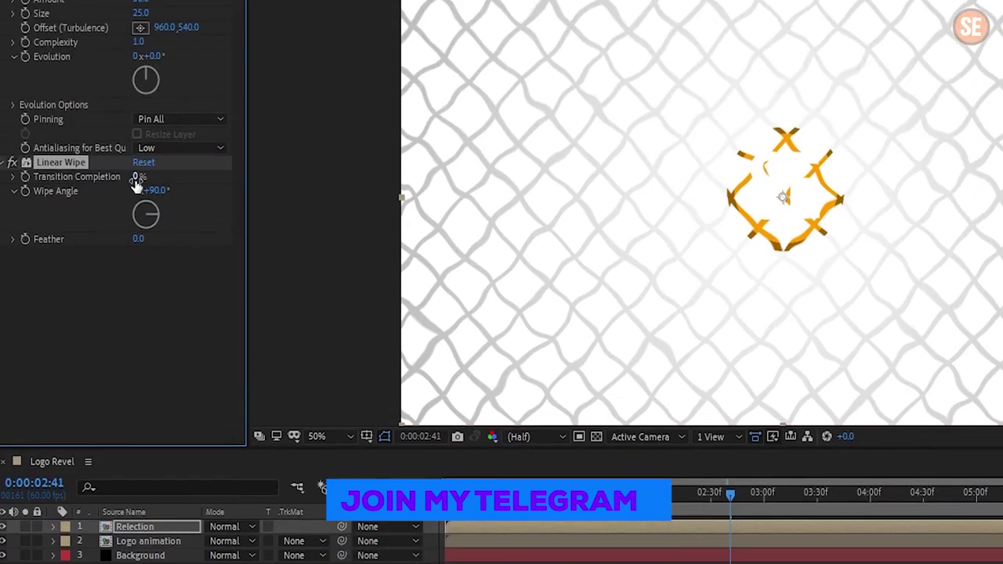
- Set the Linear Wipe on Relection to Wipe Angle 0x+291°, Transition Completion 48% and Feather 27
text(291)
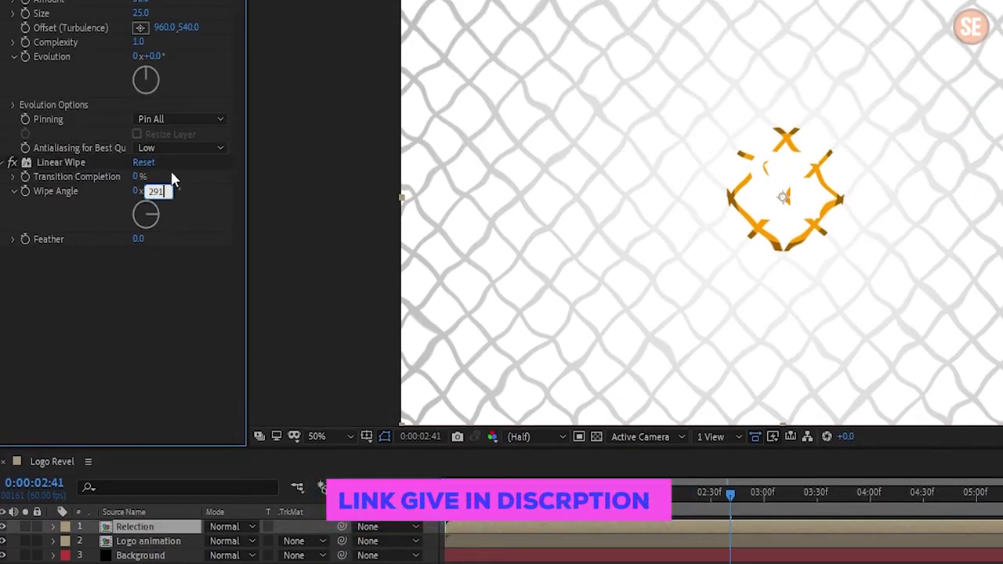
click(137, 176)
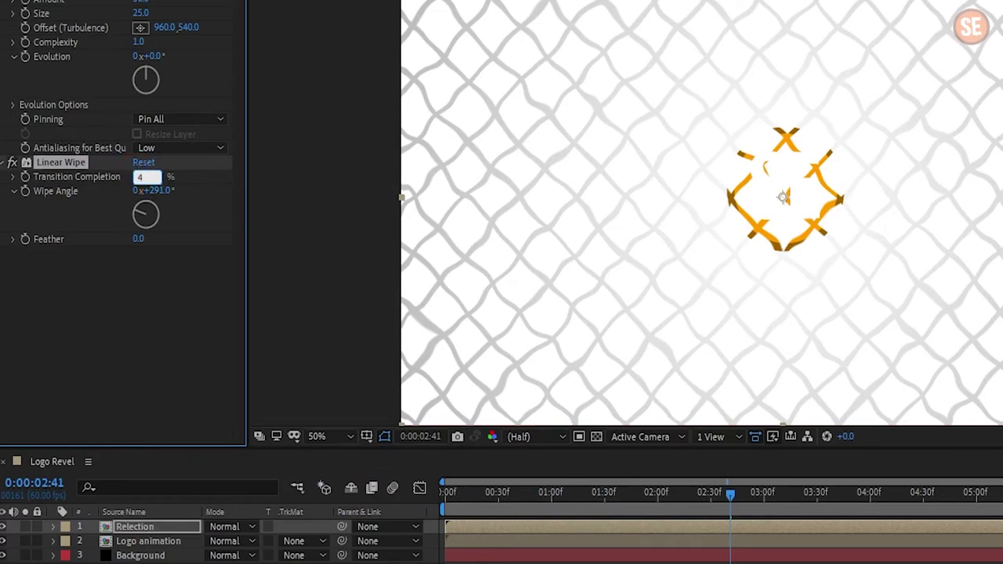
text(48)
click(146, 241)
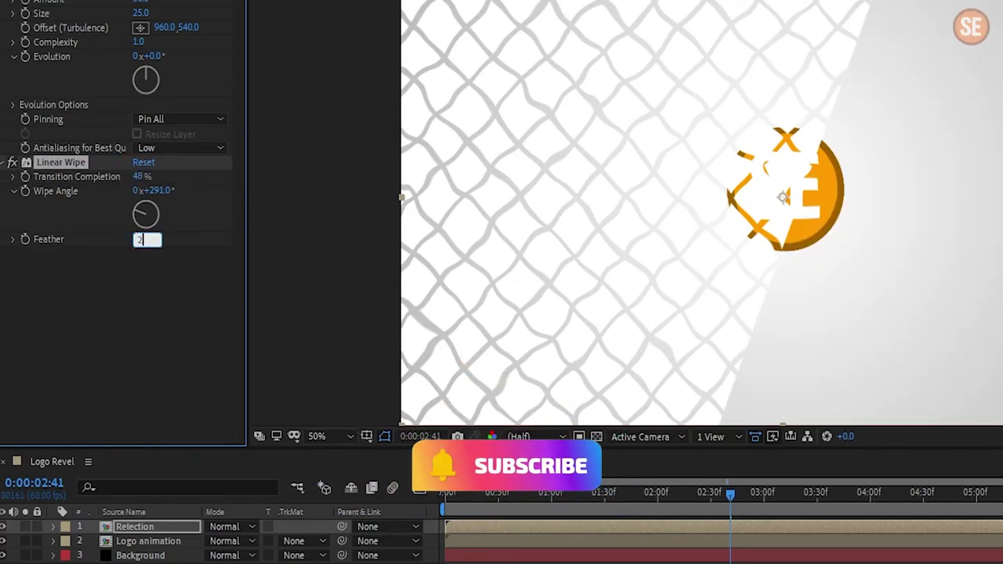
click(148, 307)
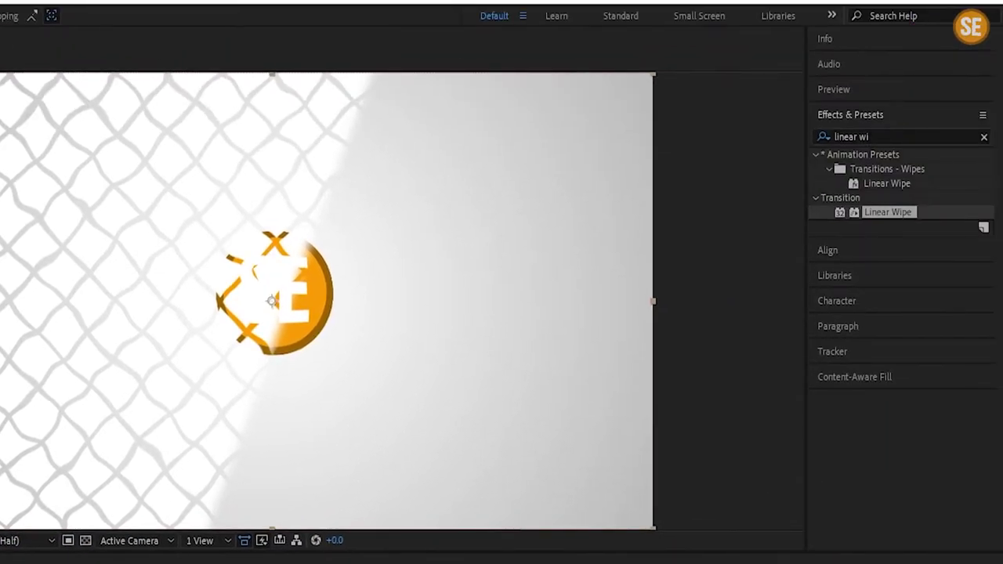
- Find the CC Lens effect and apply it to the Relection layer
click(891, 135)
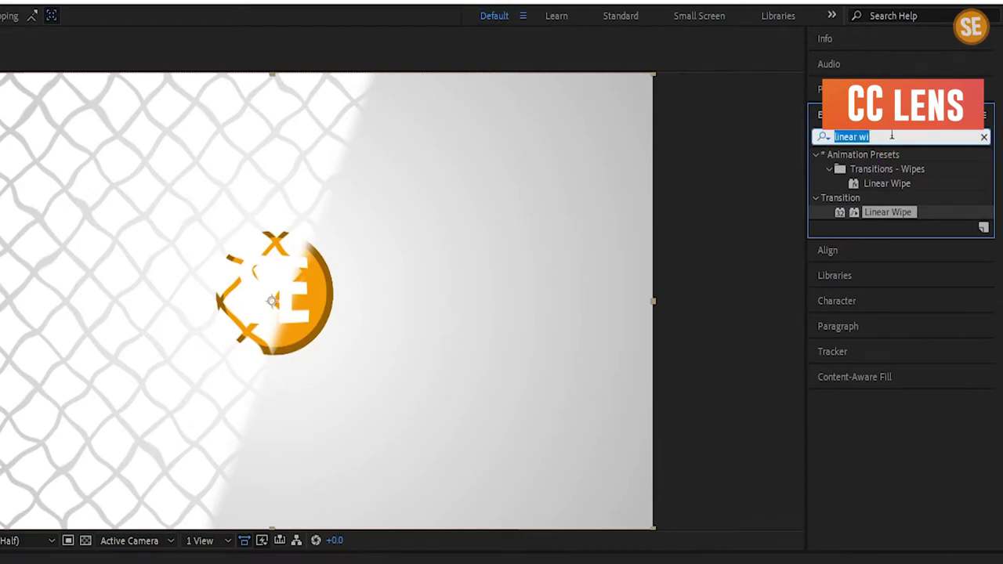
text(CC le)
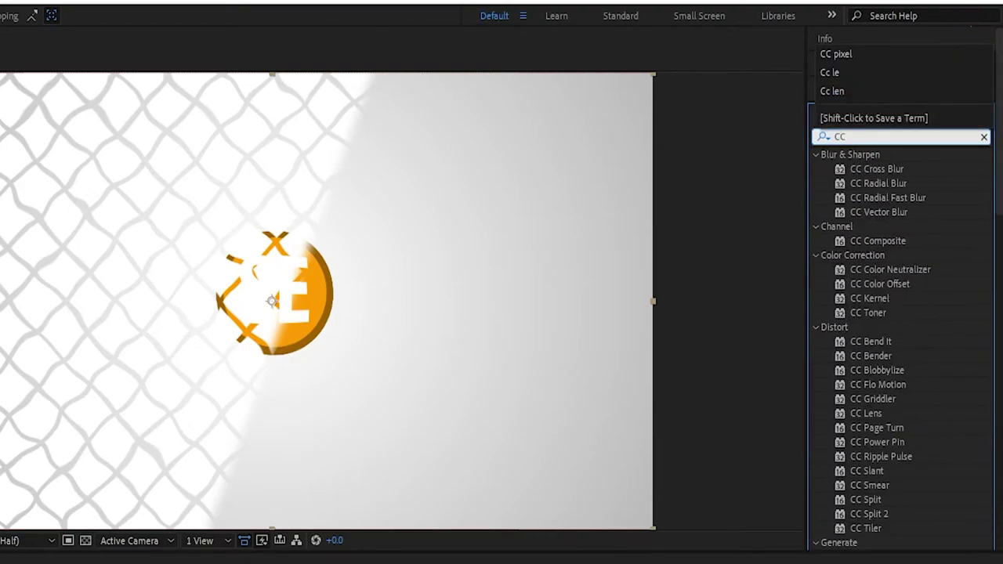
text(ns)
drag(866, 169, 139, 400)
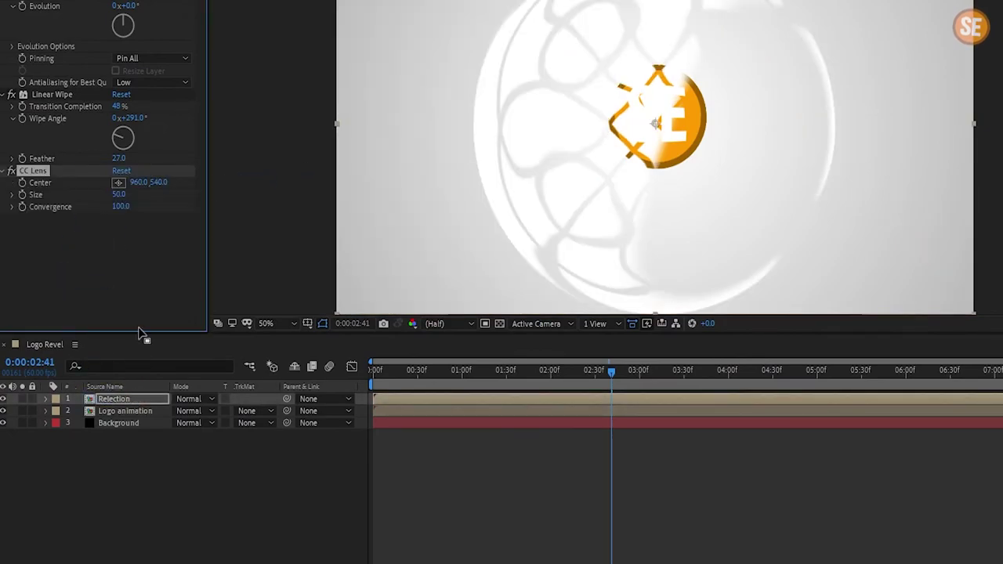
- Set the CC Lens Size to 24 and Convergence to -200 on the Relection layer
key(Return)
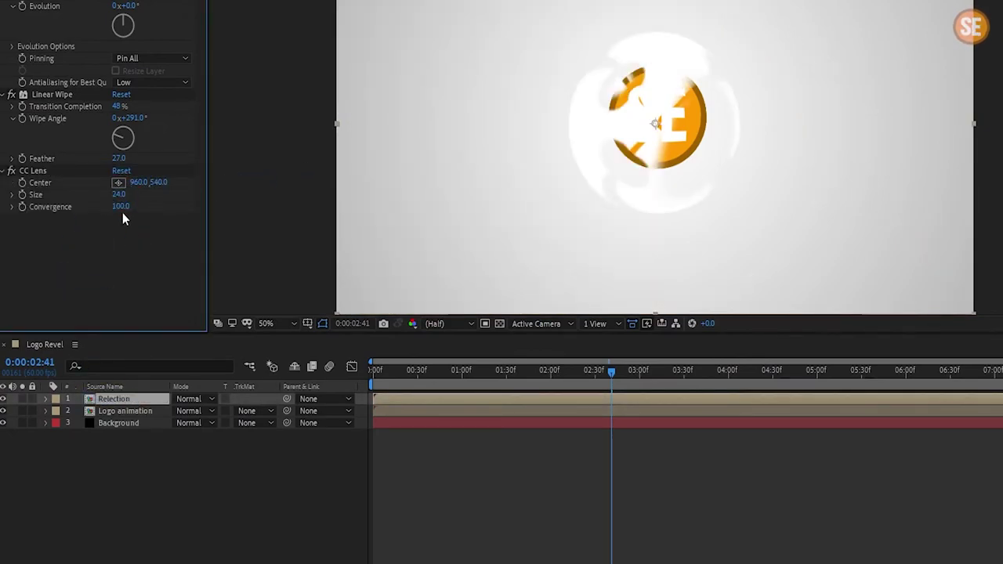
click(122, 208)
text(-200)
click(133, 241)
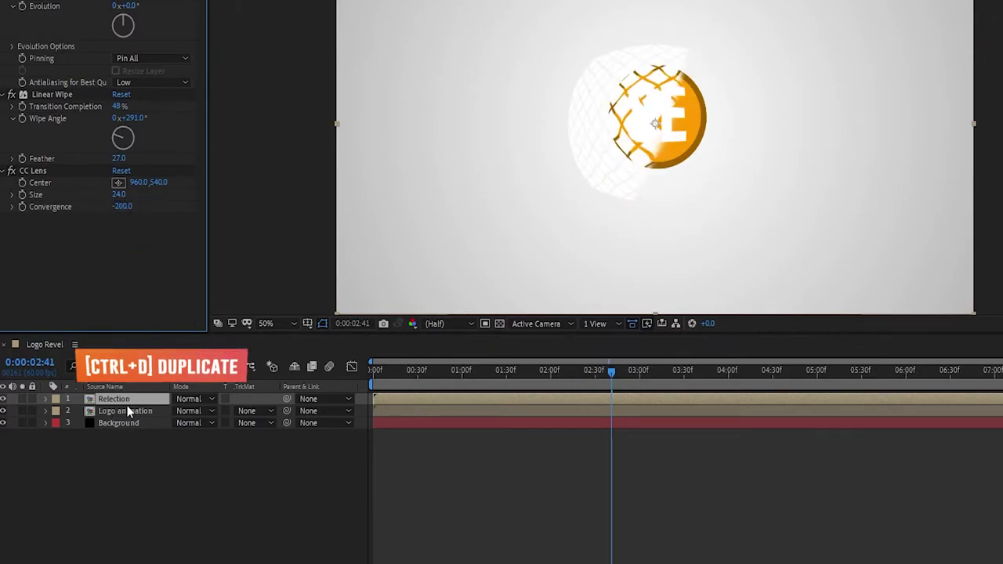
- Duplicate the Logo animation layer and place the copy above the Relection layer
click(135, 413)
key(ctrl+d)
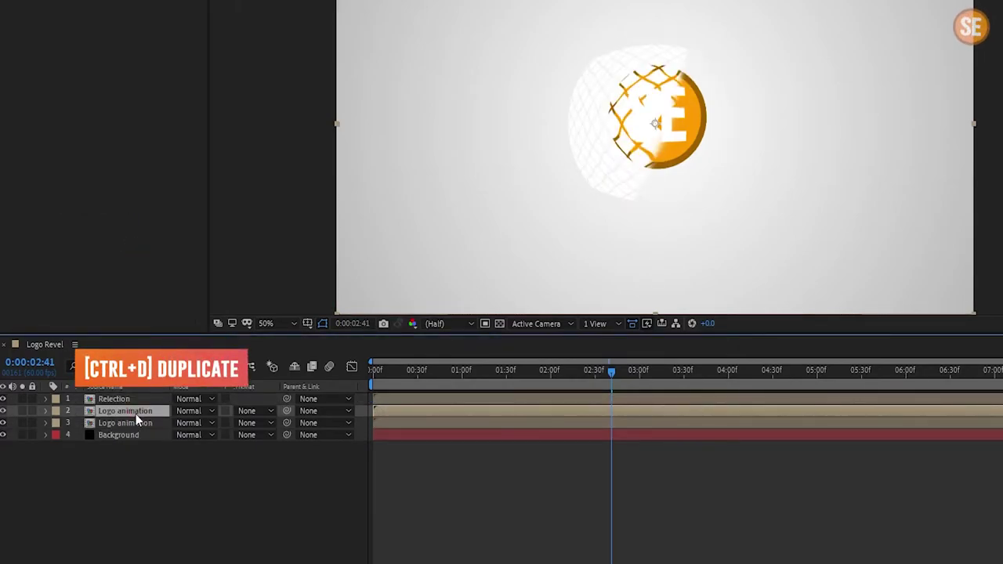
drag(136, 414, 136, 398)
- Give the Relection layer an Alpha Matte from the Logo animation copy above it
click(164, 412)
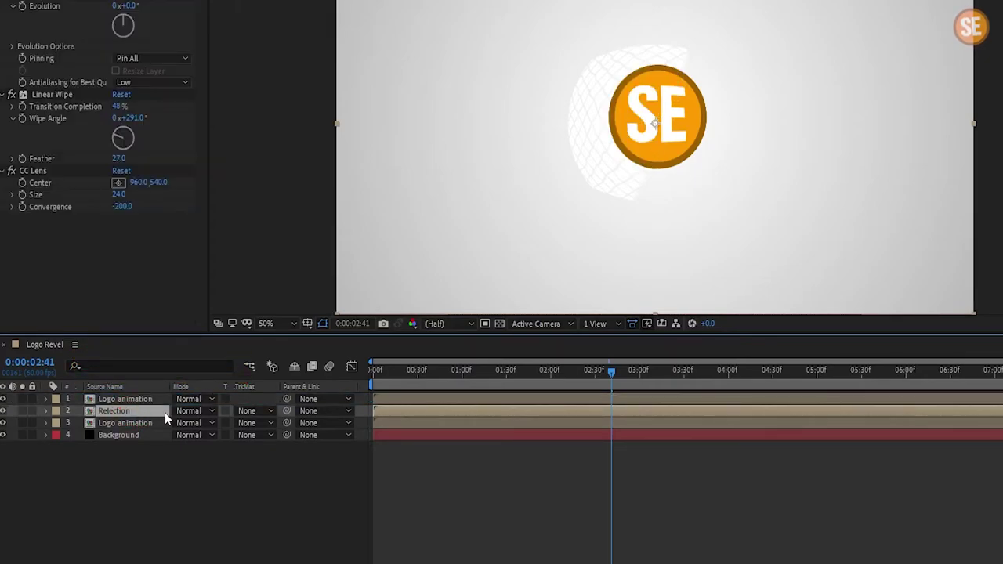
click(244, 410)
click(302, 448)
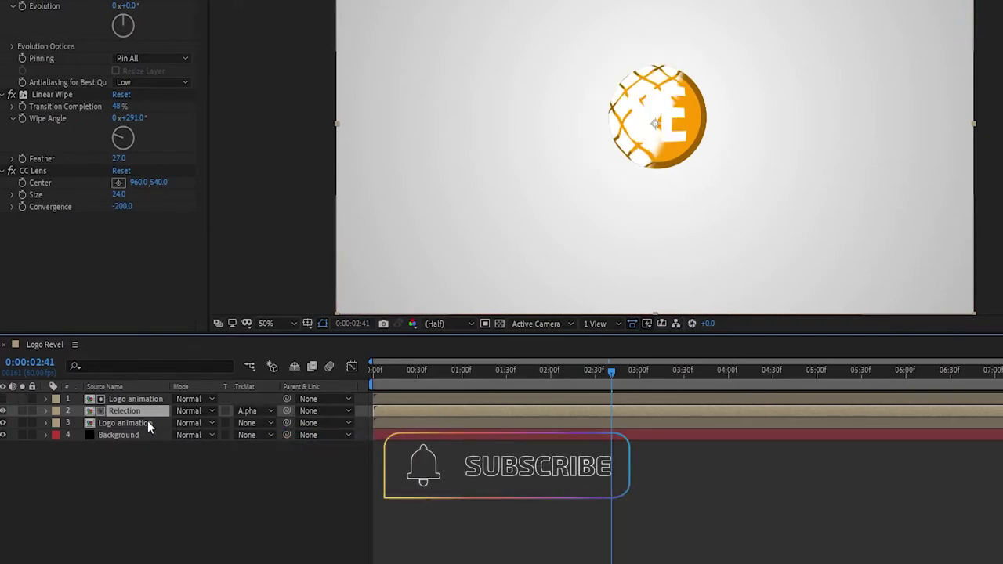
- Lower the Relection layer's Opacity to 20%
key(t)
click(179, 424)
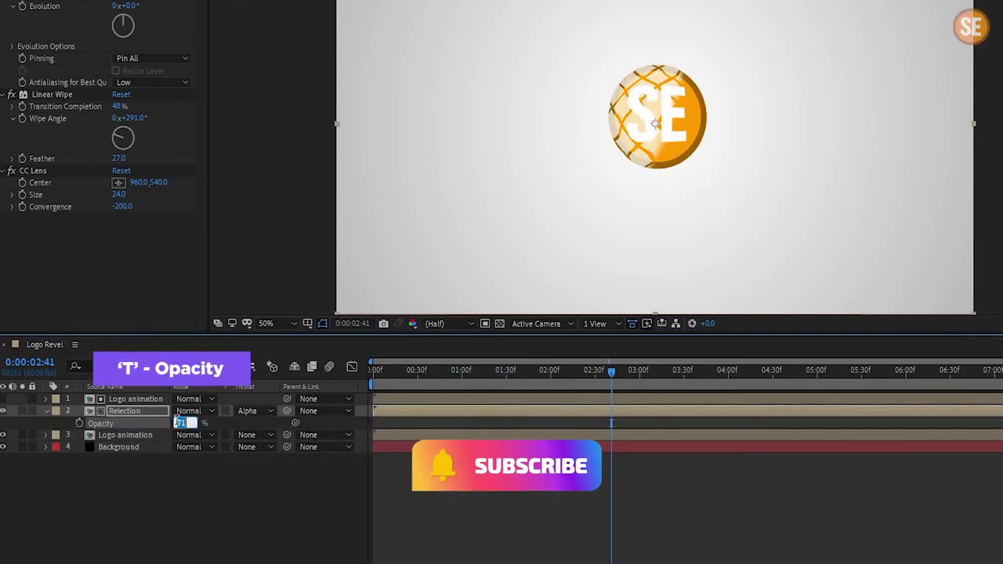
text(20)
key(Return)
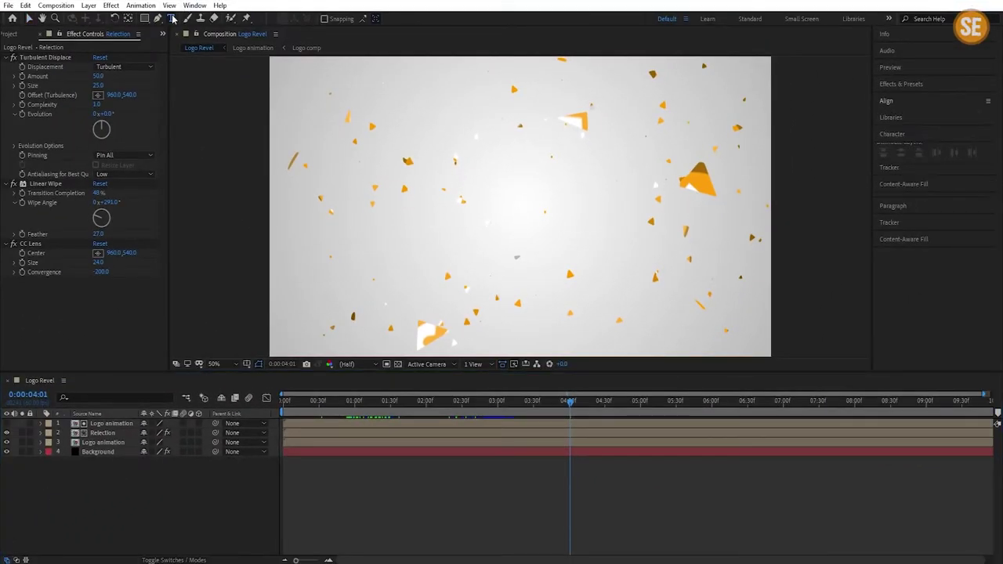
- Add a text layer with the channel name in the middle area of the Logo Revel composition
click(172, 18)
click(475, 214)
text(sarthak edtiz)
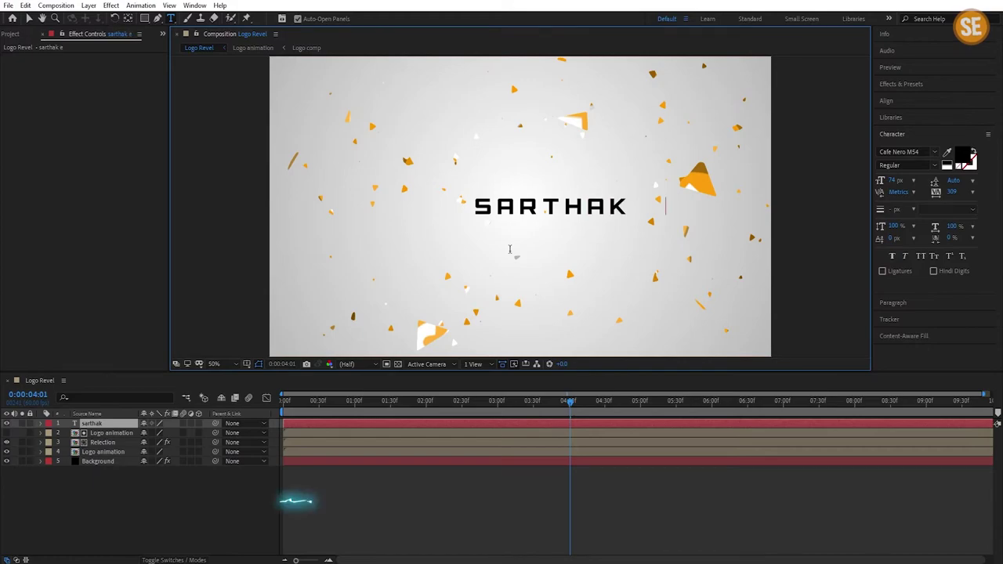
click(27, 18)
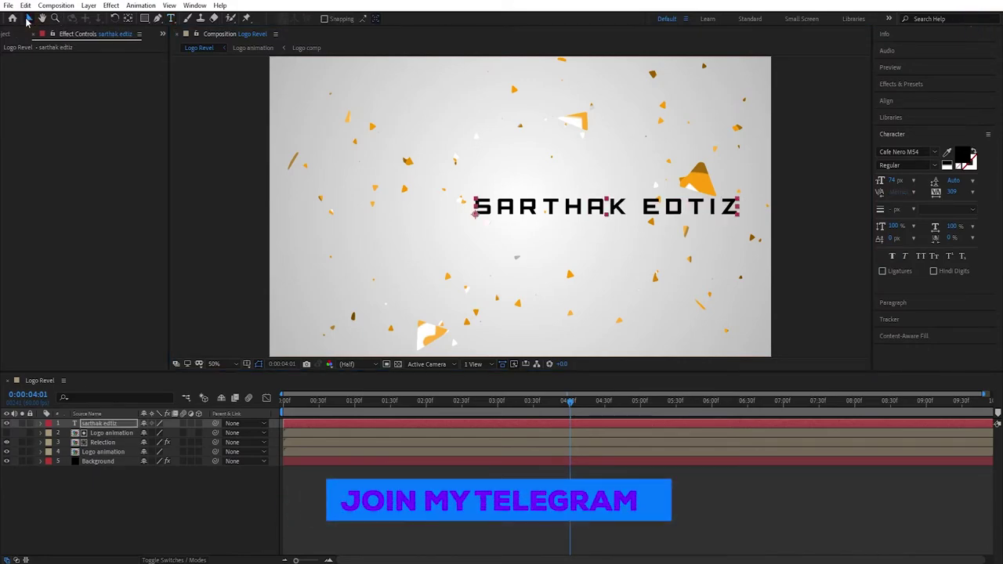
- Centre the text layer horizontally in the composition and move its anchor point to the middle of the text
click(887, 100)
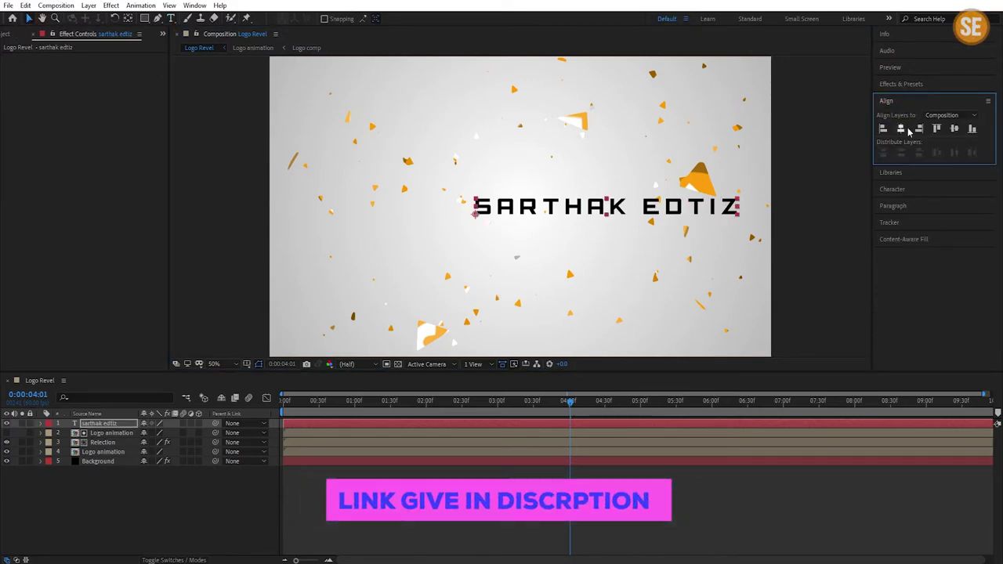
click(901, 128)
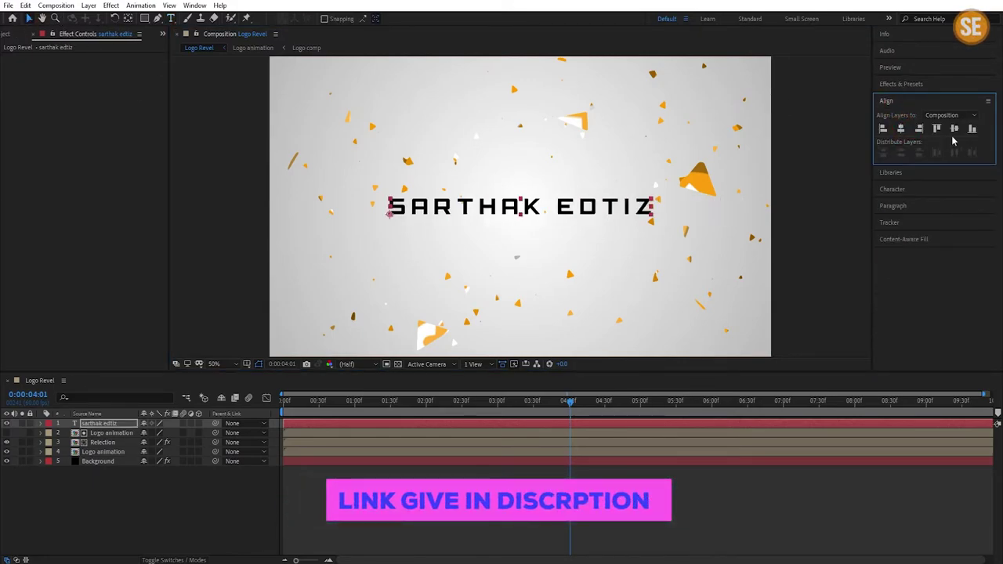
click(128, 18)
drag(390, 214, 391, 215)
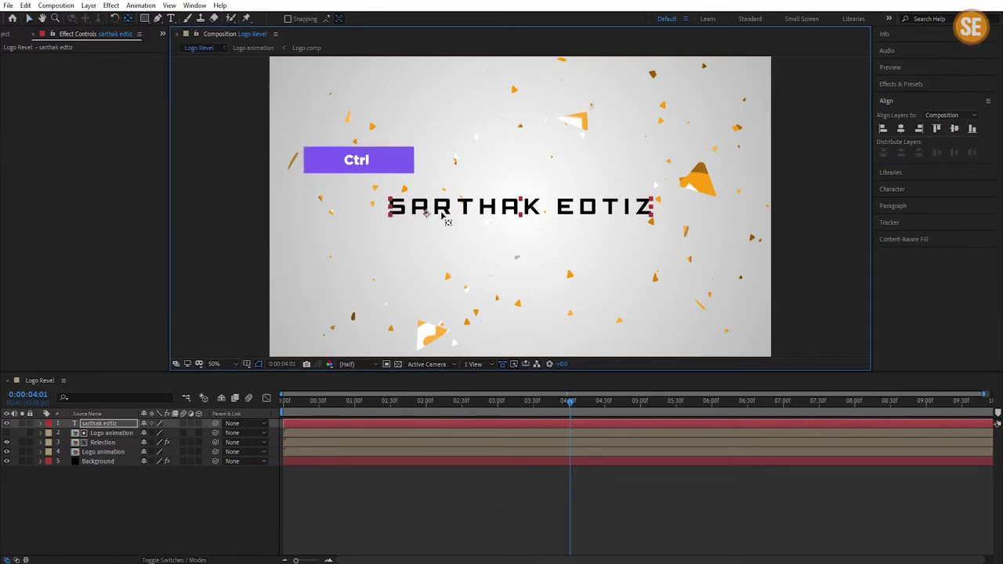
drag(480, 223, 522, 218)
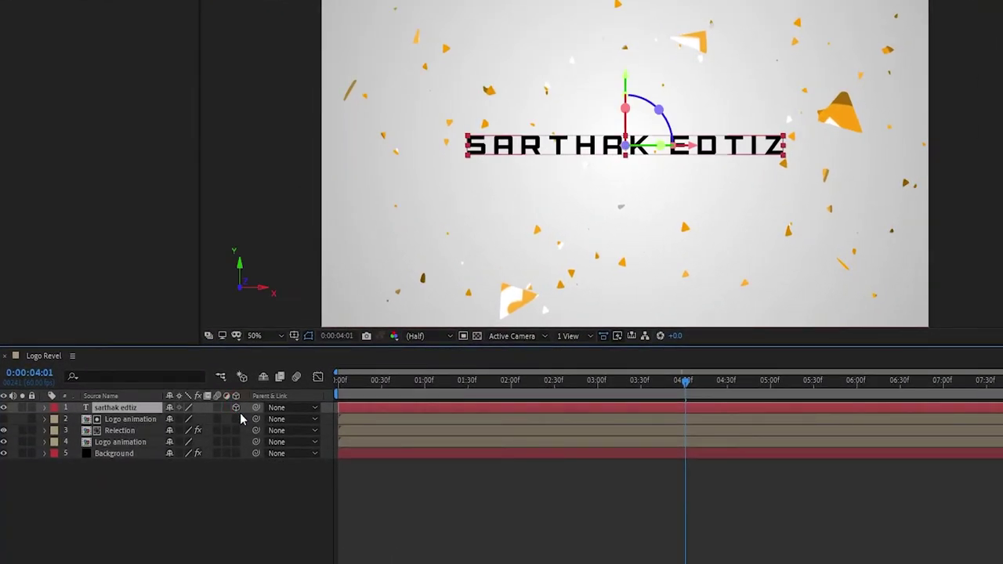
- Start the text layer's rotation animation with a Y Rotation keyframe of 90° at 0:00:03:01
click(459, 402)
drag(552, 385, 600, 383)
key(r)
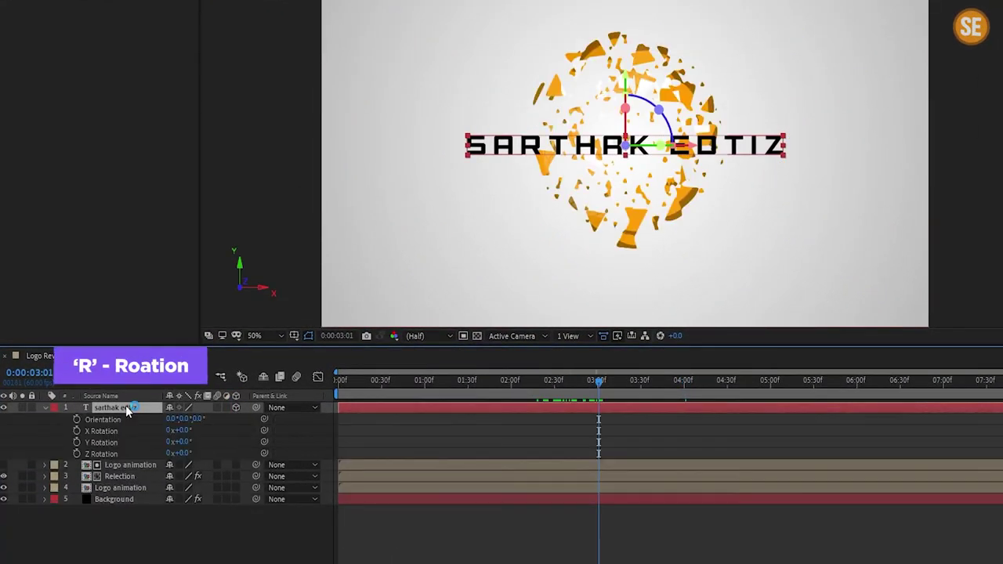
click(77, 442)
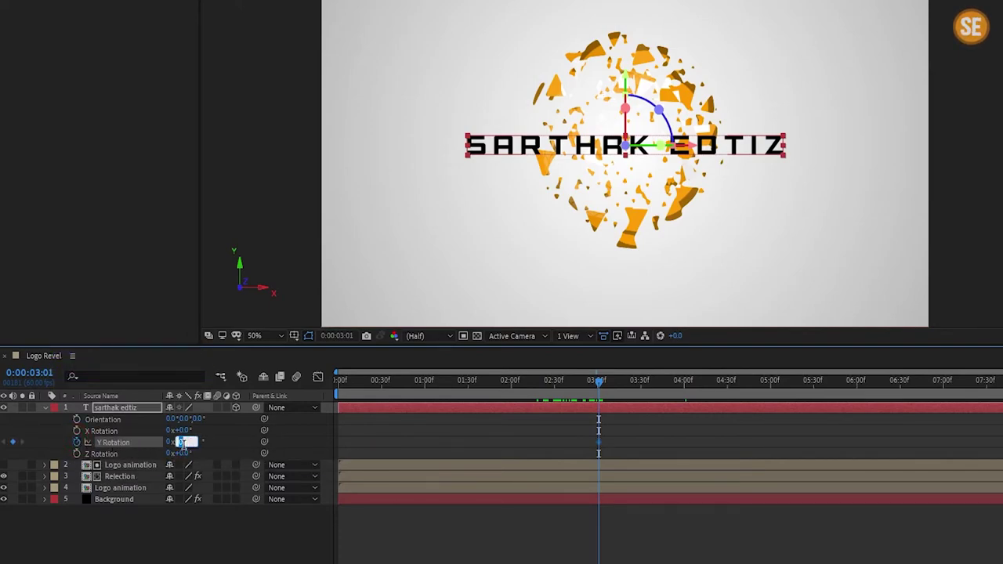
click(181, 519)
- Add a Y Rotation keyframe of 0° to the text layer at 0:00:04:00 and preview the turn
drag(604, 384, 687, 386)
drag(687, 385, 685, 384)
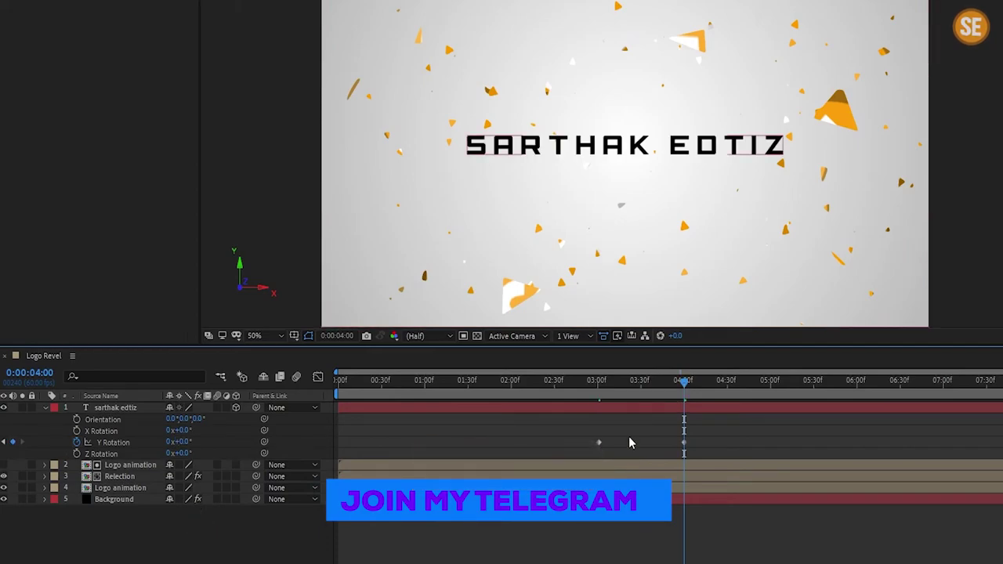
drag(684, 383, 569, 392)
key(space)
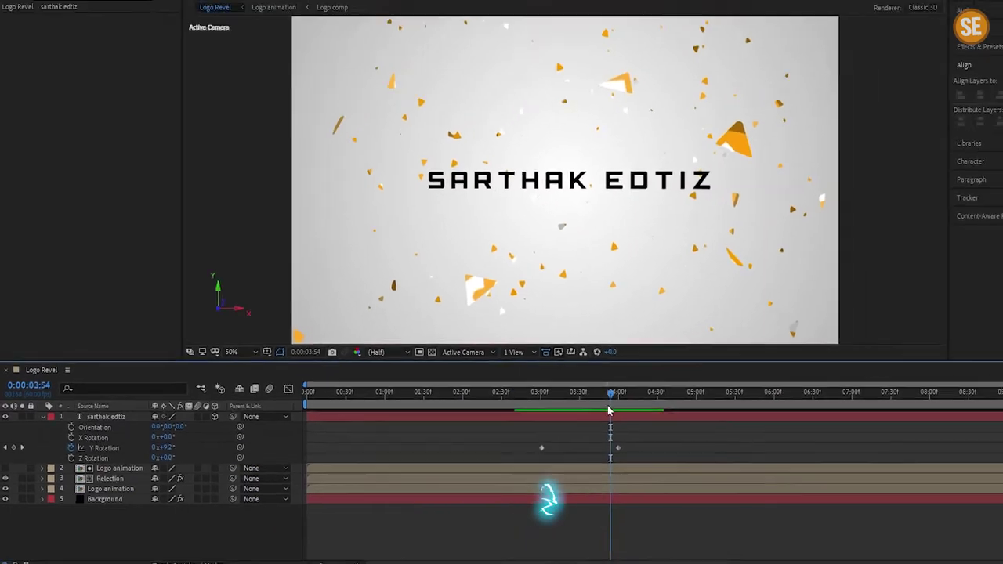
click(664, 384)
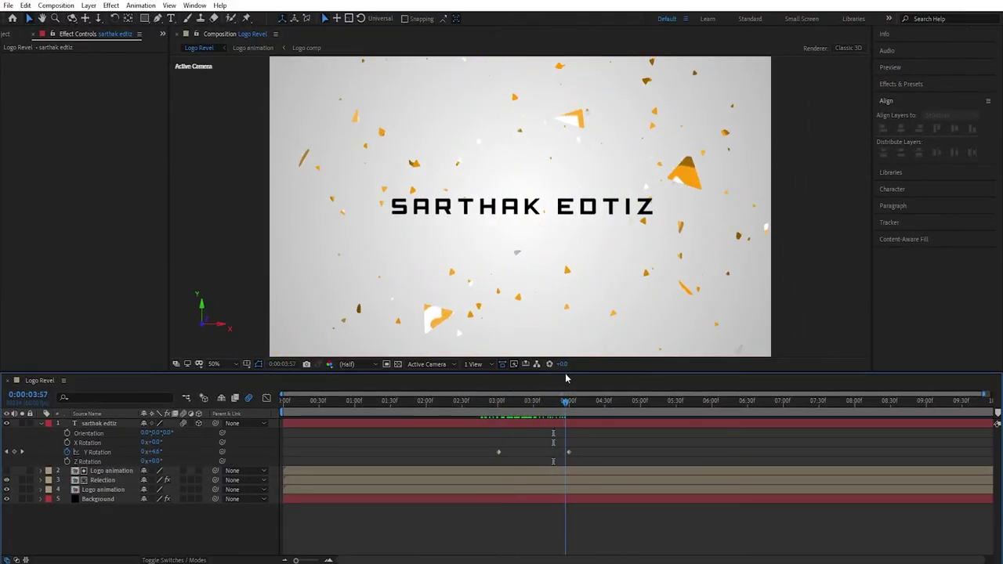
- Enable motion blur on the text layer and recolour its text with the dark orange sampled from a logo fragment
click(183, 424)
click(933, 189)
click(962, 156)
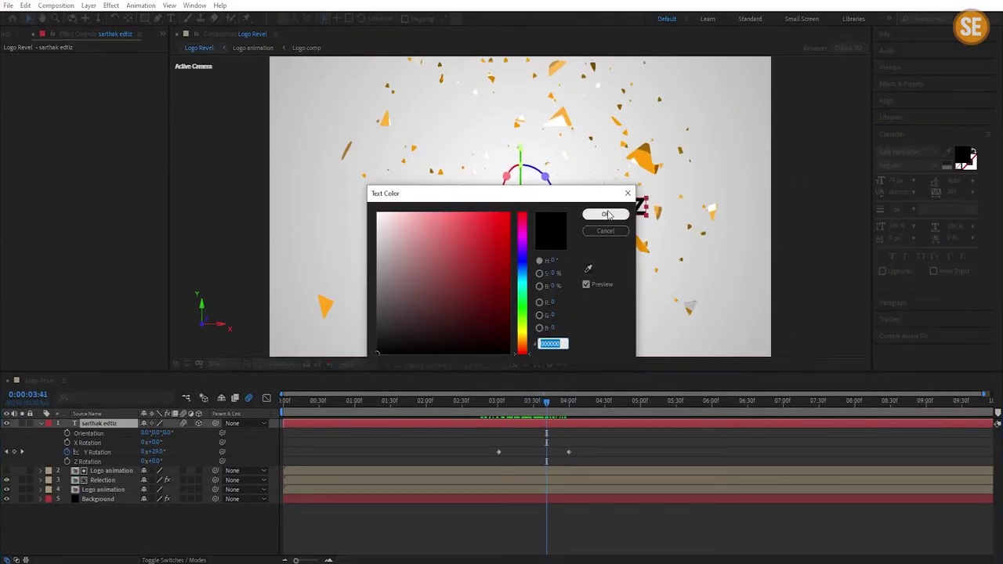
click(647, 159)
click(612, 214)
click(962, 155)
click(588, 268)
click(645, 148)
click(606, 214)
key(space)
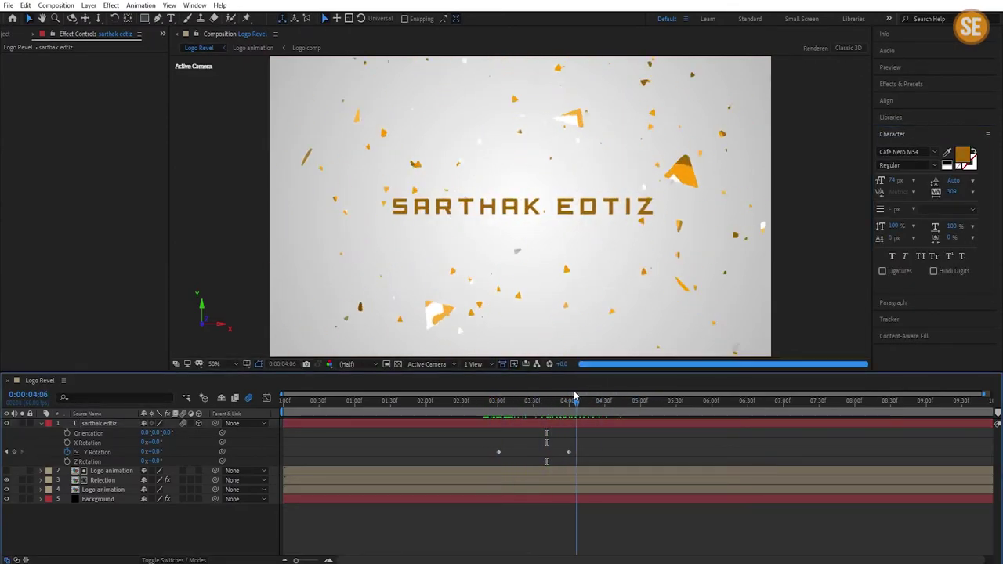
- Add a second line reading "after effects" beneath the channel name in the title and reduce its font size
key(ctrl+t)
click(648, 206)
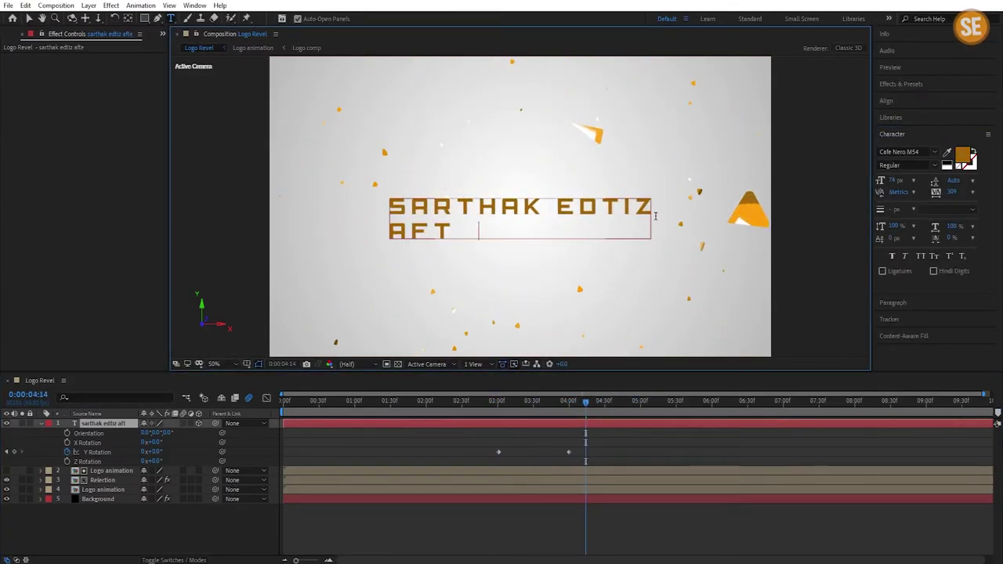
drag(390, 231, 665, 231)
drag(893, 180, 880, 182)
- Centre the "after effects" line beneath the channel name in the title text
click(893, 302)
click(894, 167)
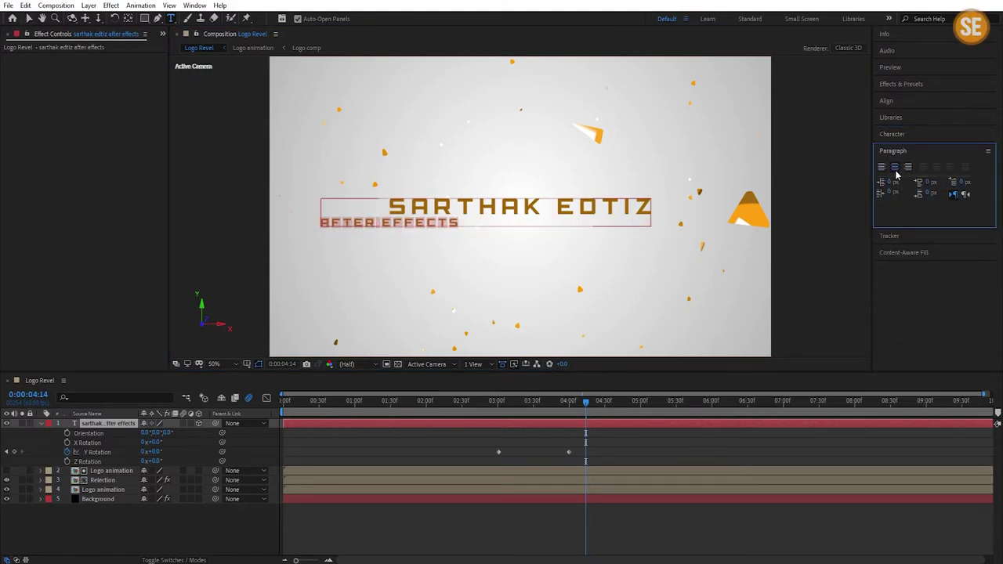
click(329, 225)
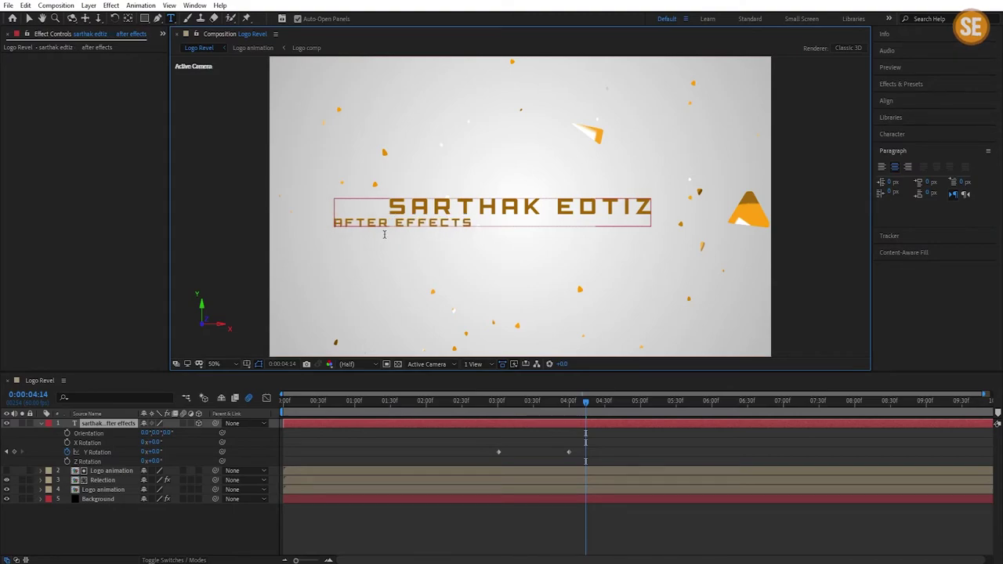
click(28, 18)
click(894, 101)
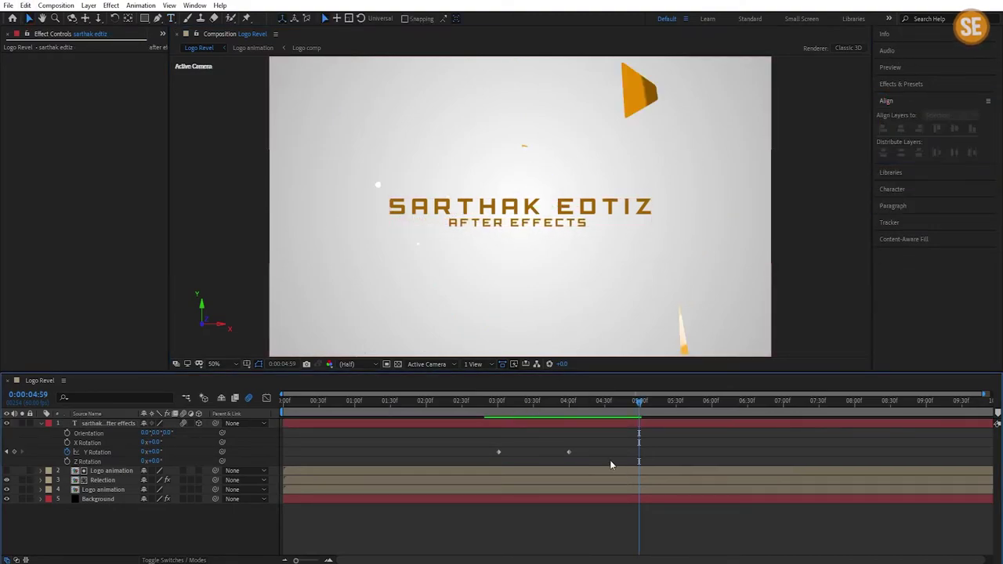
- Apply Easy Ease to both Y Rotation keyframes of the title and reshape their speed curve in the Graph Editor
drag(593, 444, 494, 463)
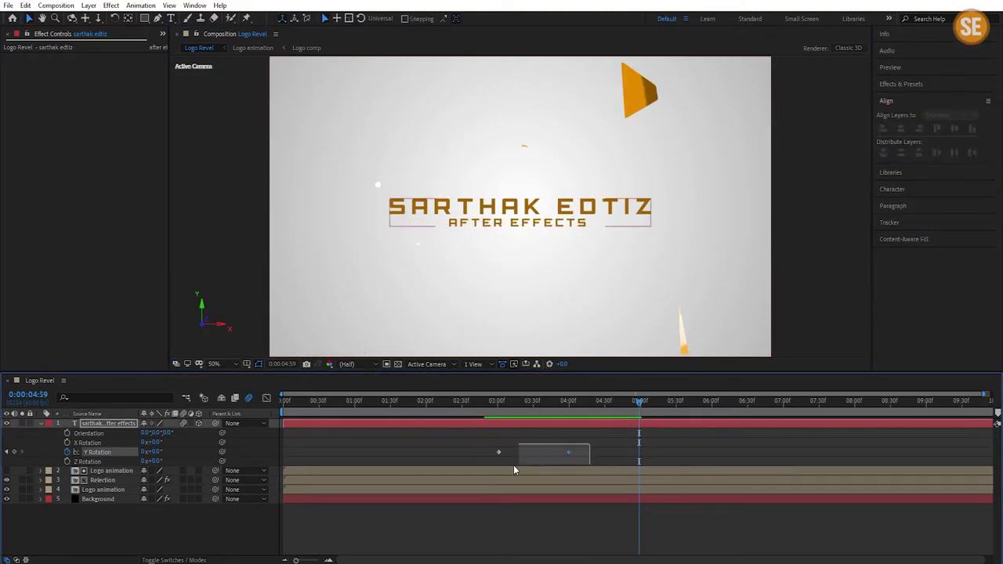
right_click(498, 452)
mouse_move(565, 443)
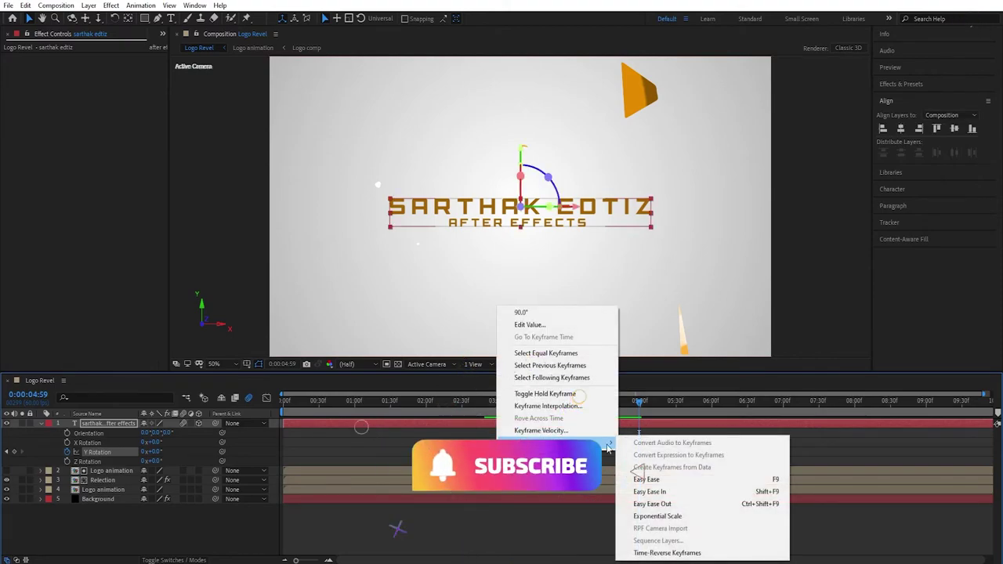
click(689, 480)
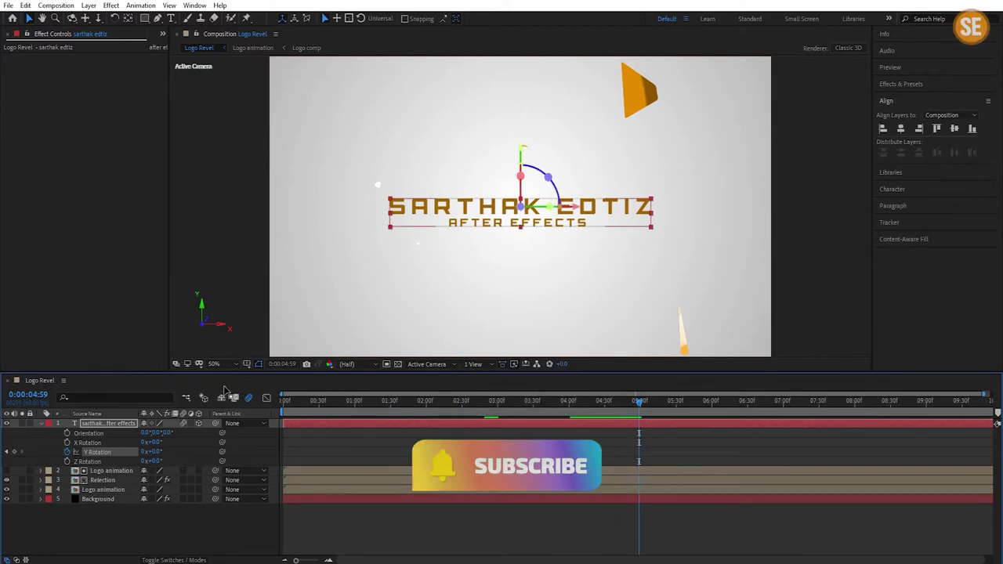
click(267, 398)
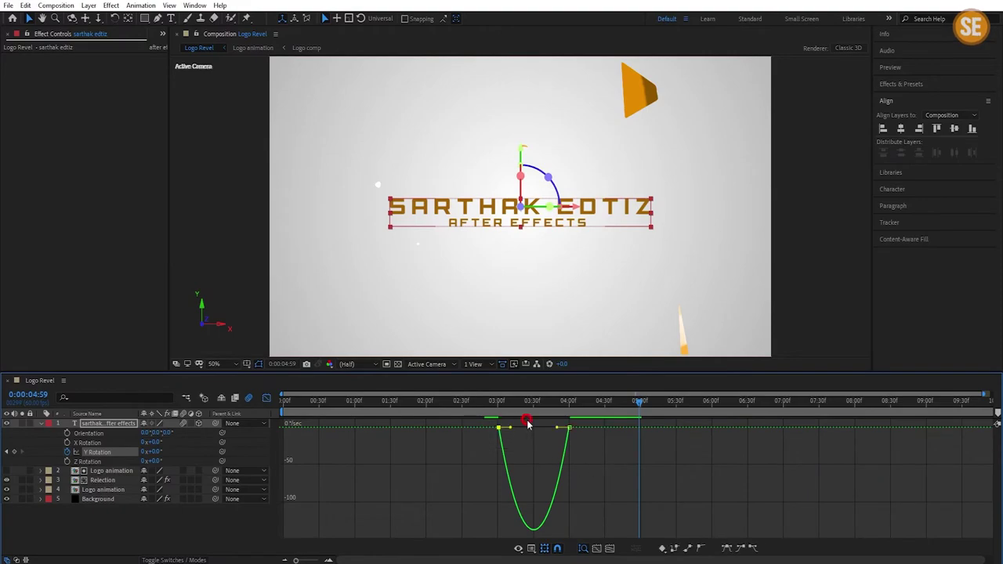
drag(517, 430, 558, 429)
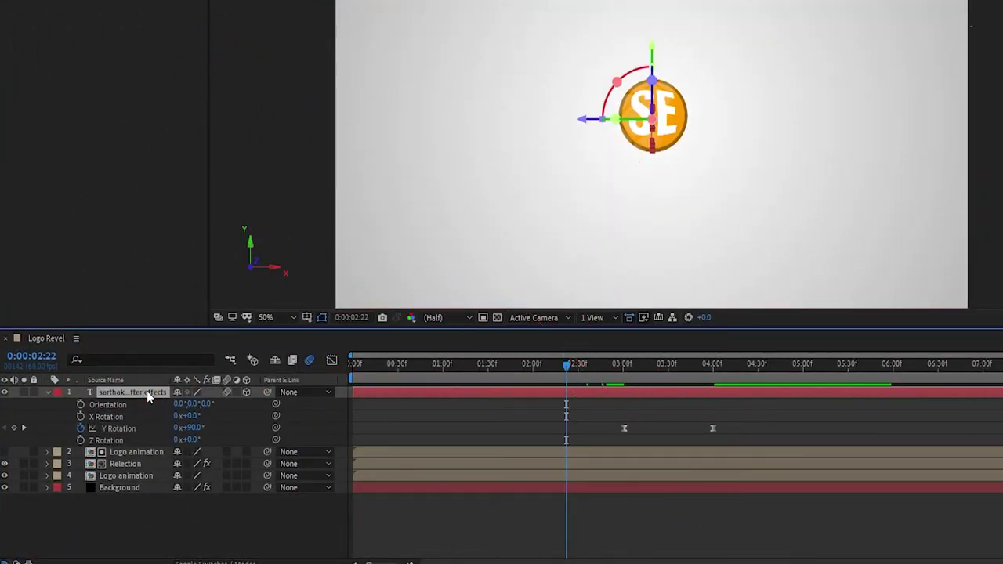
- Place the title text layer below the Logo animation layers, just above Background, and preview the reveal
mouse_move(127, 475)
mouse_down()
mouse_move(143, 486)
mouse_move(143, 475)
mouse_up()
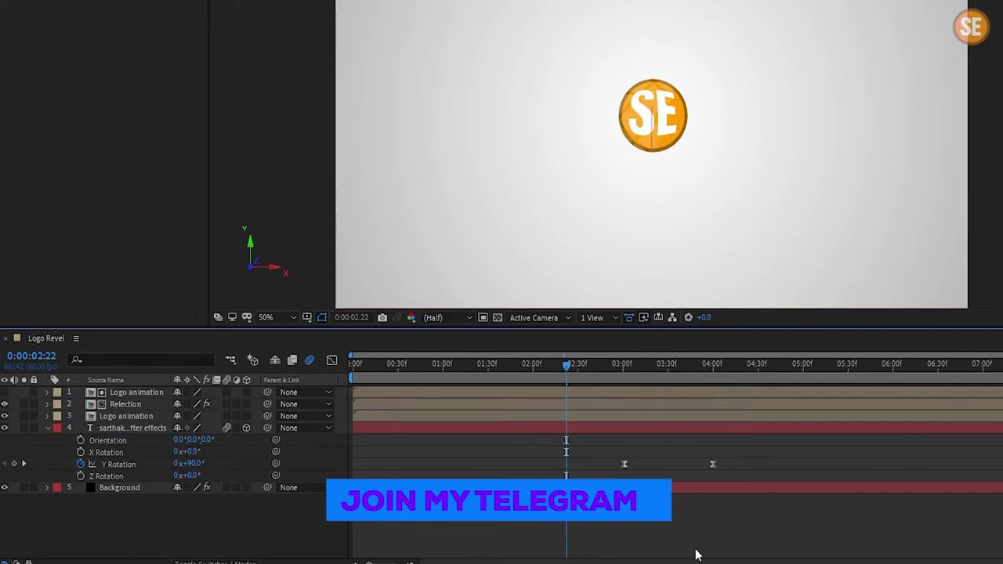
key(space)
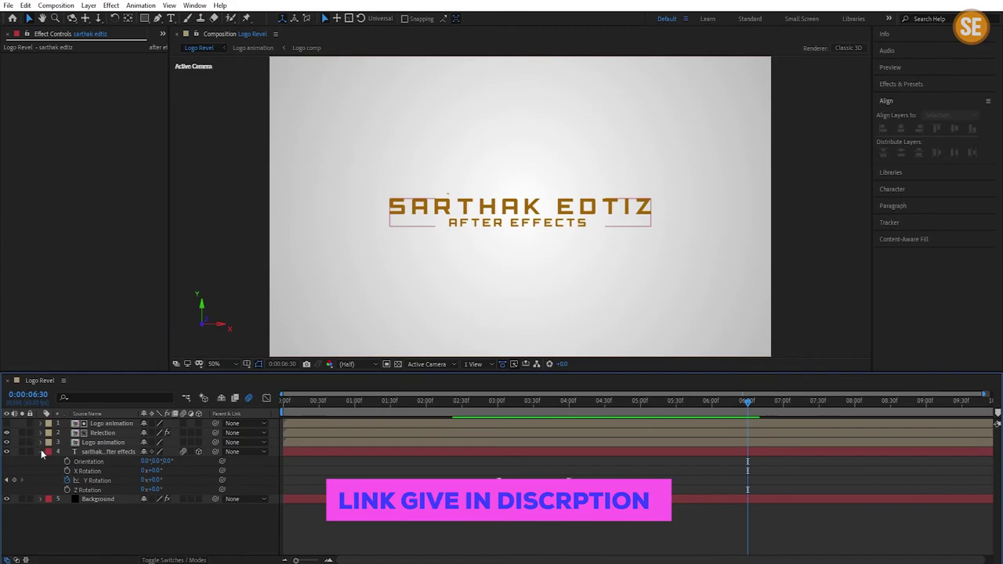
click(41, 452)
- Duplicate the visible Logo animation layer, put the copy at the top of the stack and rename it Logo shadow
click(99, 442)
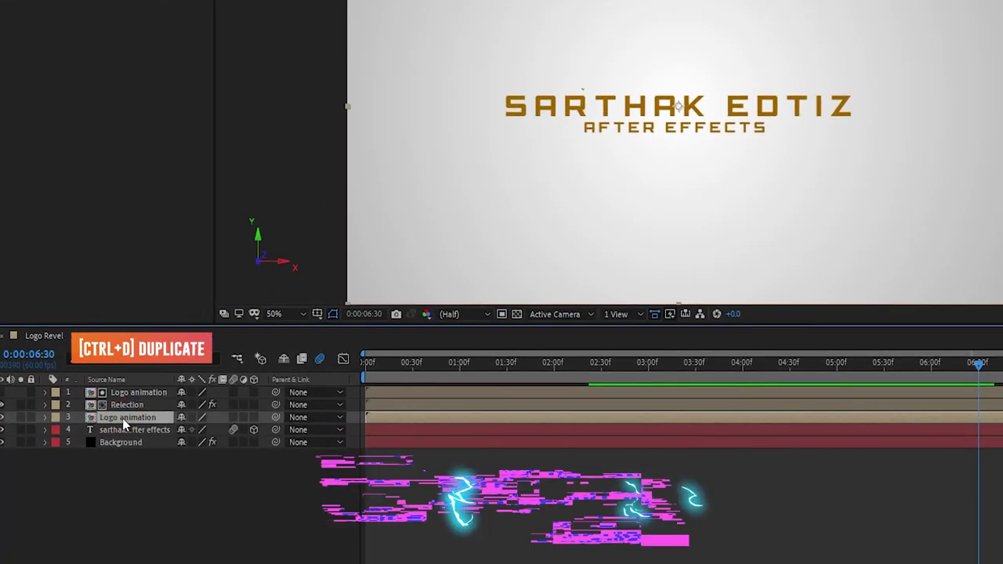
key(ctrl+d)
drag(122, 418, 139, 389)
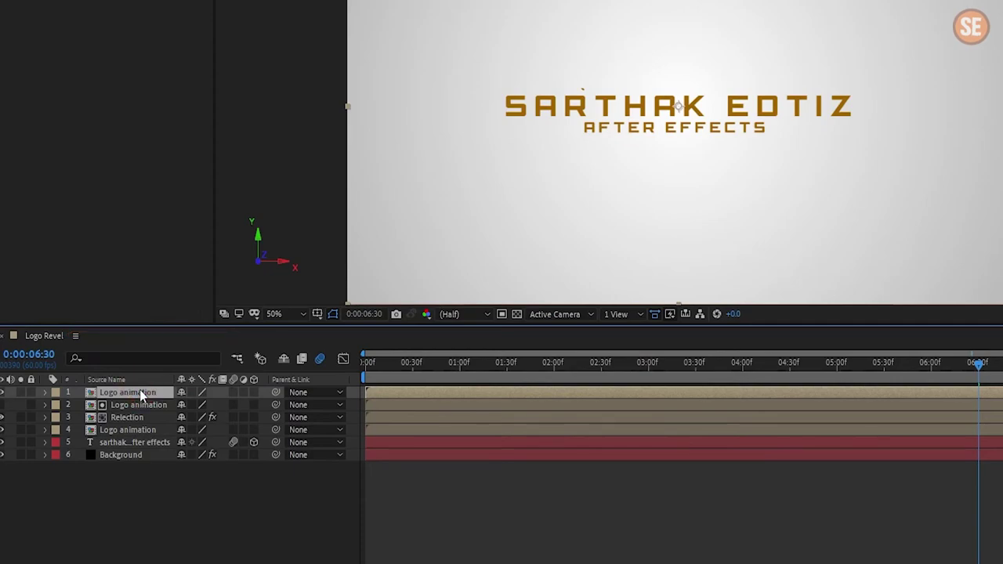
key(Return)
text(Logo shadow)
key(Return)
click(160, 391)
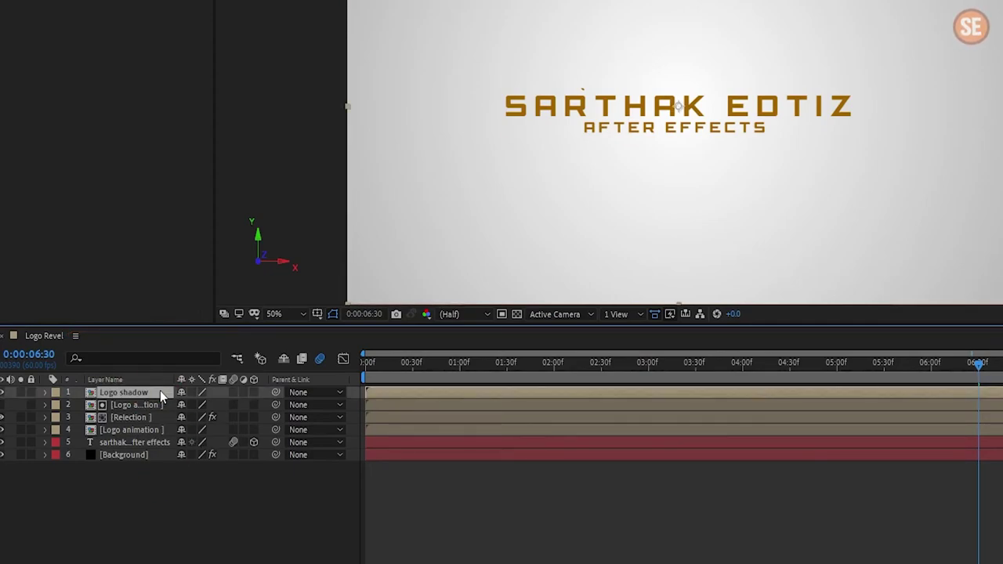
- Make the Logo shadow layer 3D, lay it flat with an X Rotation of -90° and lower it beneath the logo
click(251, 388)
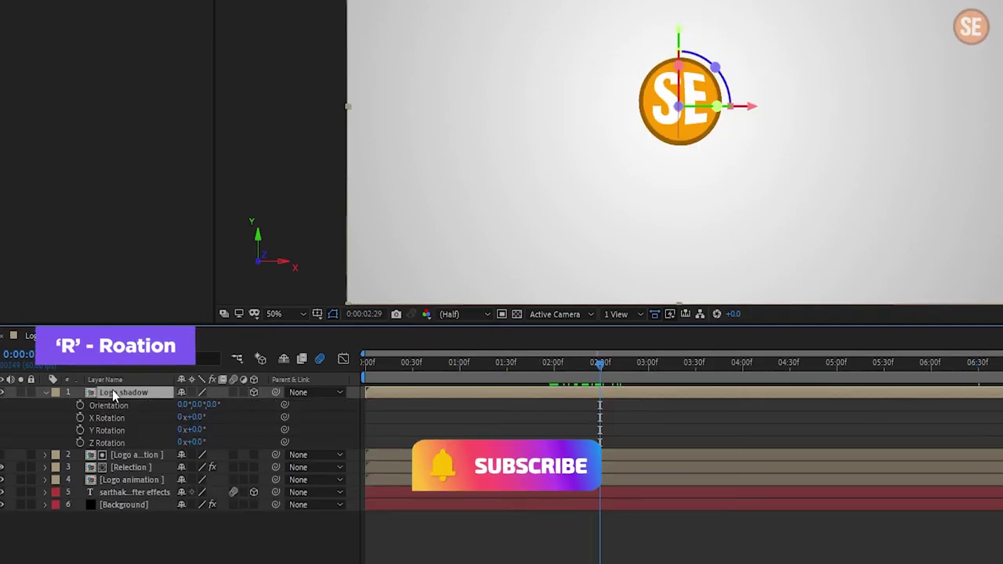
click(197, 417)
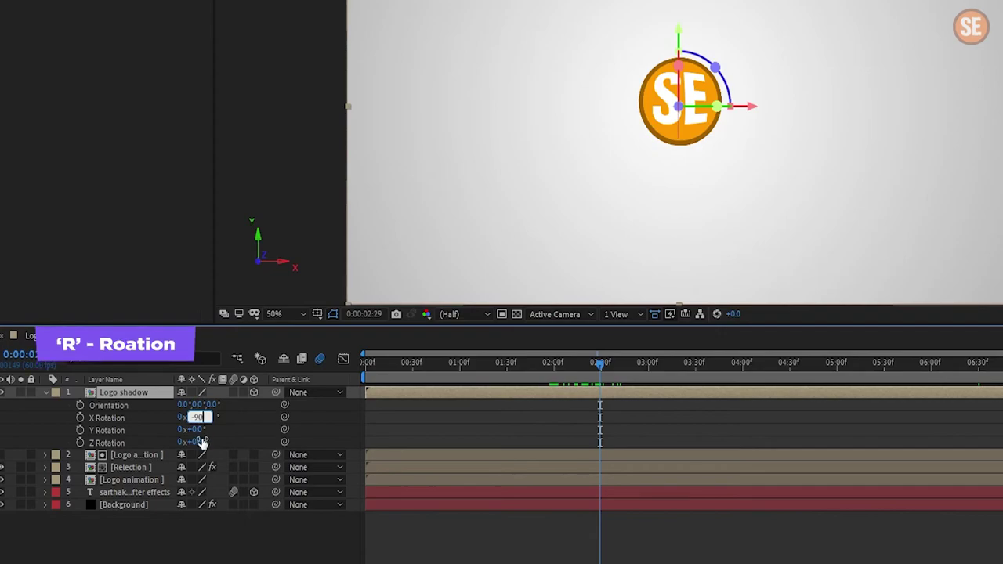
click(219, 431)
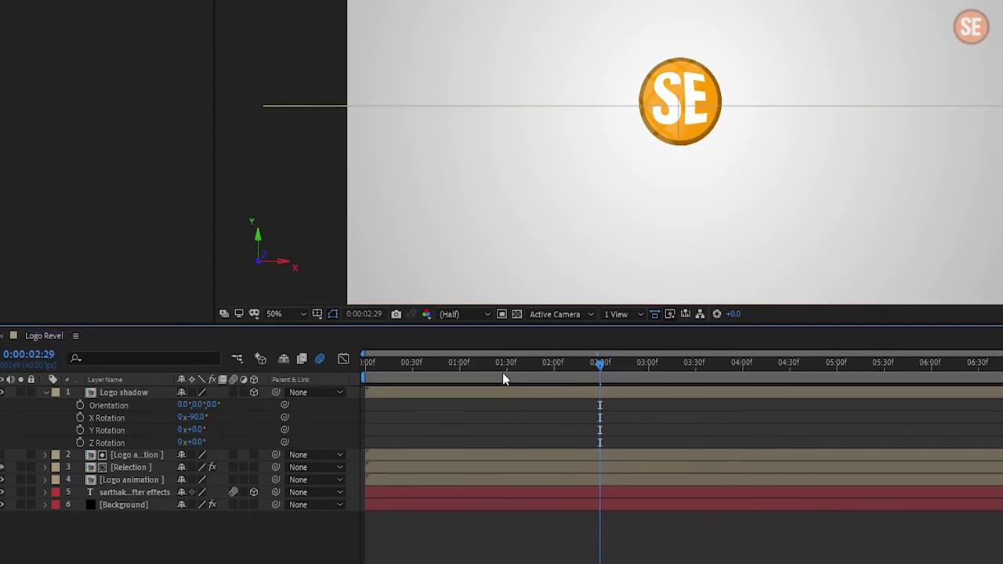
click(141, 394)
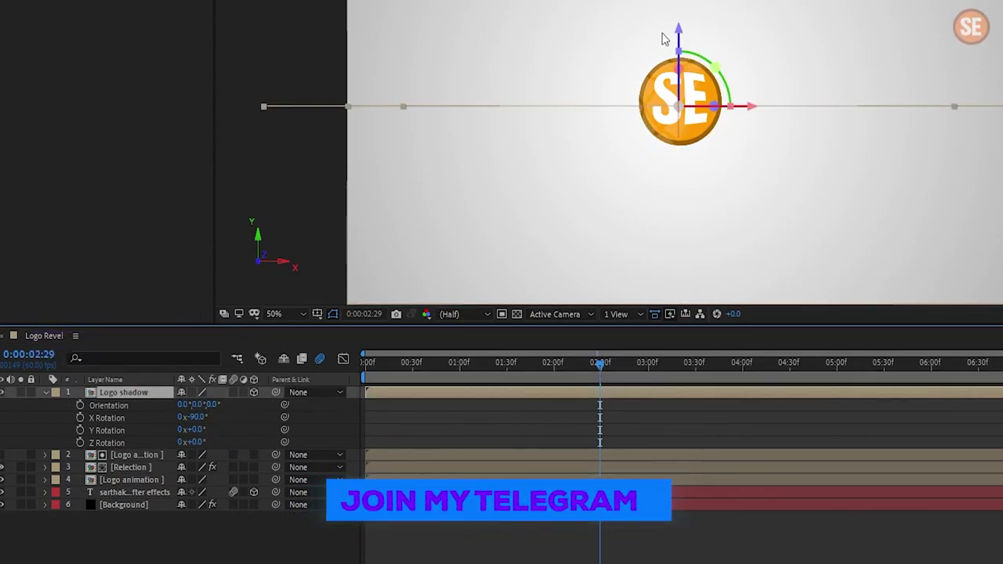
drag(679, 31, 678, 124)
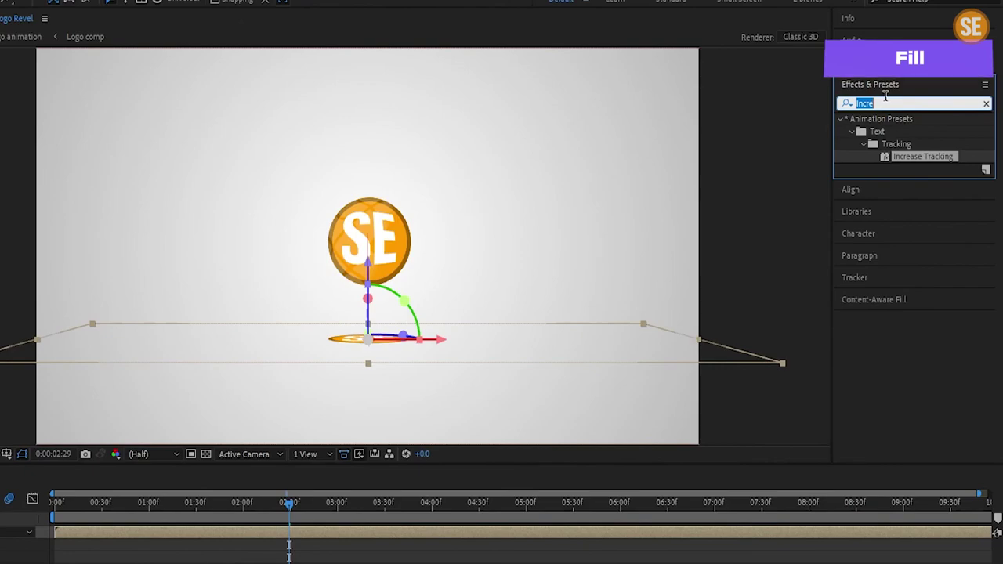
- Apply the Fill effect to the shadow layer and set its colour to black, 000000
text(fill)
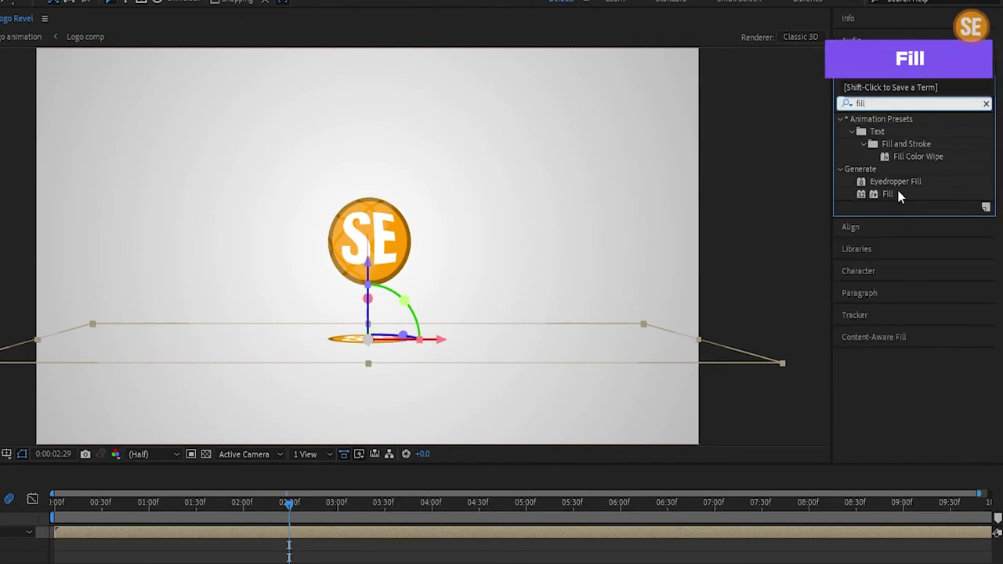
double_click(888, 193)
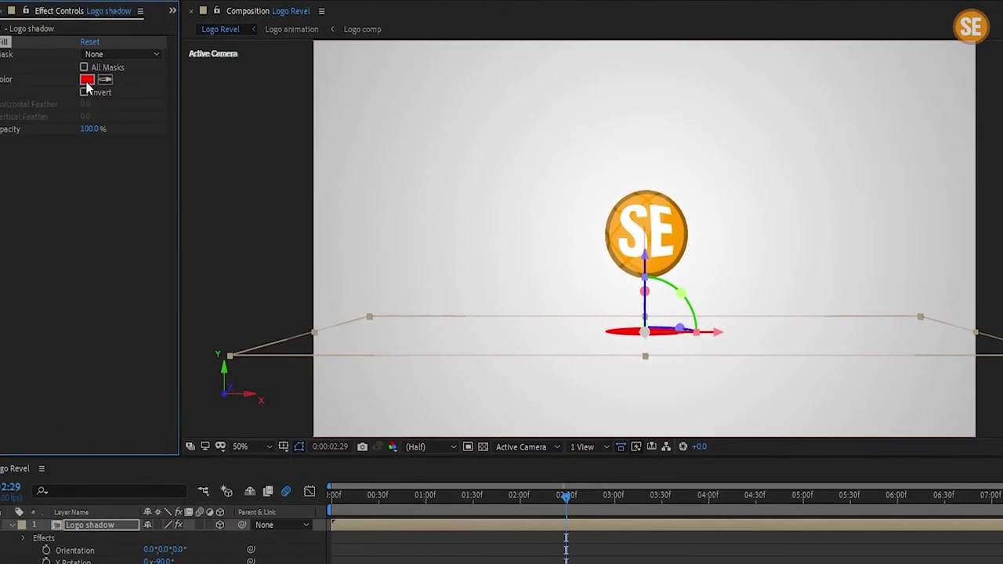
click(87, 81)
text(000000)
click(791, 249)
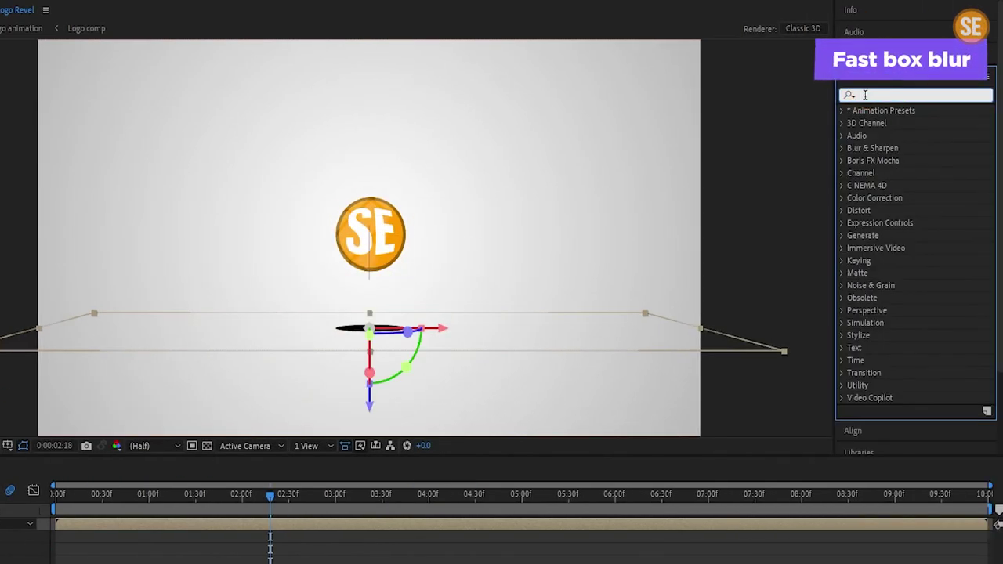
- Apply Fast Box Blur to the shadow layer with a Blur Radius of 134 and Repeat Edge Pixels enabled
text(fast)
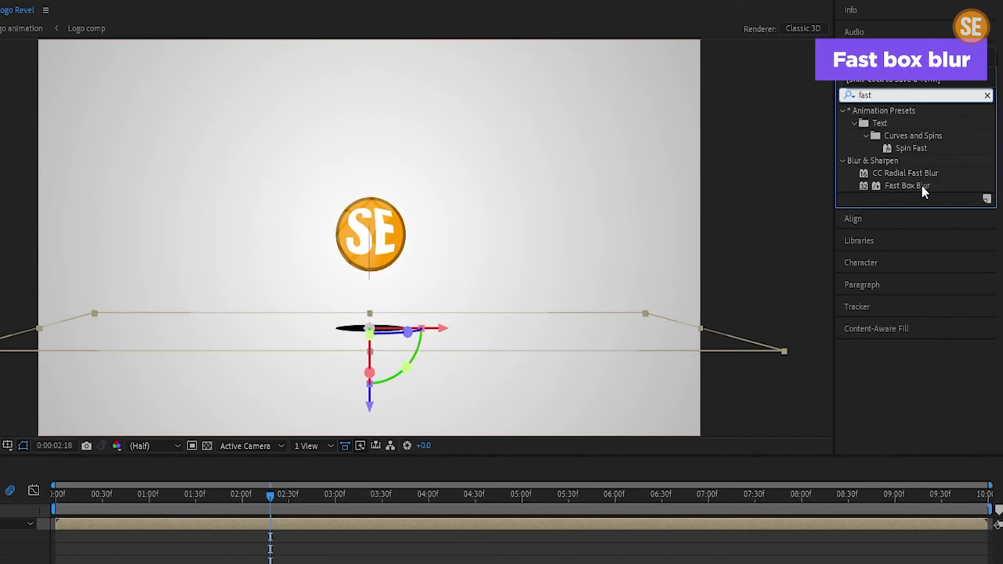
drag(914, 187, 564, 318)
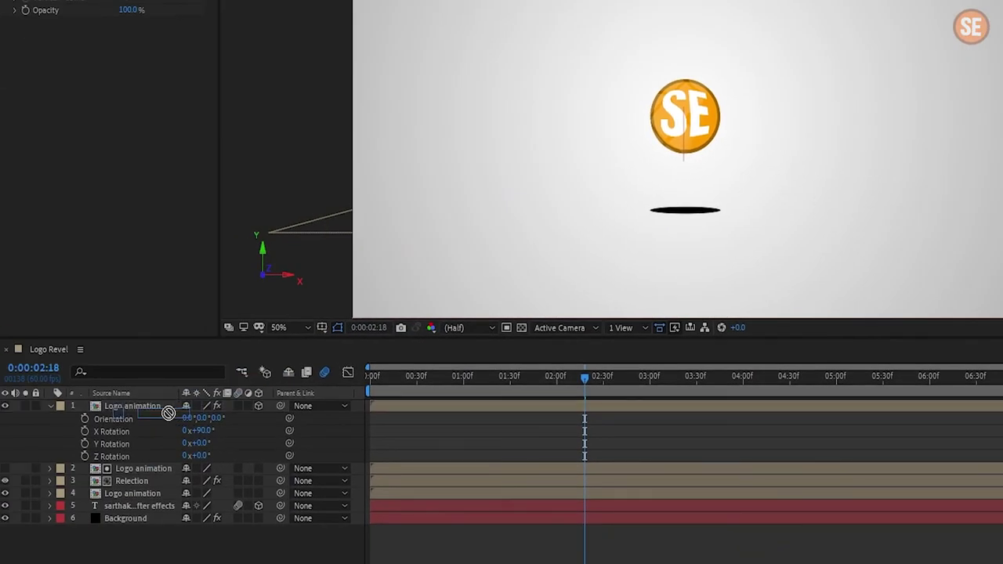
drag(143, 343, 159, 407)
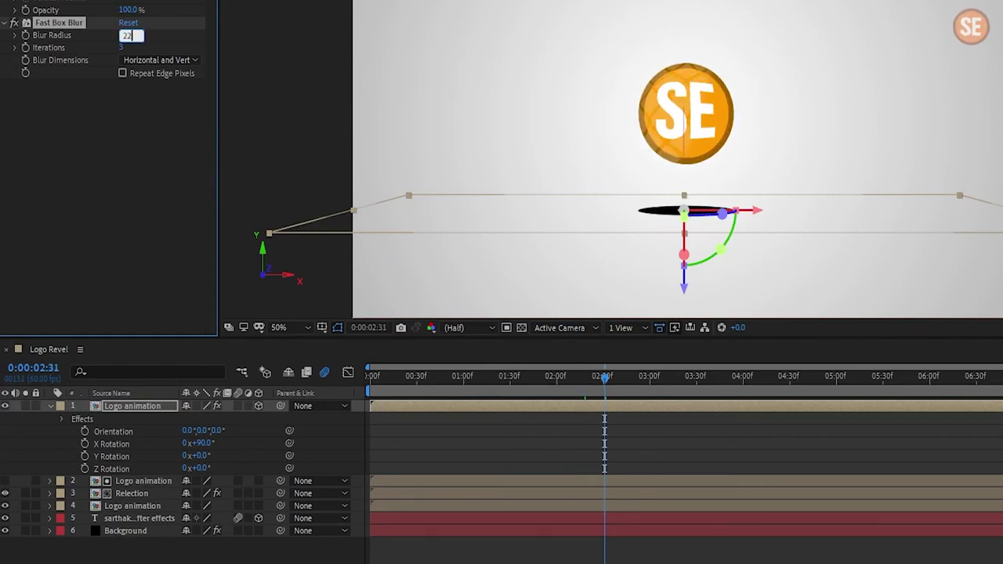
click(126, 102)
drag(127, 34, 108, 33)
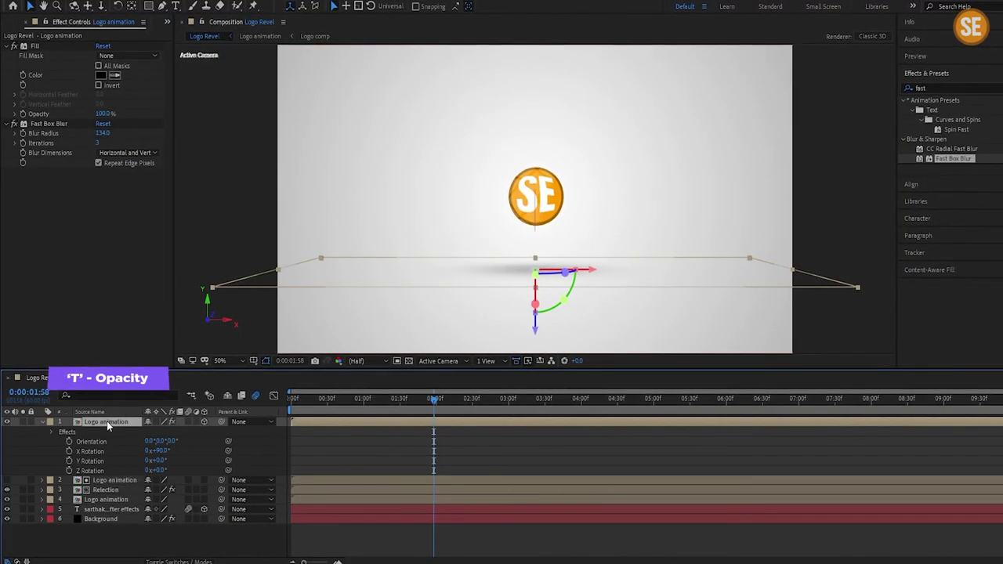
- Lower the shadow layer's Opacity to 30%
key(t)
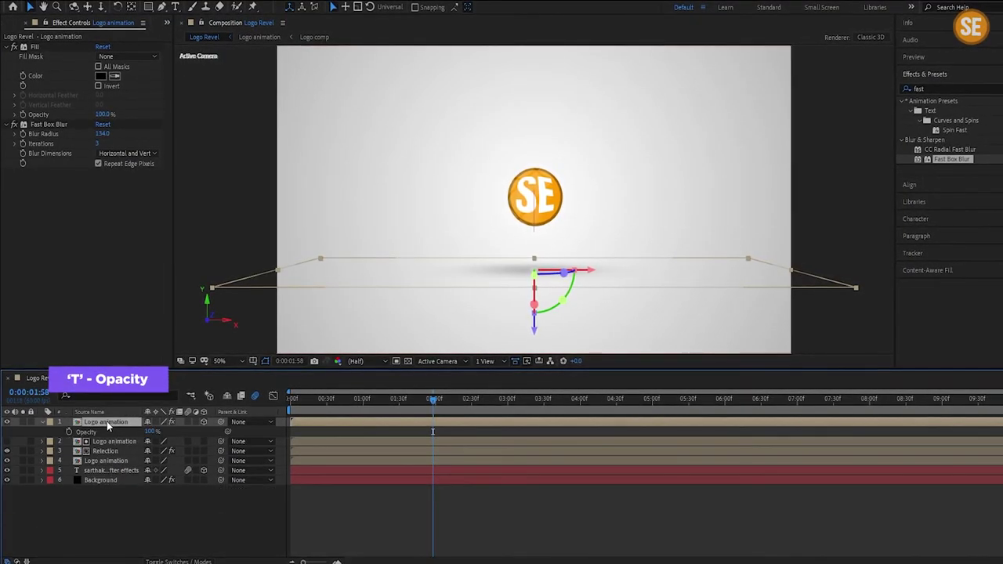
click(150, 431)
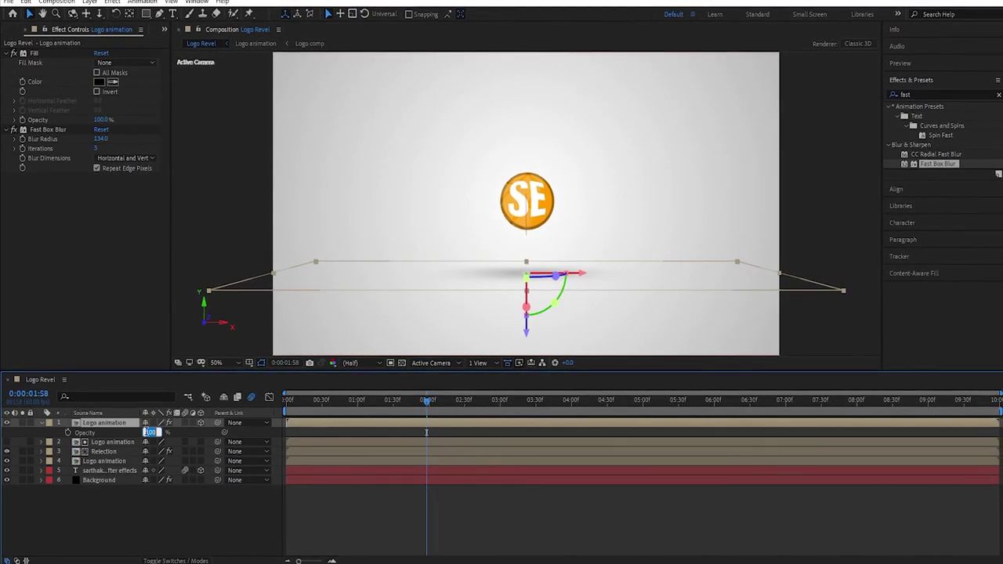
text(30)
click(142, 501)
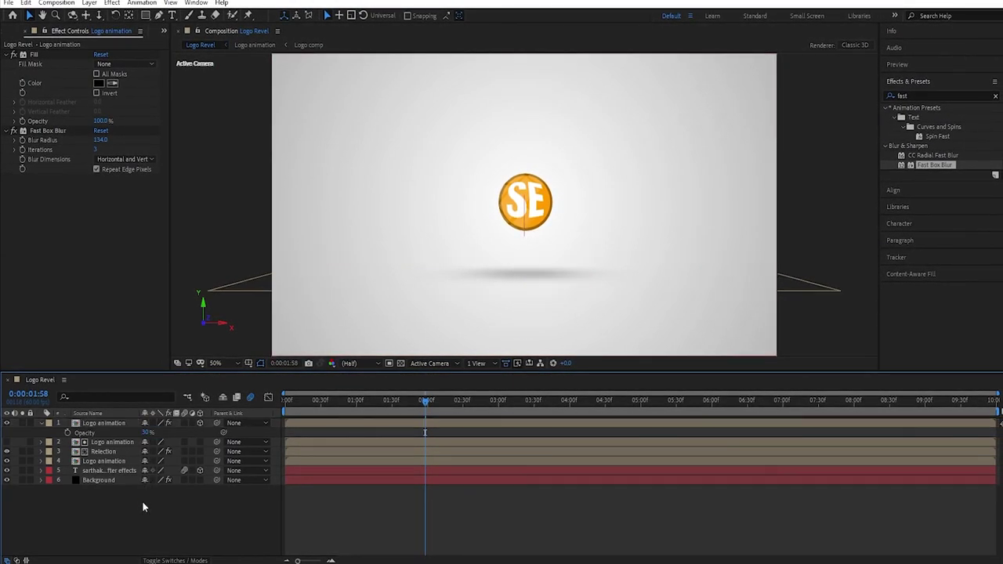